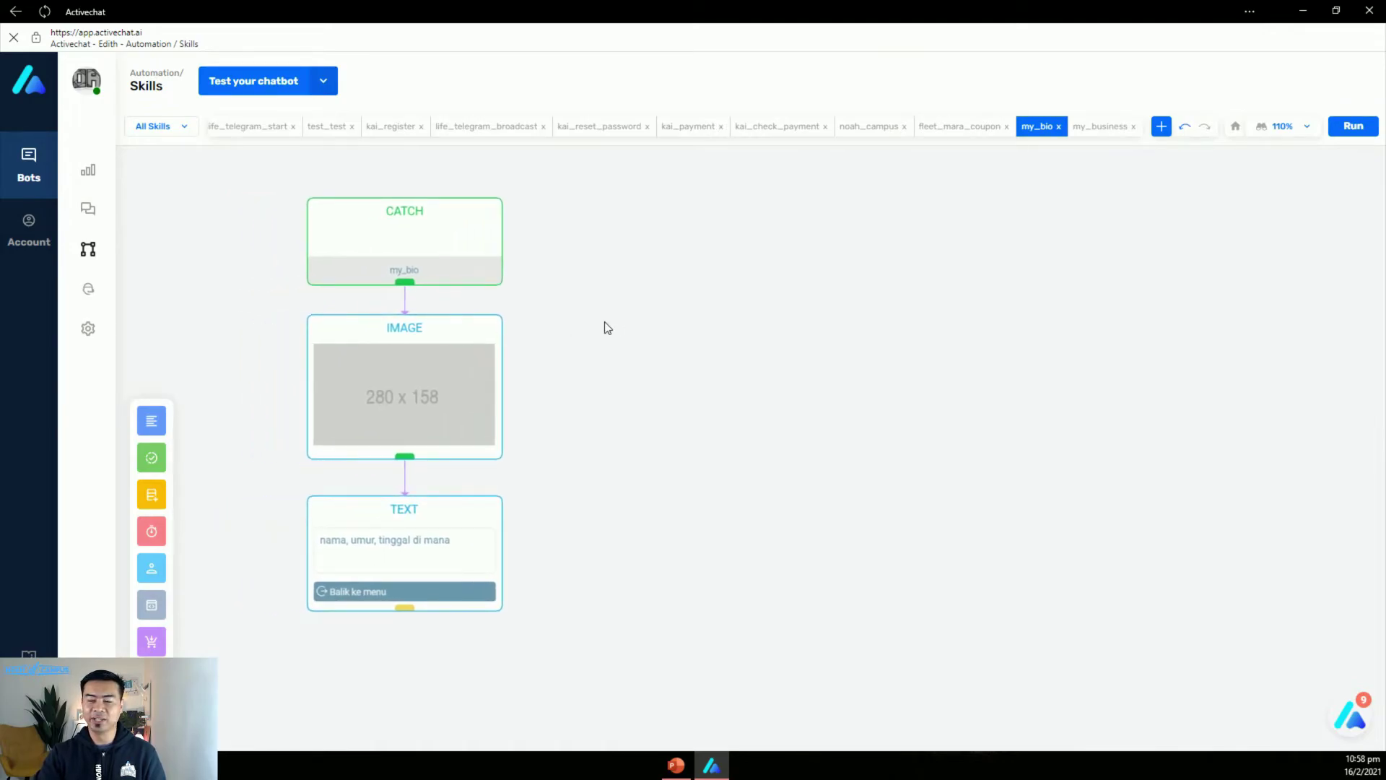
# Review the settings of the Catch, Image and Text blocks in the my_bio skill.
pyautogui.click(428, 249)
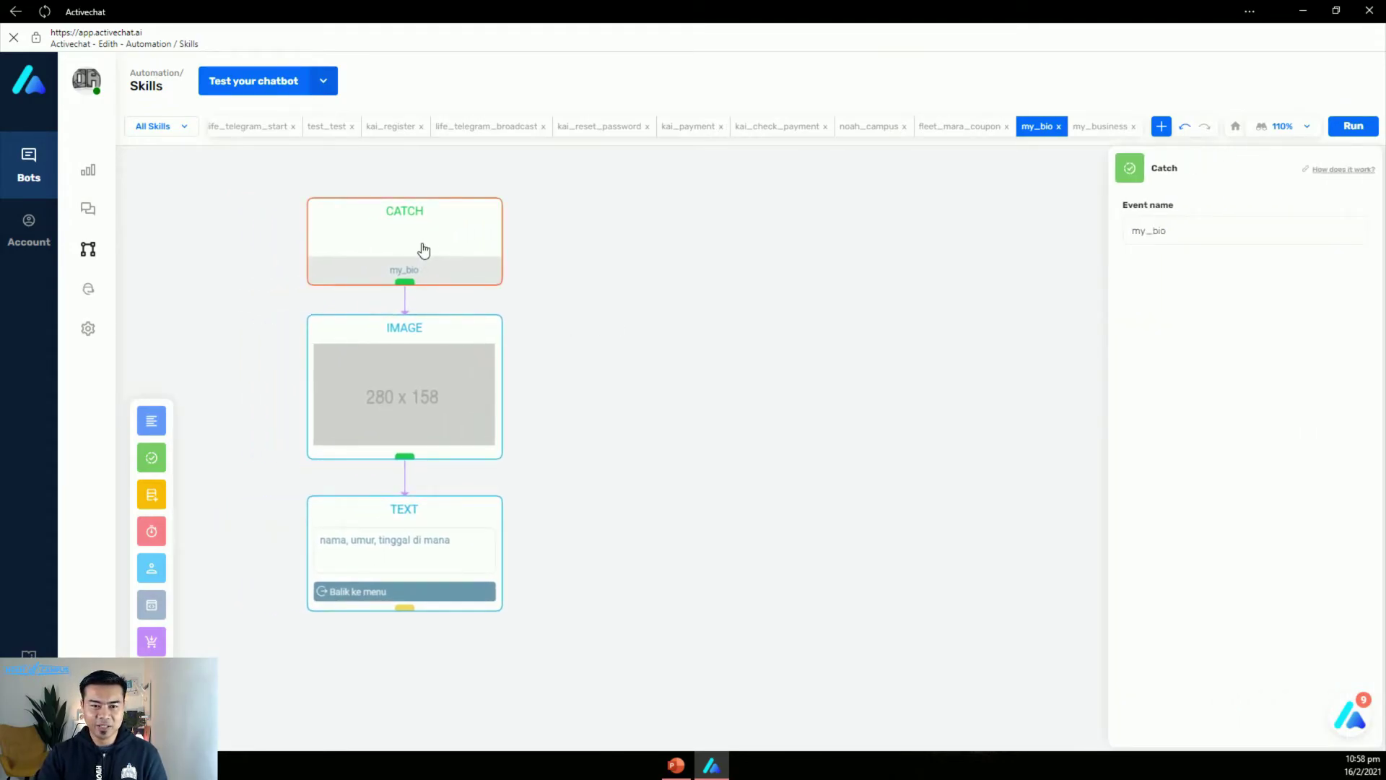
pyautogui.click(448, 369)
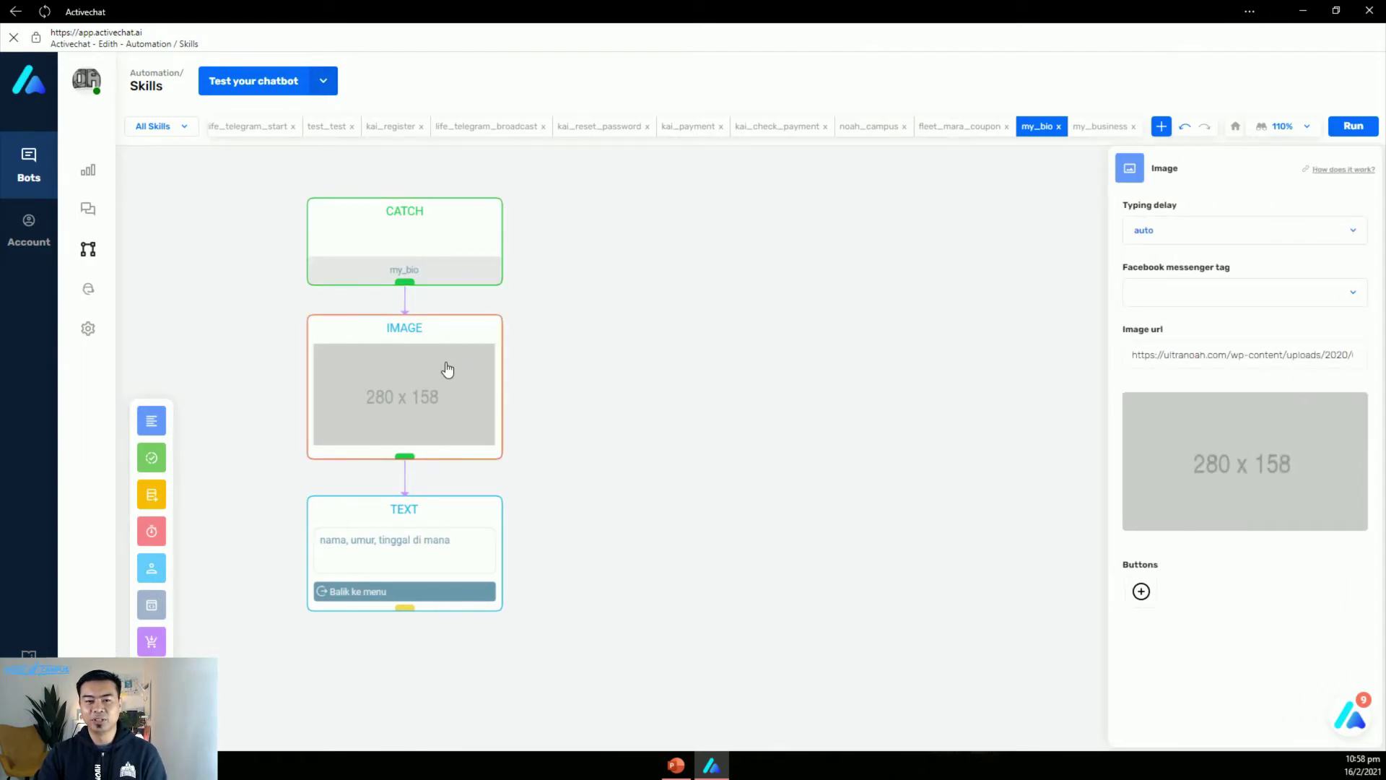
pyautogui.click(429, 540)
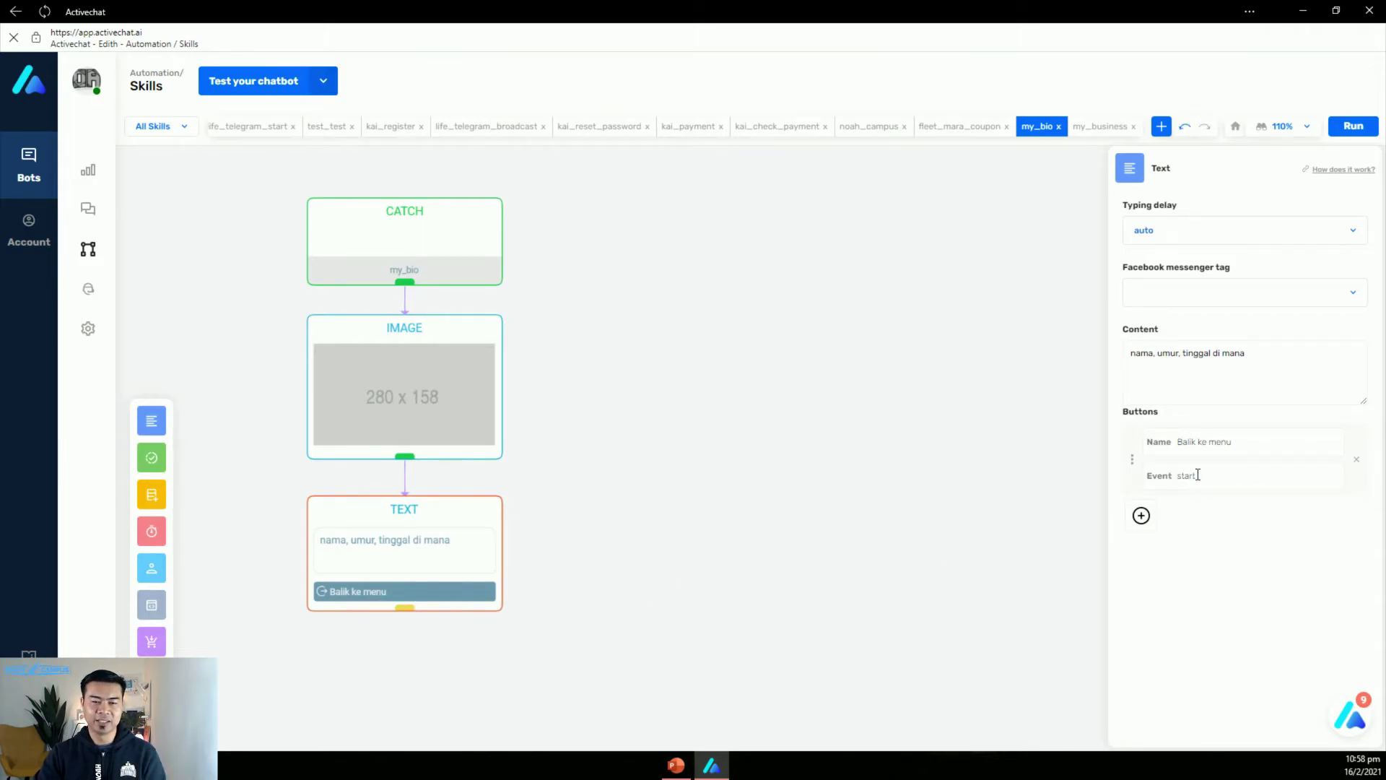
pyautogui.moveTo(650, 404); pyautogui.dragTo(671, 433)
pyautogui.click(428, 266)
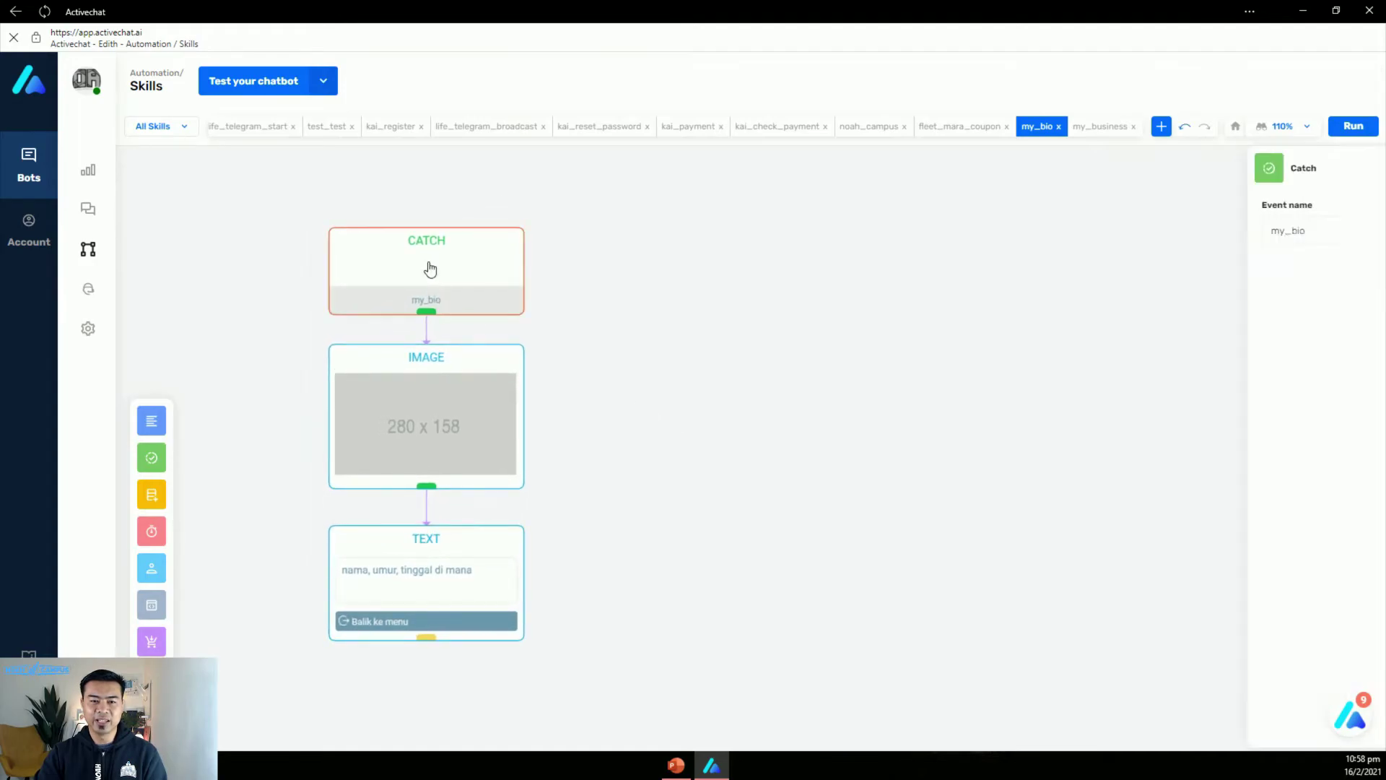
pyautogui.click(469, 571)
pyautogui.click(690, 471)
pyautogui.moveTo(809, 396); pyautogui.dragTo(705, 378)
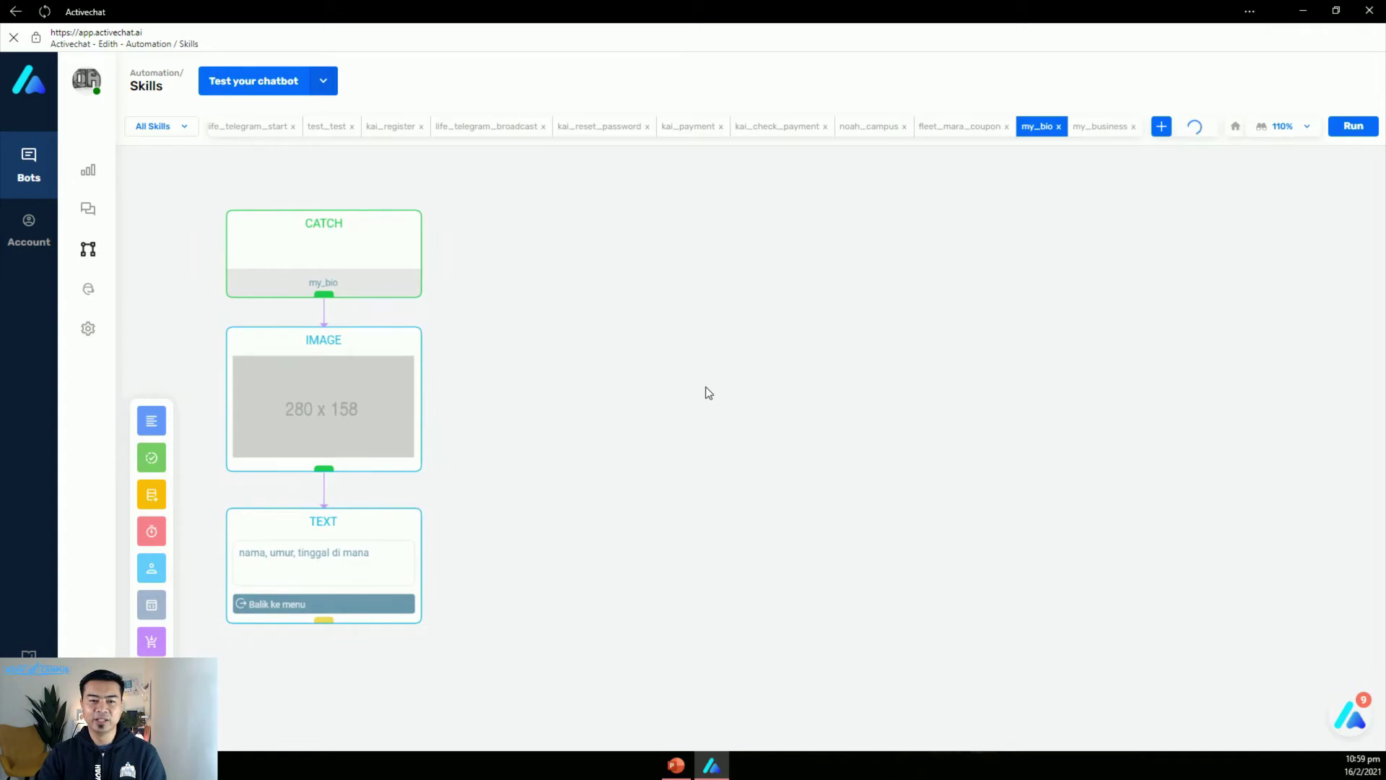
# Add a separate Catch block away from the existing flow and set its event name to demo_catch.
pyautogui.click(153, 430)
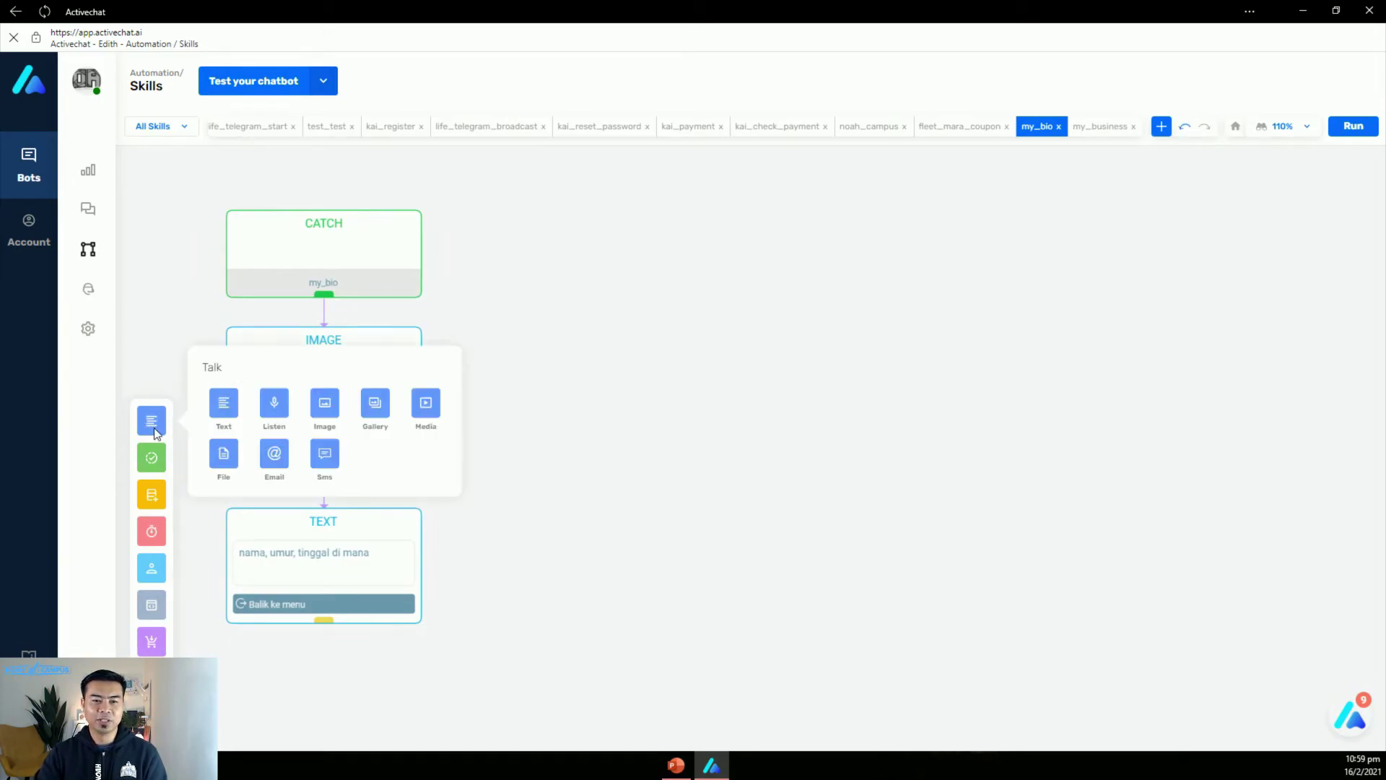
pyautogui.moveTo(152, 465)
pyautogui.moveTo(224, 466); pyautogui.dragTo(992, 240)
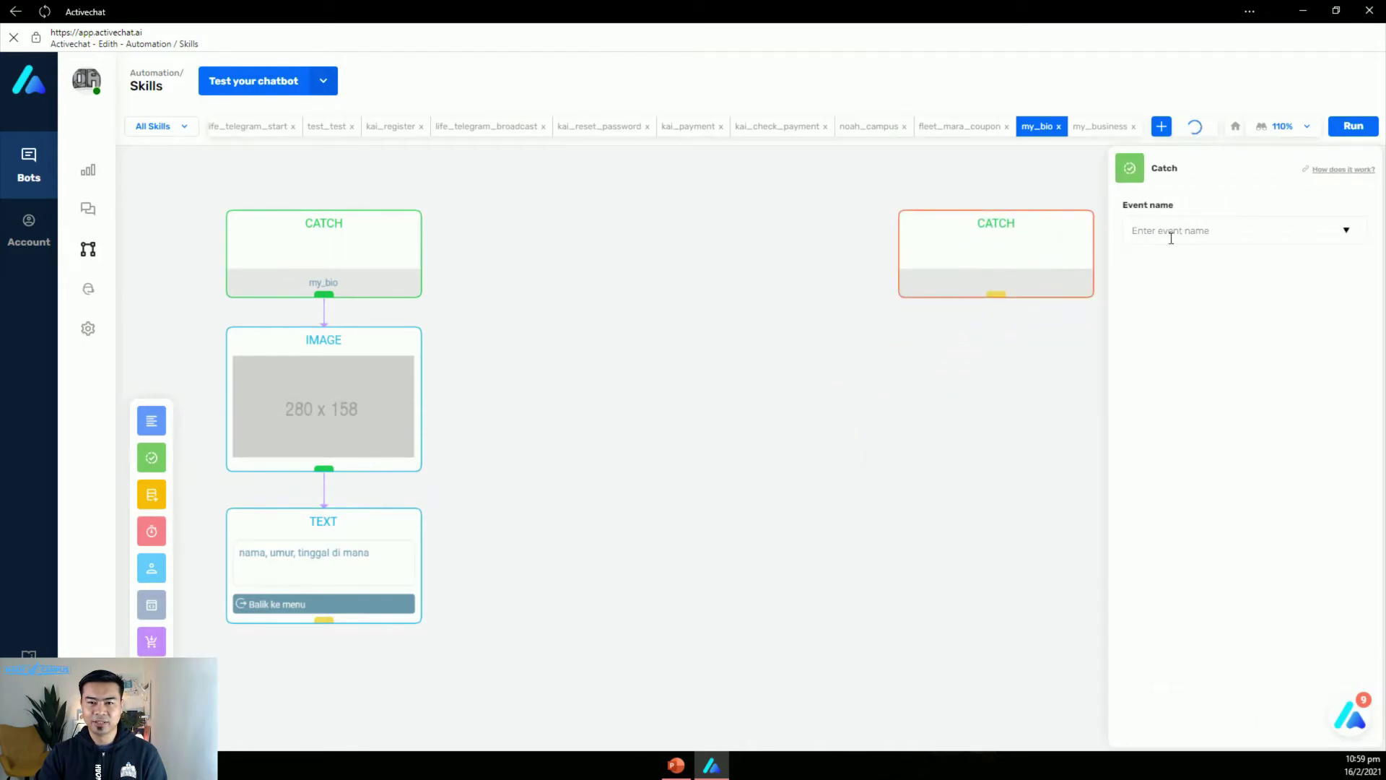
pyautogui.click(1211, 232)
pyautogui.write('demo_')
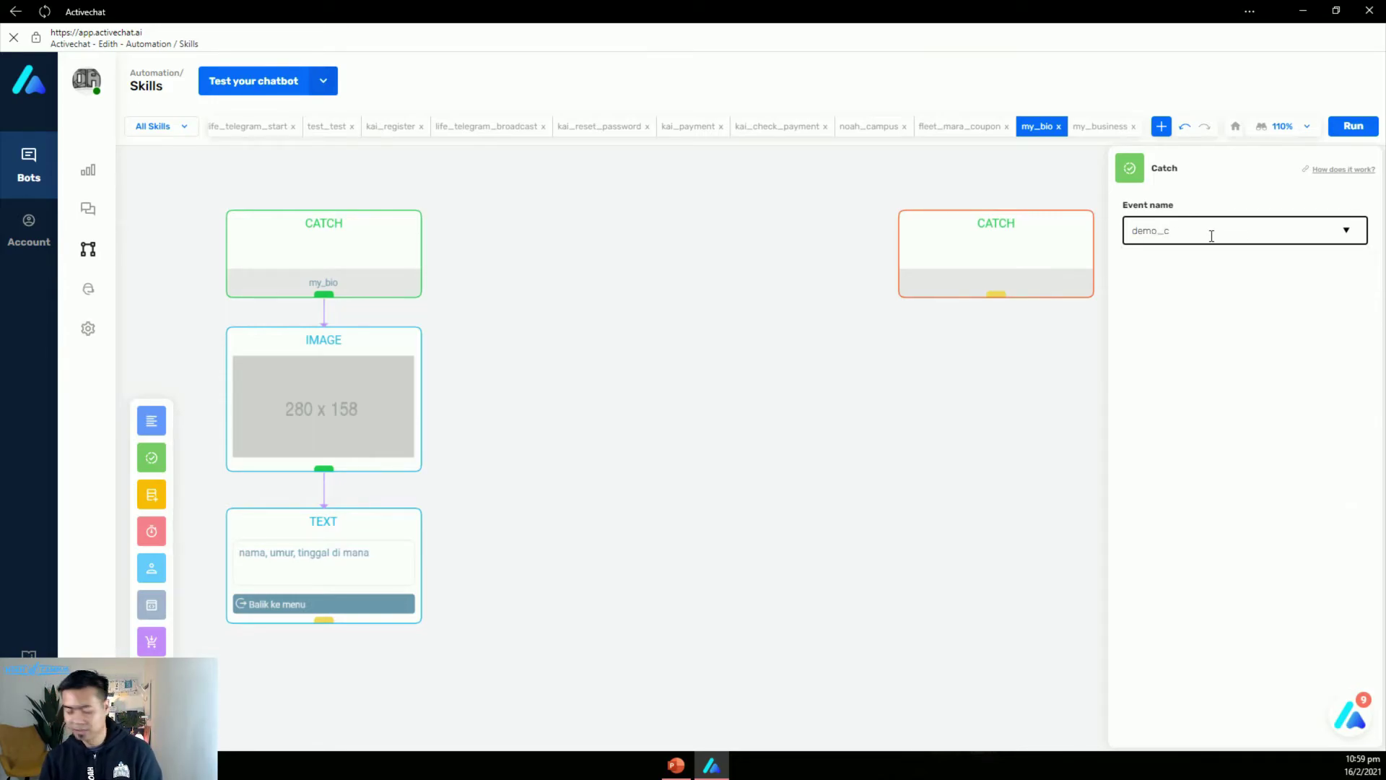
pyautogui.write('catch')
pyautogui.click(1224, 338)
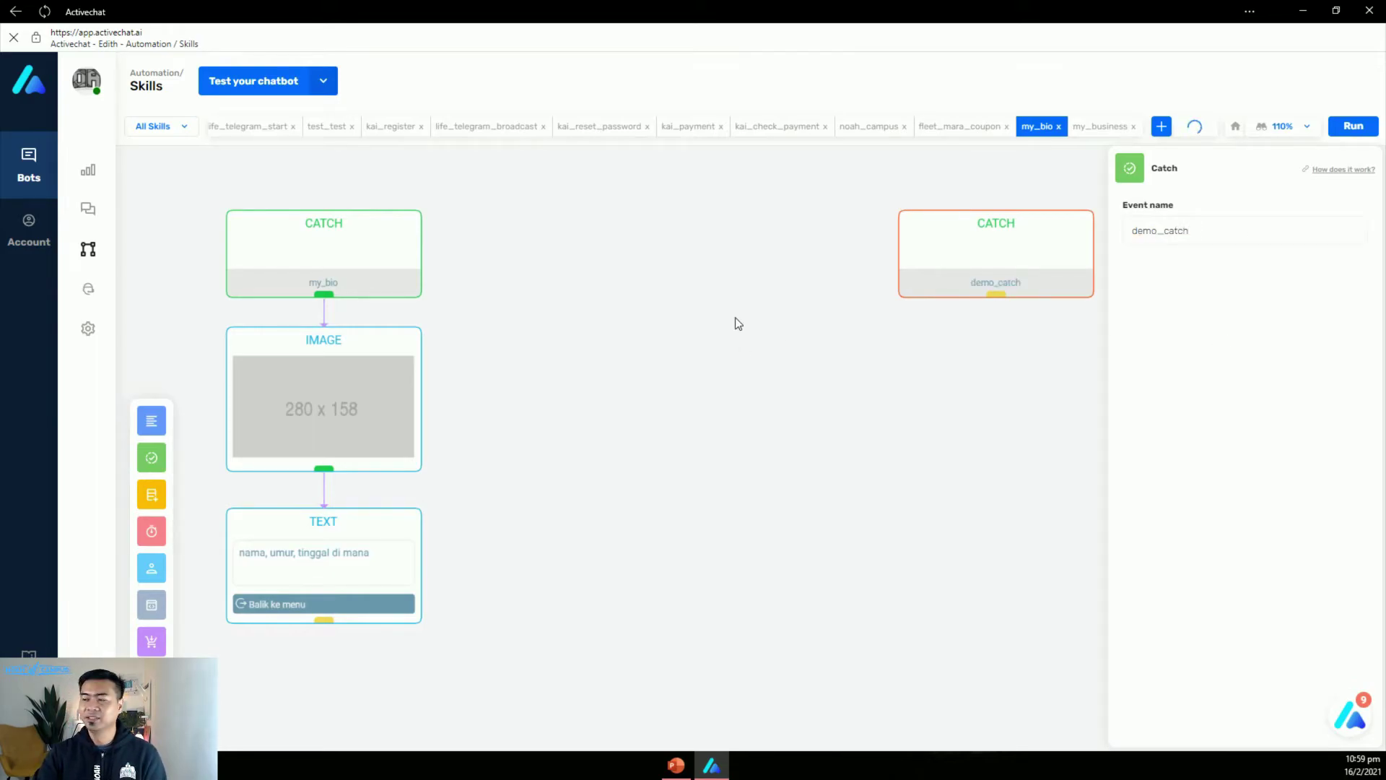
# Add a Text block connected below the demo_catch block with the content "this is catch demo".
pyautogui.moveTo(738, 323); pyautogui.dragTo(696, 320)
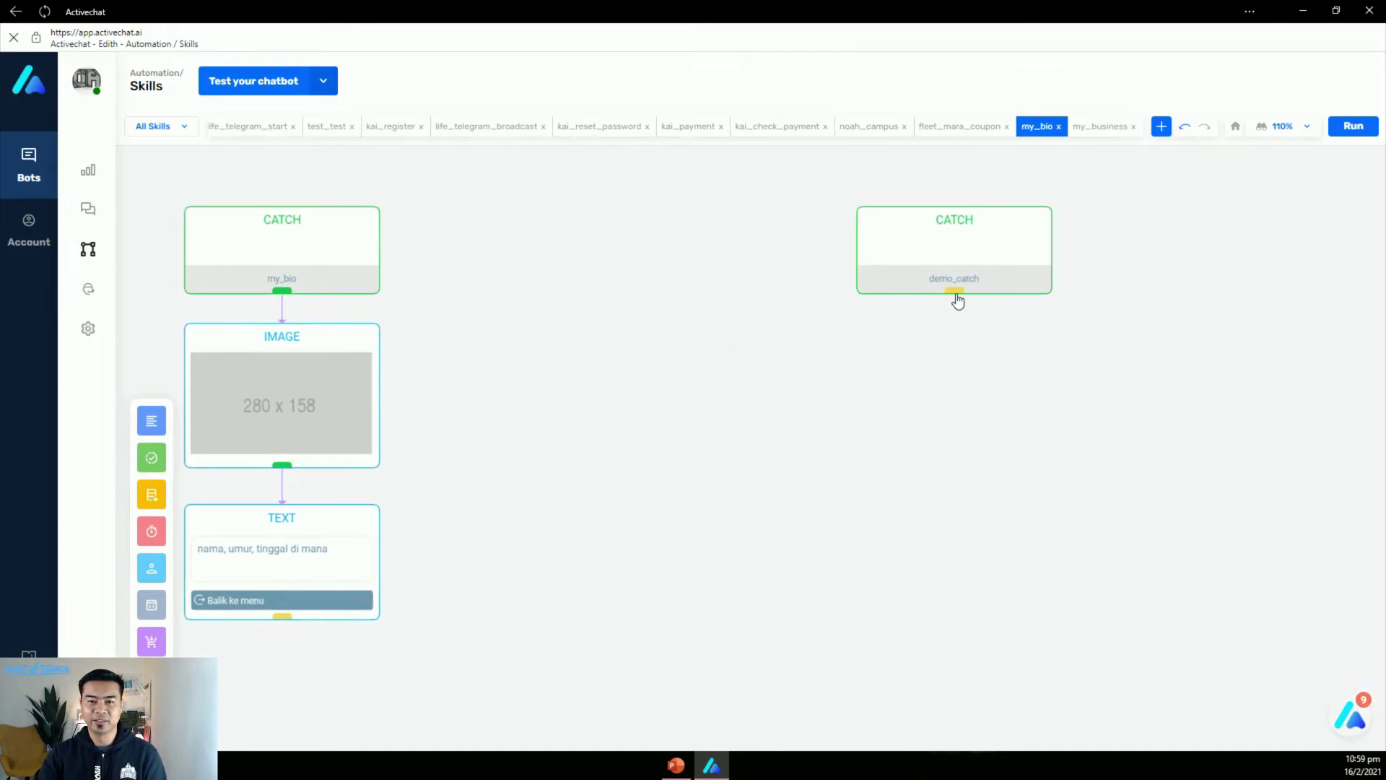
pyautogui.moveTo(955, 291); pyautogui.dragTo(954, 352)
pyautogui.moveTo(971, 405)
pyautogui.moveTo(1115, 420)
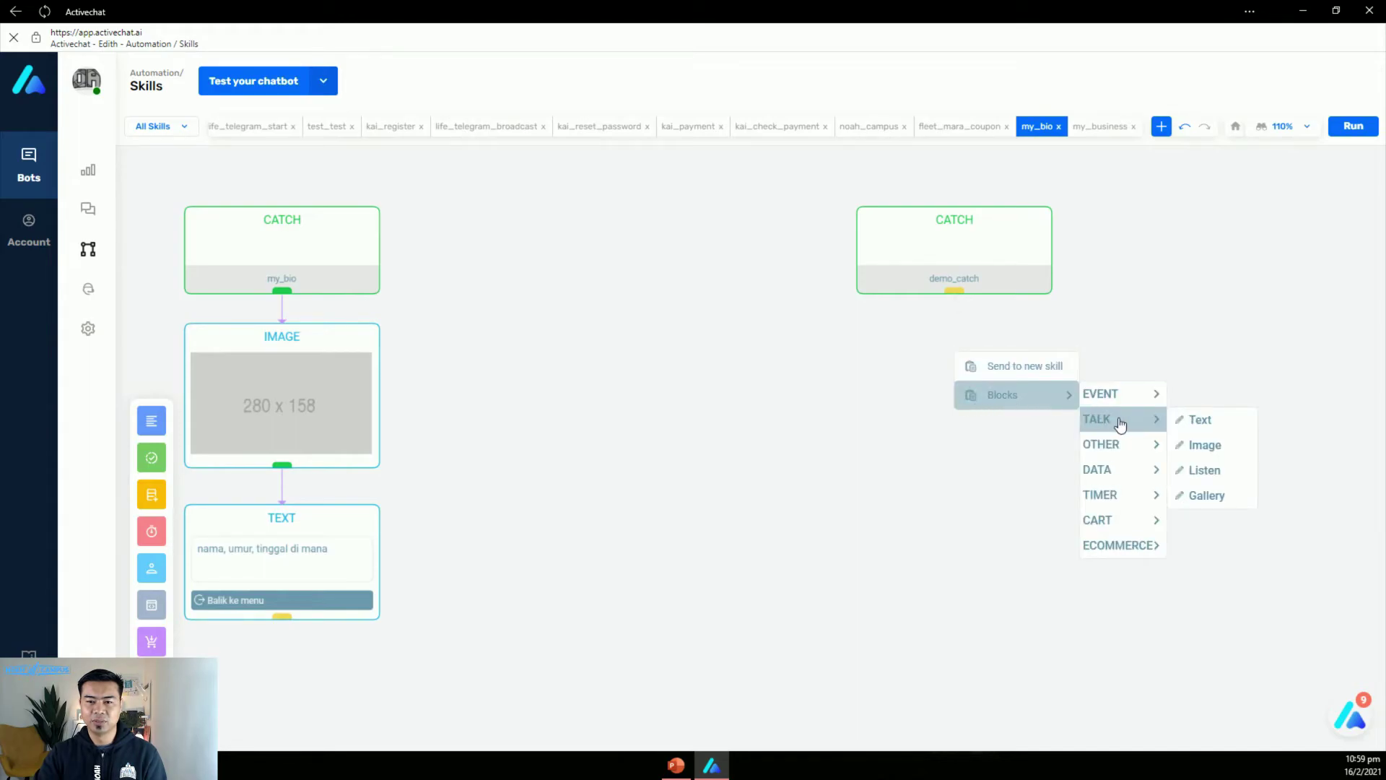
pyautogui.click(1195, 420)
pyautogui.moveTo(1077, 415); pyautogui.dragTo(987, 402)
pyautogui.click(987, 402)
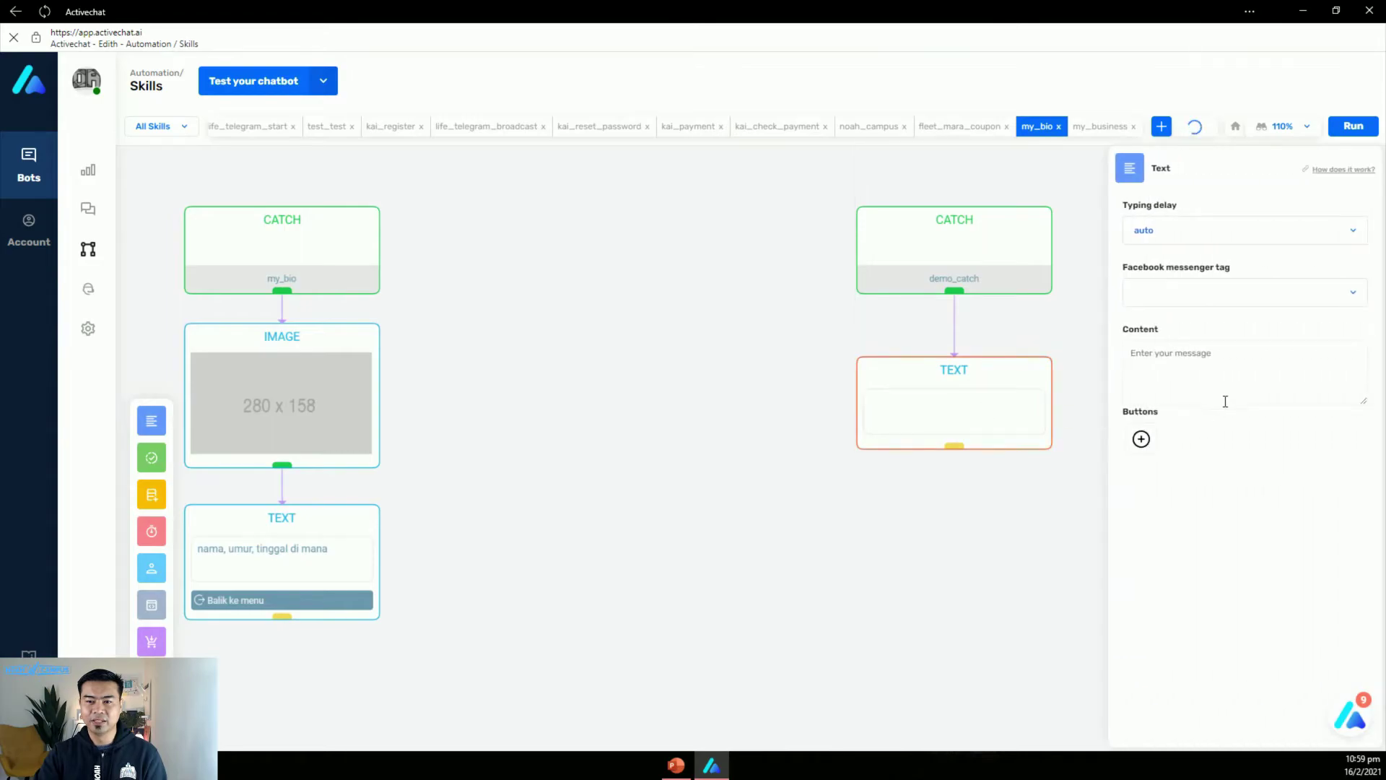
pyautogui.write('this is catch demo')
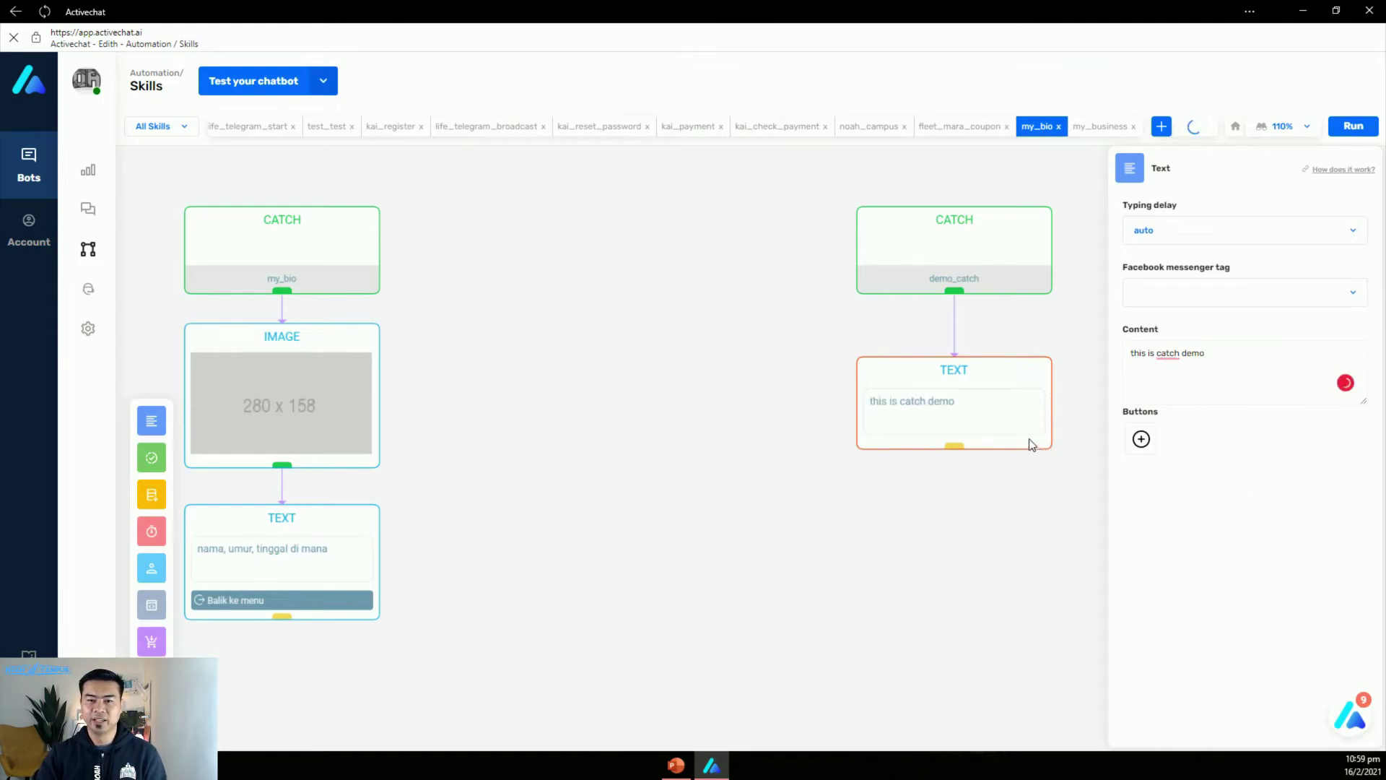
pyautogui.click(720, 339)
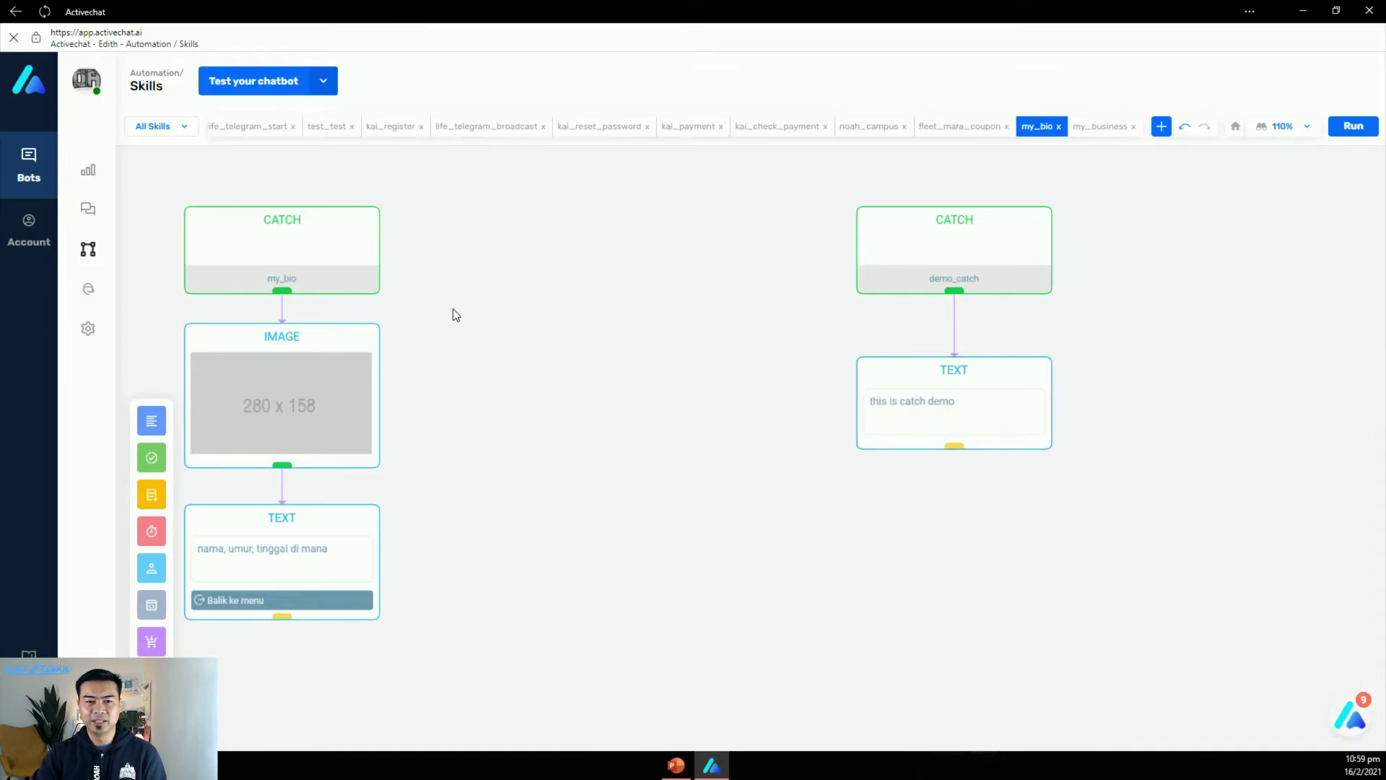
# Move the Image block and its Text block away from the my_bio Catch block and delete the Catch-to-Image connection.
pyautogui.moveTo(492, 309); pyautogui.dragTo(769, 289)
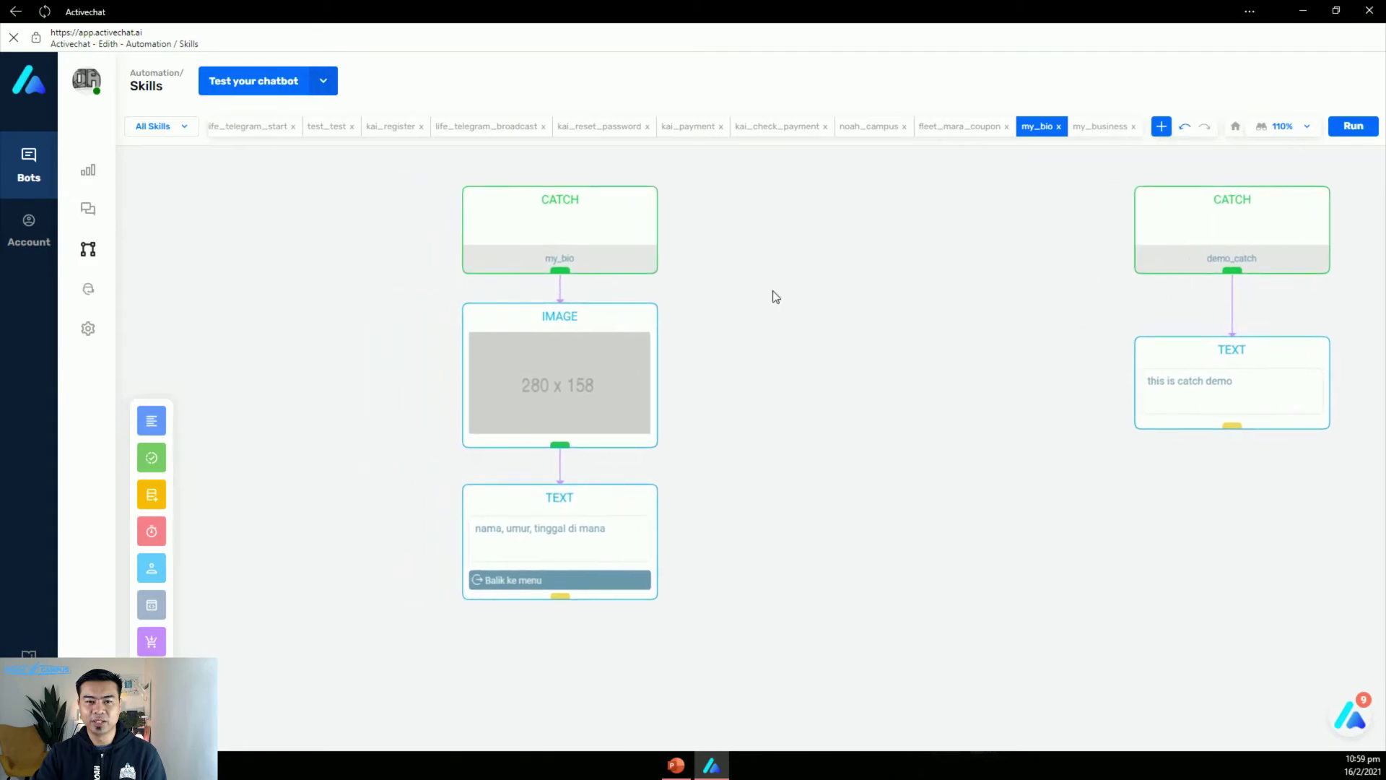
pyautogui.click(603, 251)
pyautogui.click(610, 343)
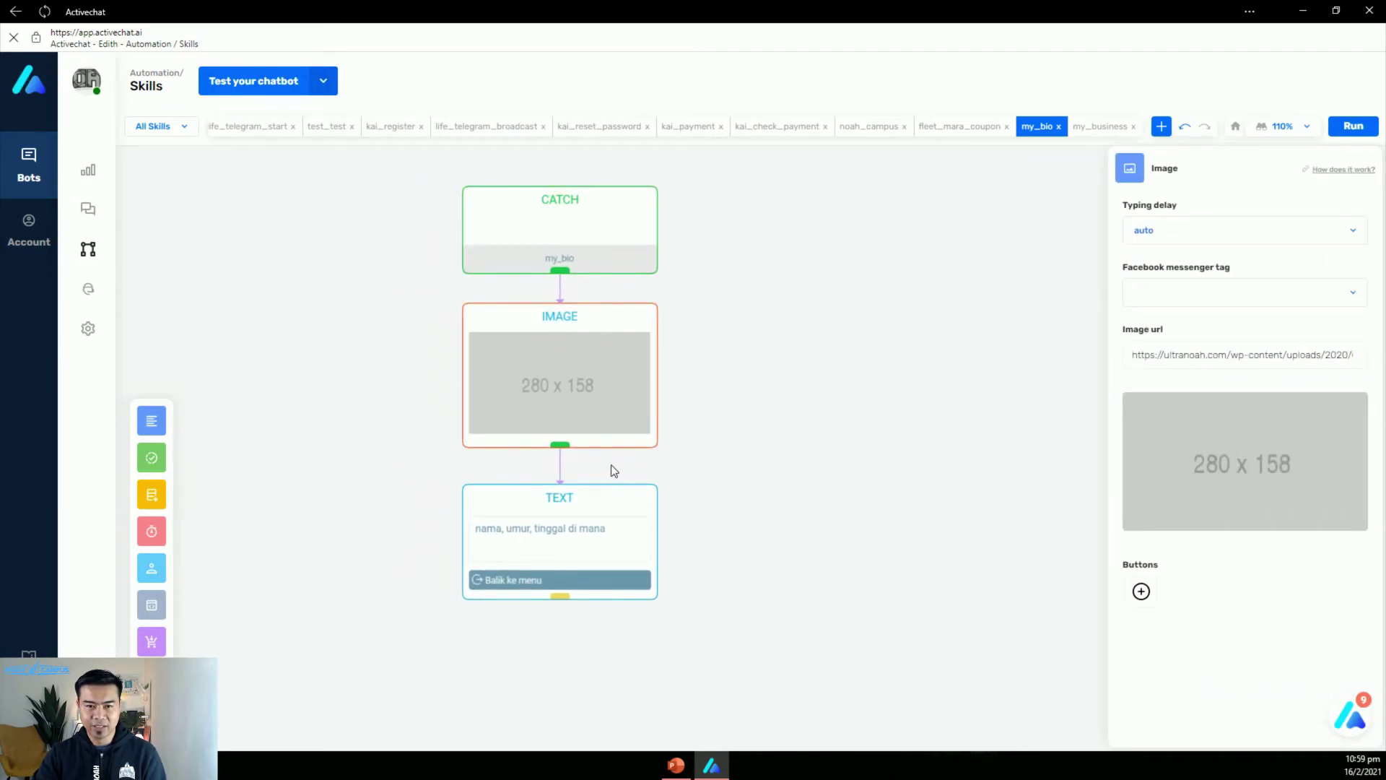
pyautogui.click(610, 518)
pyautogui.moveTo(619, 340); pyautogui.dragTo(457, 356)
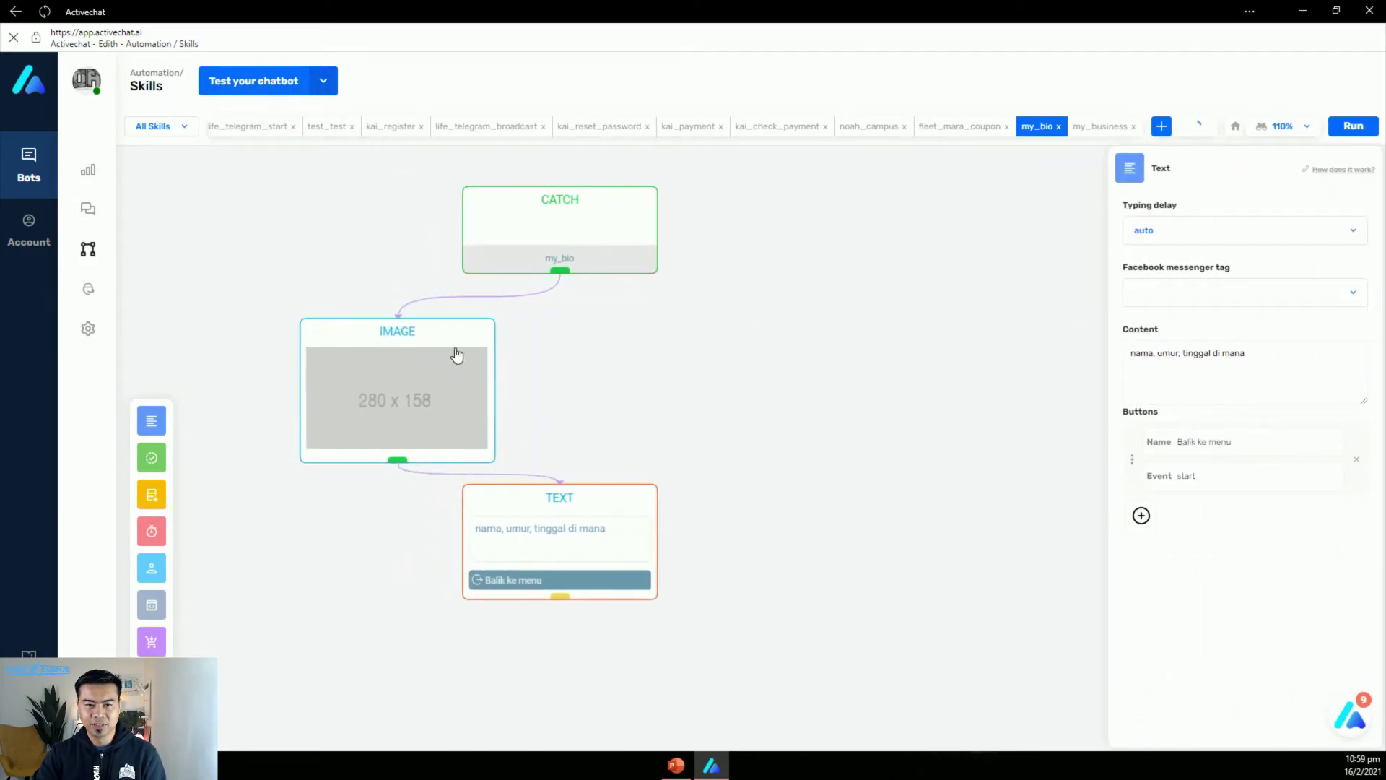
pyautogui.moveTo(598, 343); pyautogui.dragTo(433, 582)
pyautogui.moveTo(457, 406); pyautogui.dragTo(377, 496)
pyautogui.click(503, 351)
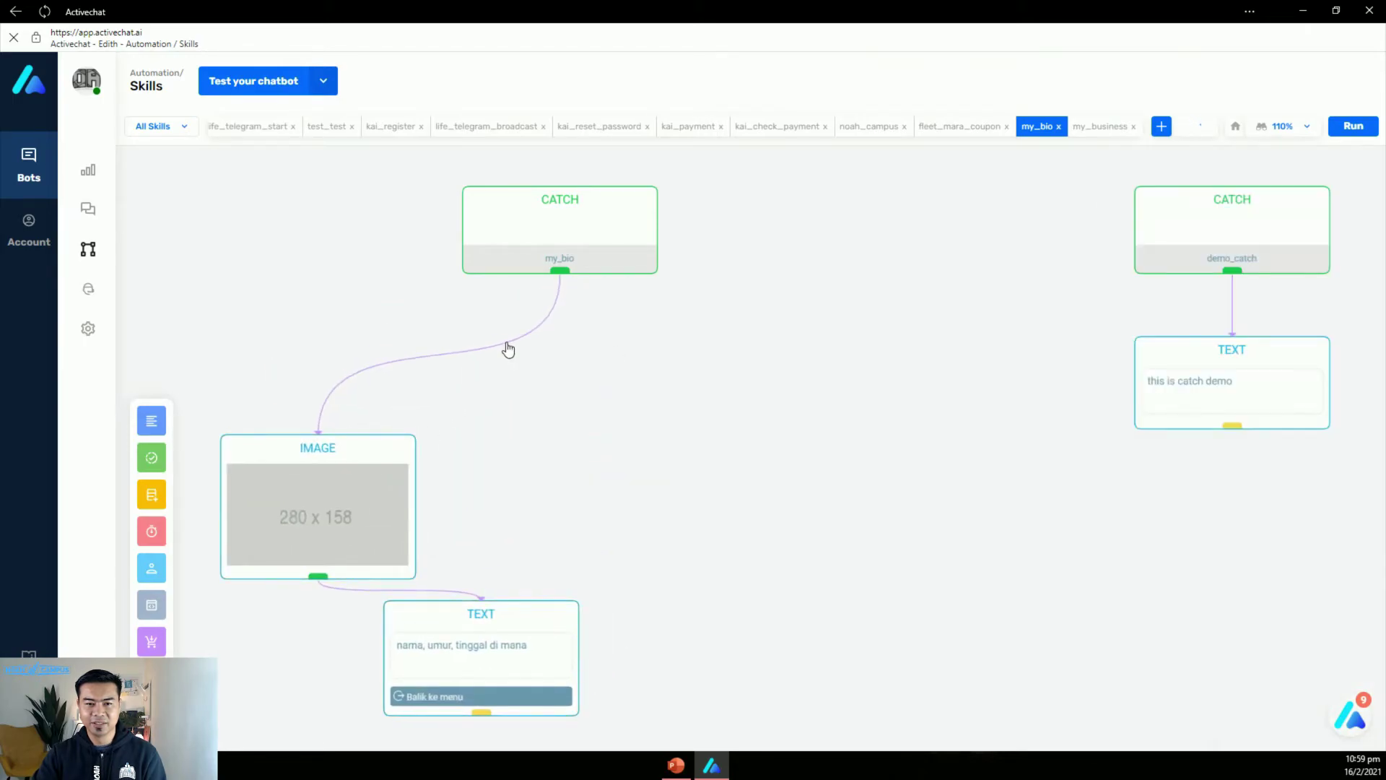
pyautogui.click(511, 348)
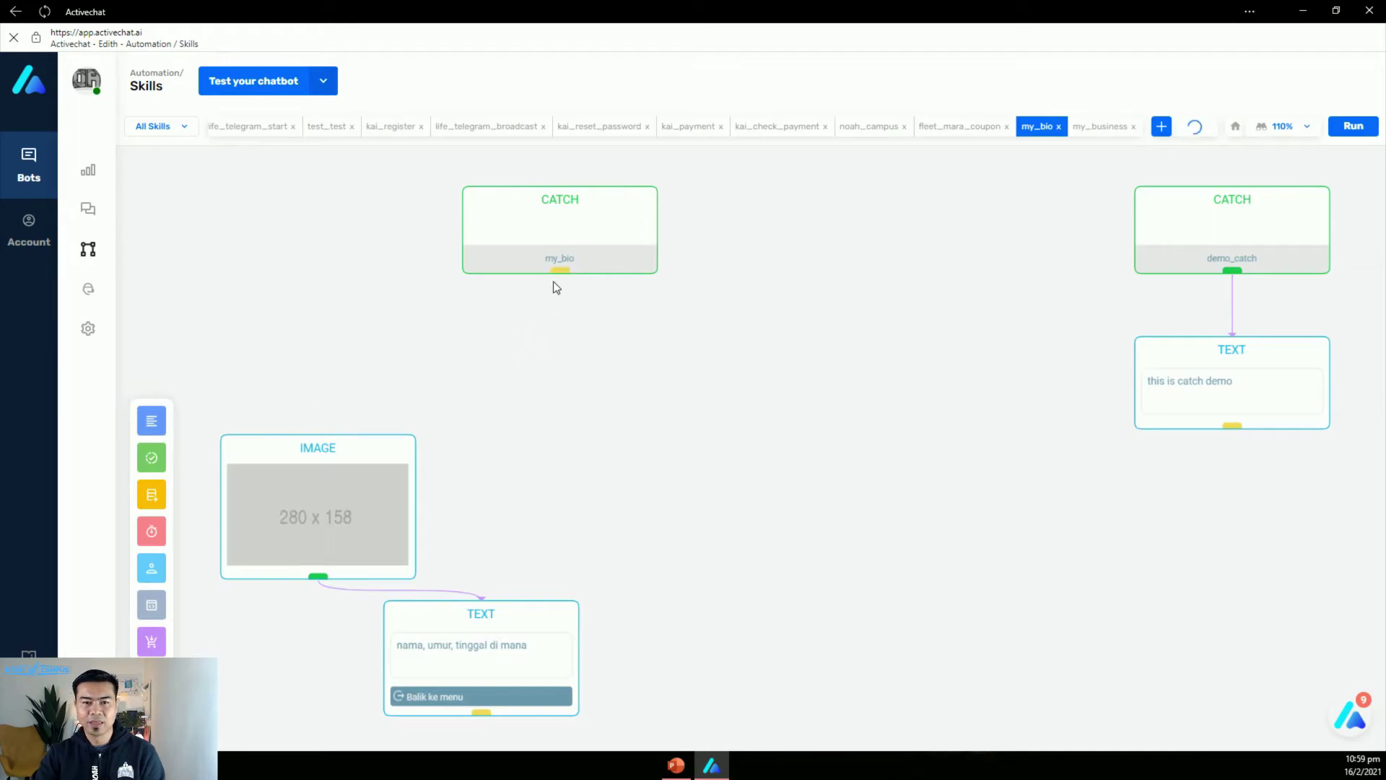
# Add a Text block connected directly below the my_bio Catch block with the content "demo start".
pyautogui.rightClick(658, 373)
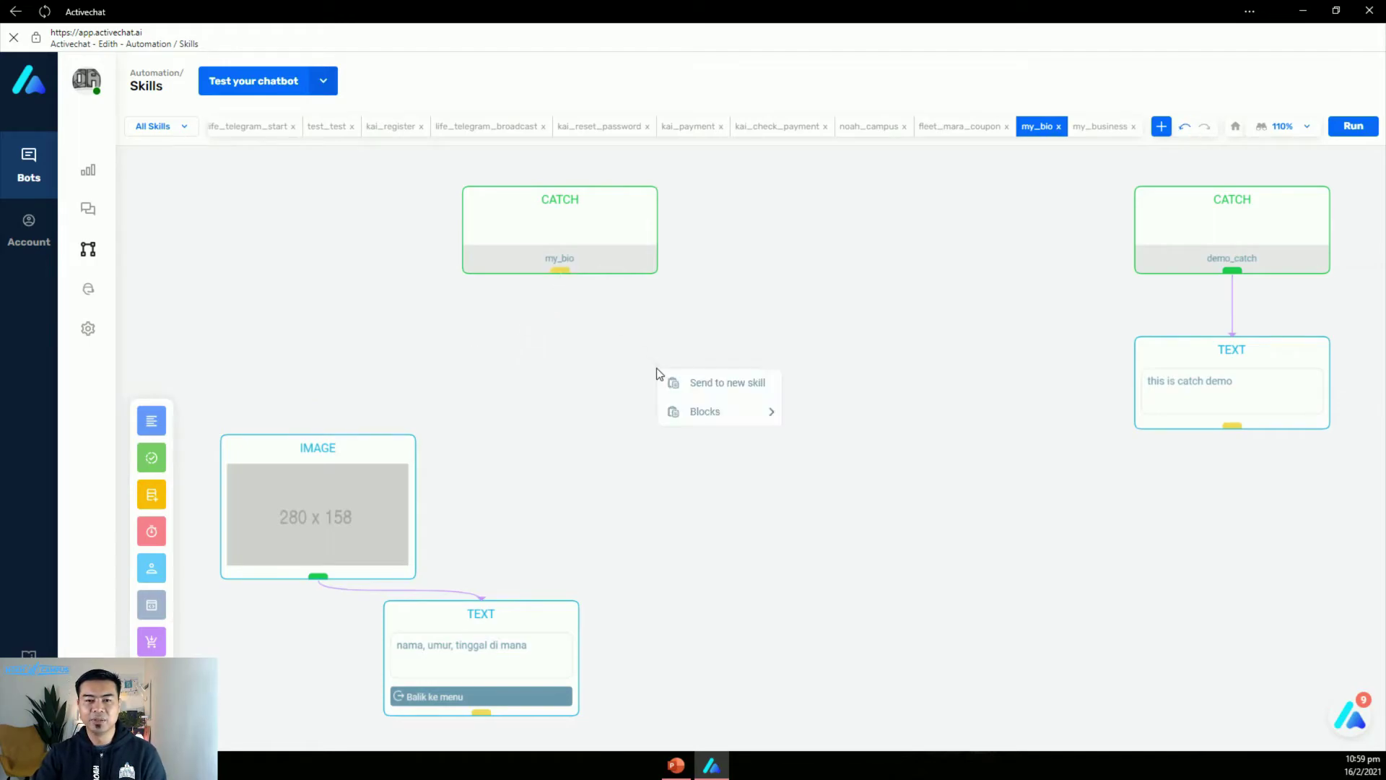
pyautogui.moveTo(706, 412)
pyautogui.moveTo(855, 436)
pyautogui.click(915, 441)
pyautogui.moveTo(736, 426); pyautogui.dragTo(523, 347)
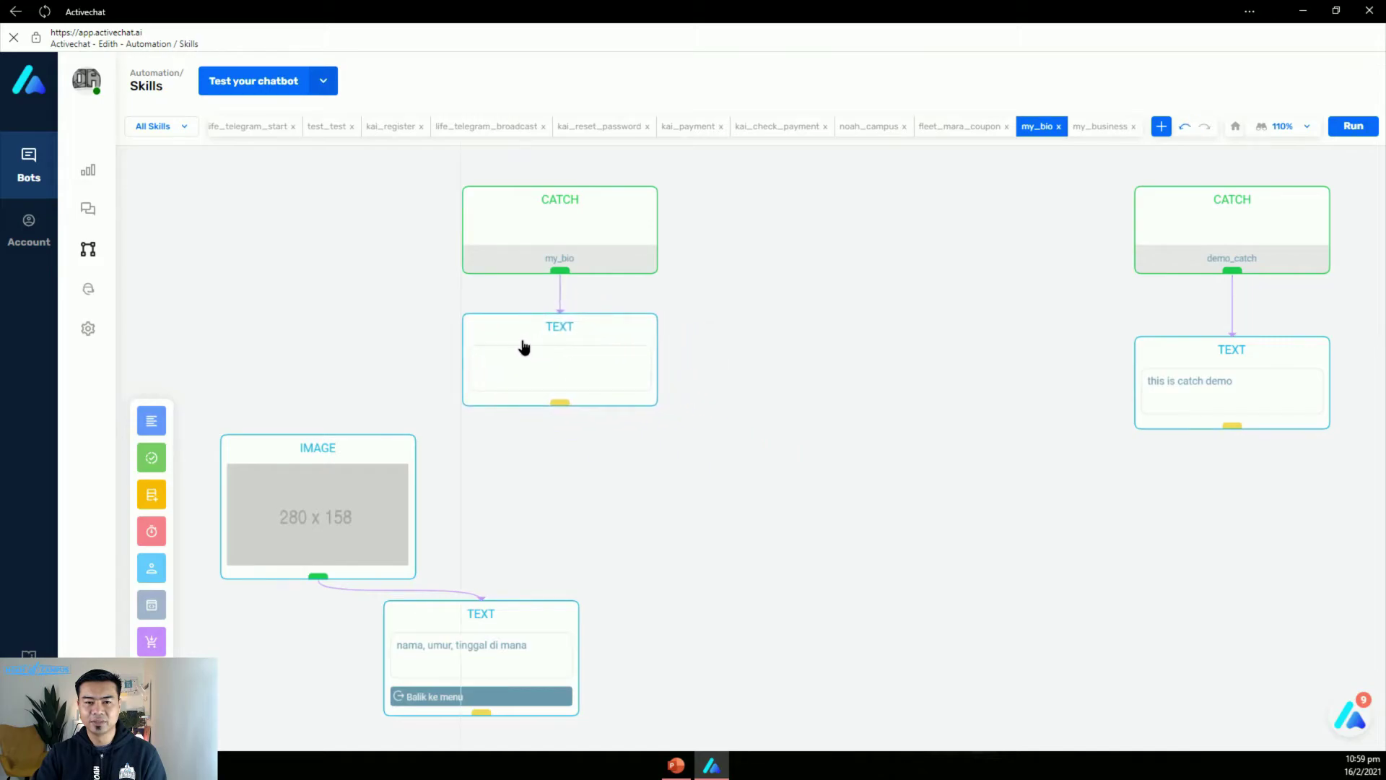
pyautogui.click(1190, 385)
pyautogui.write('demo start')
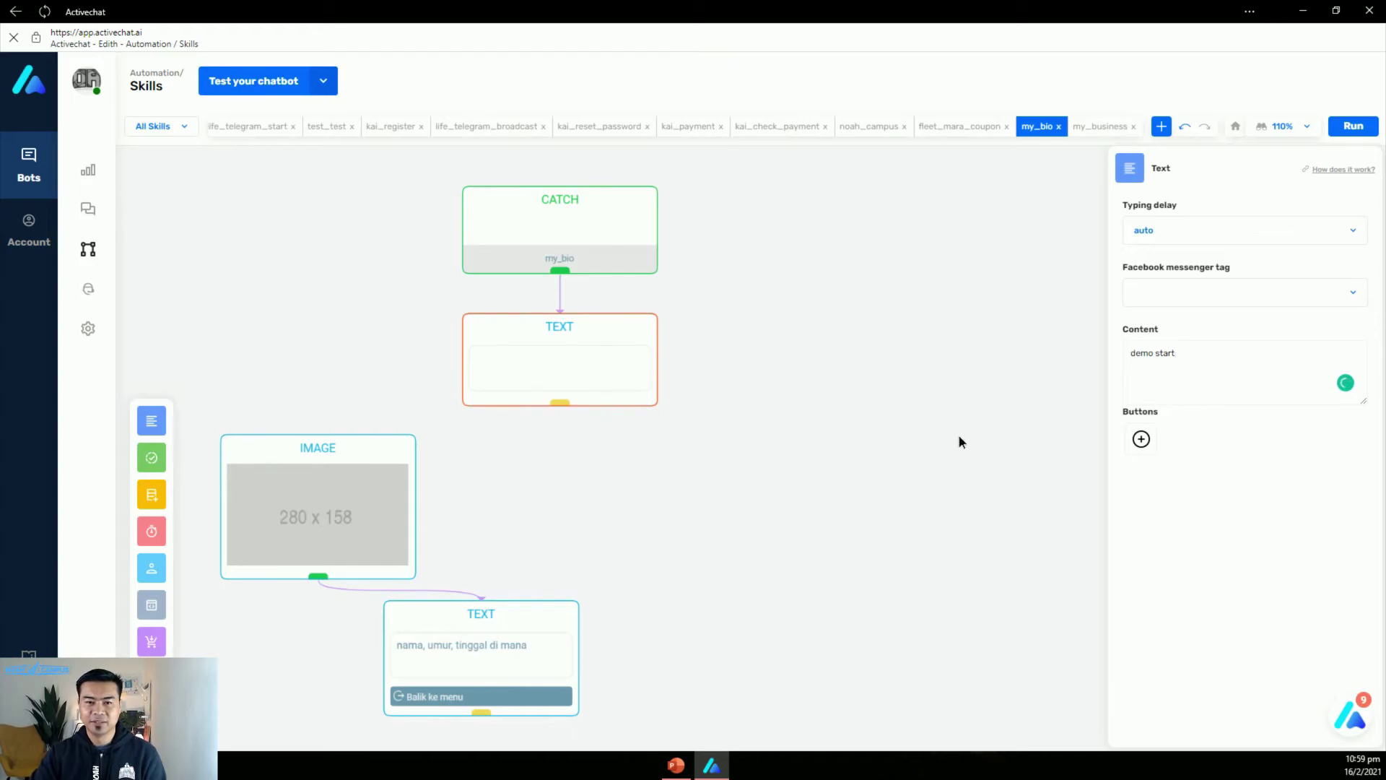
pyautogui.click(718, 473)
# Move the disconnected Image and Text blocks together farther away from the demo flows.
pyautogui.scroll(-5, 715, 492)
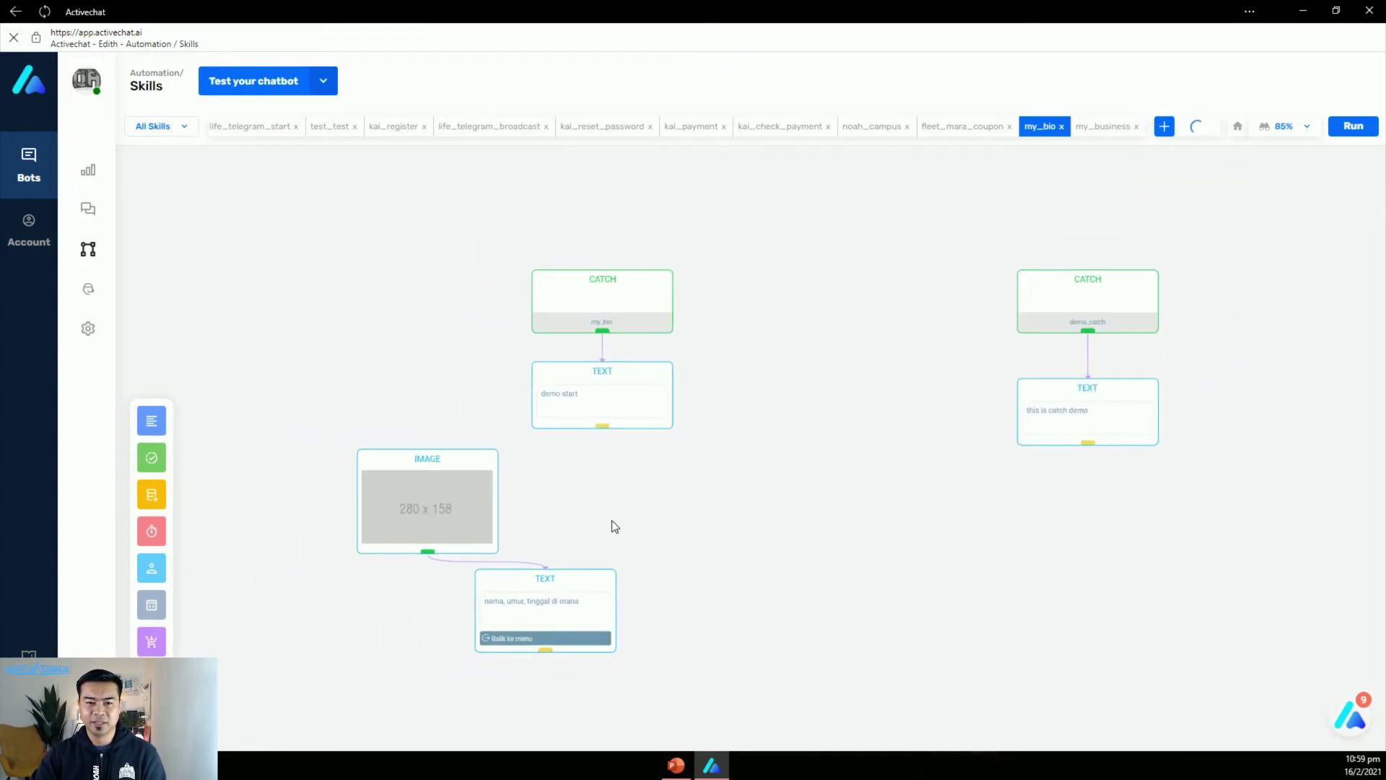
pyautogui.moveTo(318, 503); pyautogui.dragTo(556, 643)
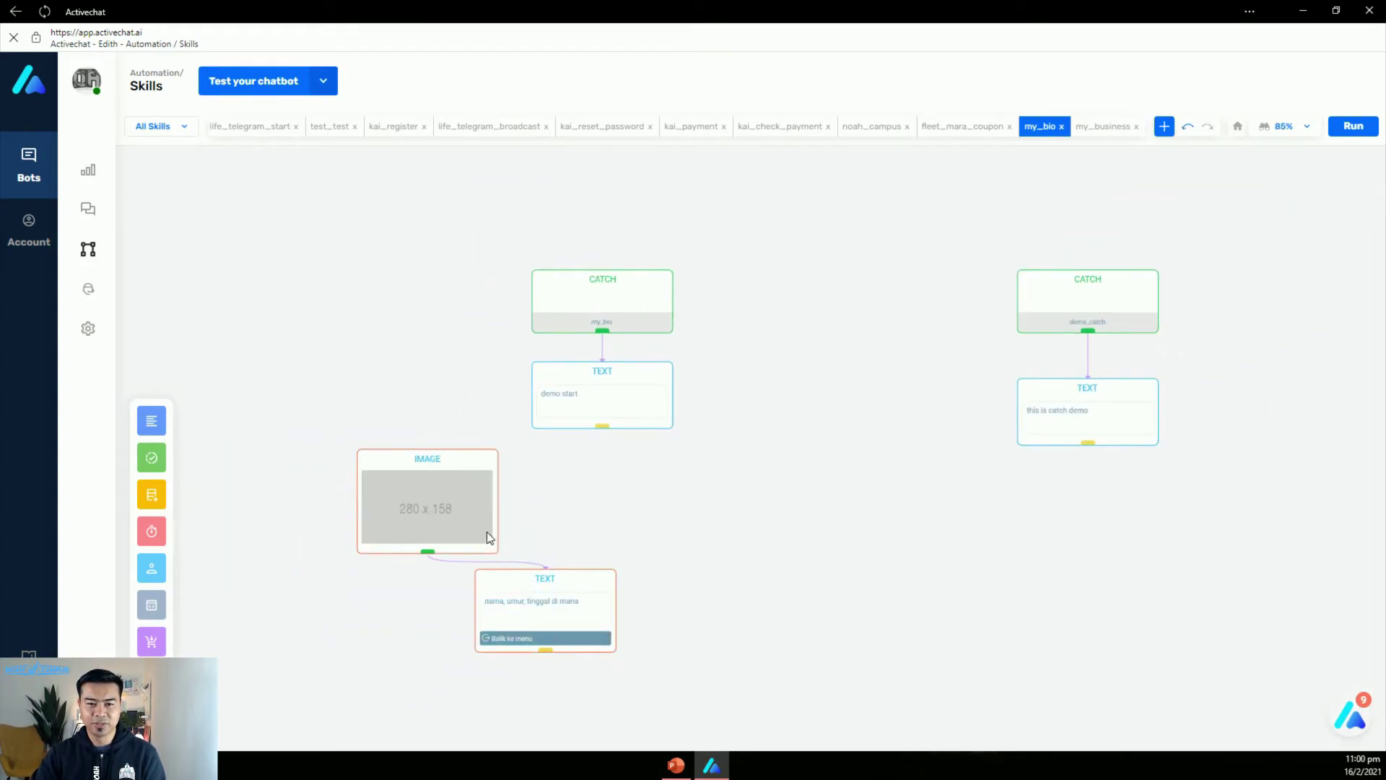
pyautogui.moveTo(480, 486); pyautogui.dragTo(170, 567)
pyautogui.scroll(5, 814, 440)
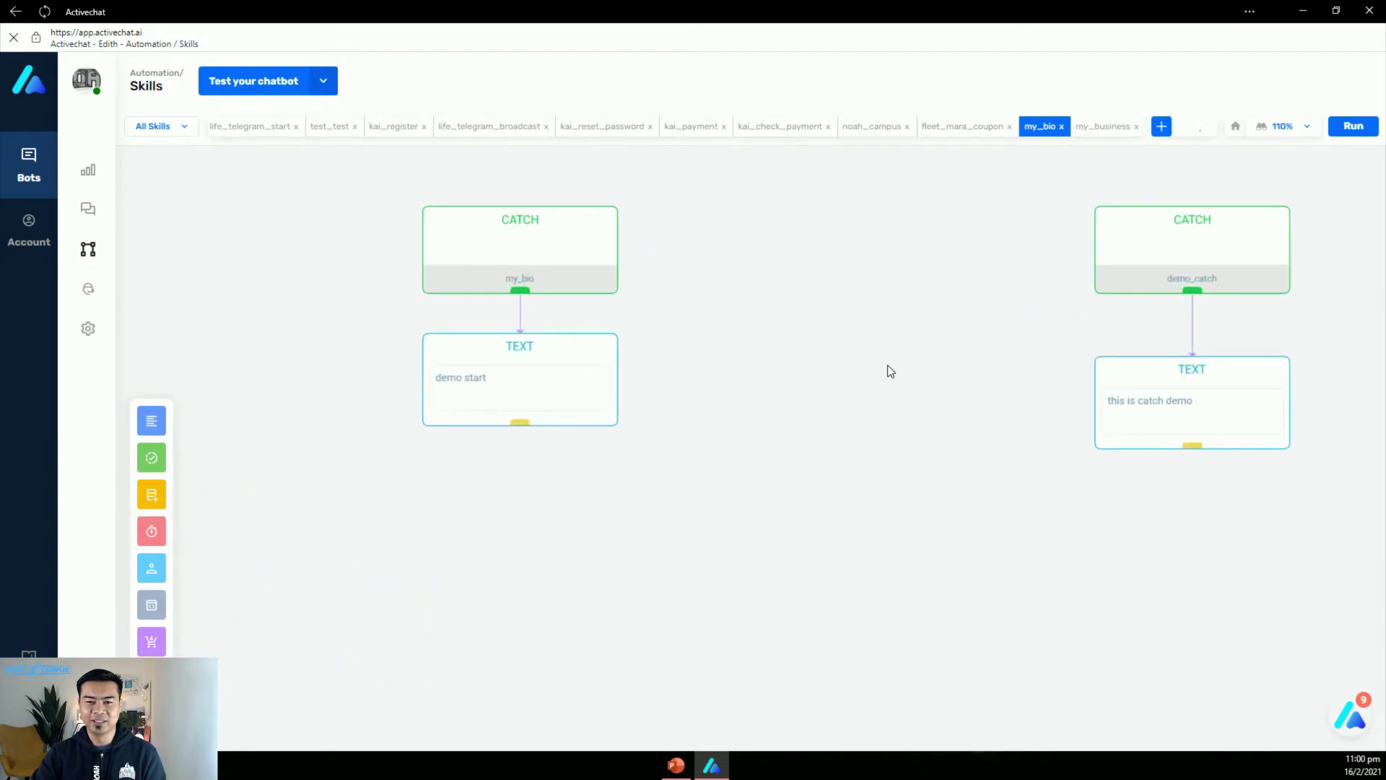
pyautogui.scroll(2, 814, 436)
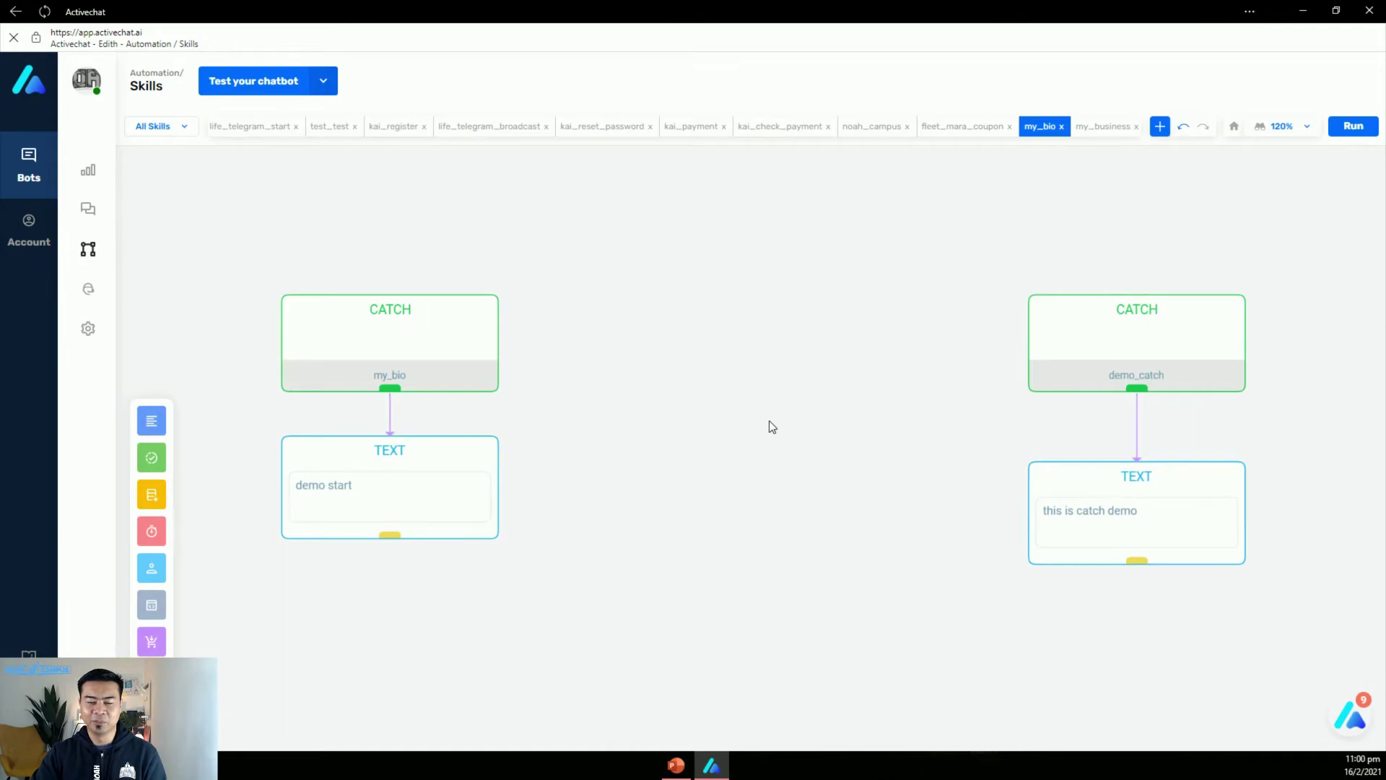
pyautogui.scroll(-10, 765, 462)
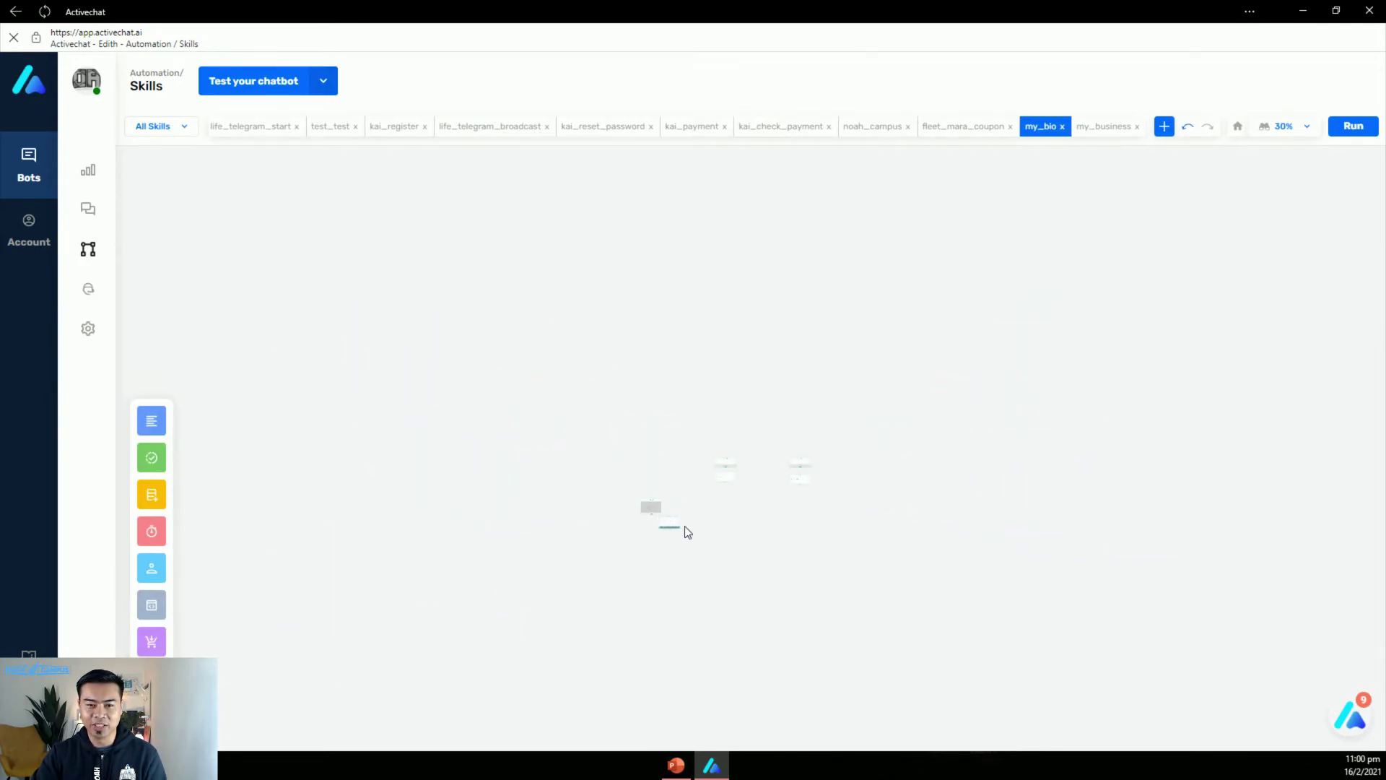
pyautogui.scroll(10, 686, 534)
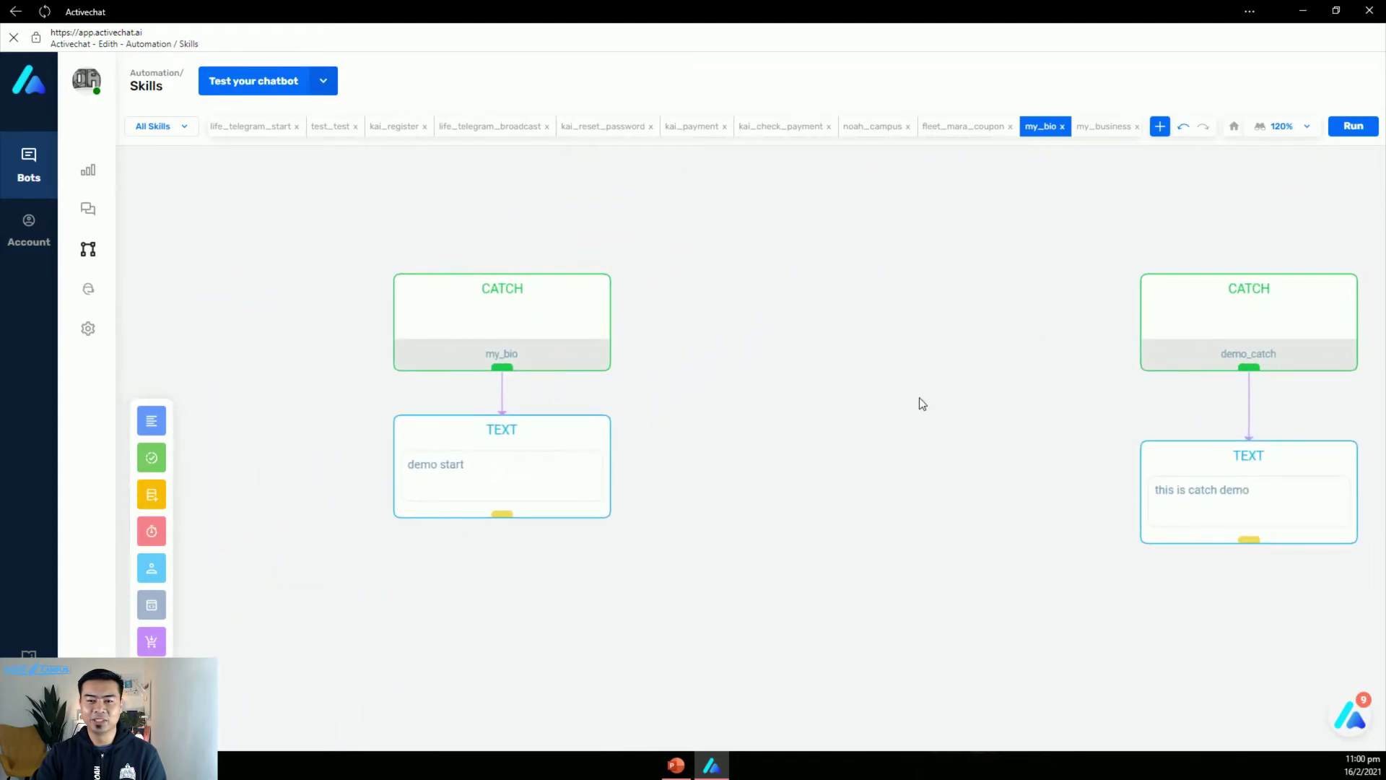
pyautogui.scroll(-1, 920, 397)
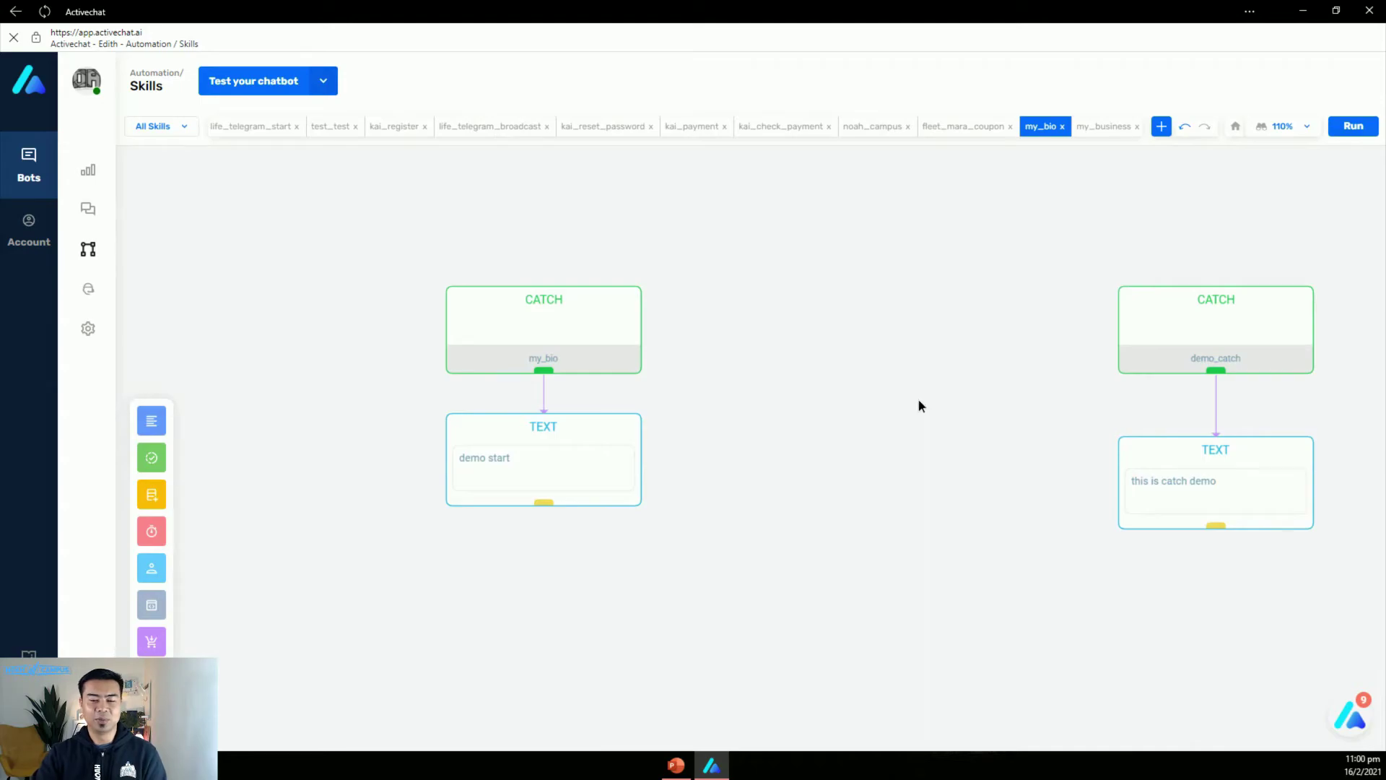
pyautogui.moveTo(898, 413); pyautogui.dragTo(880, 410)
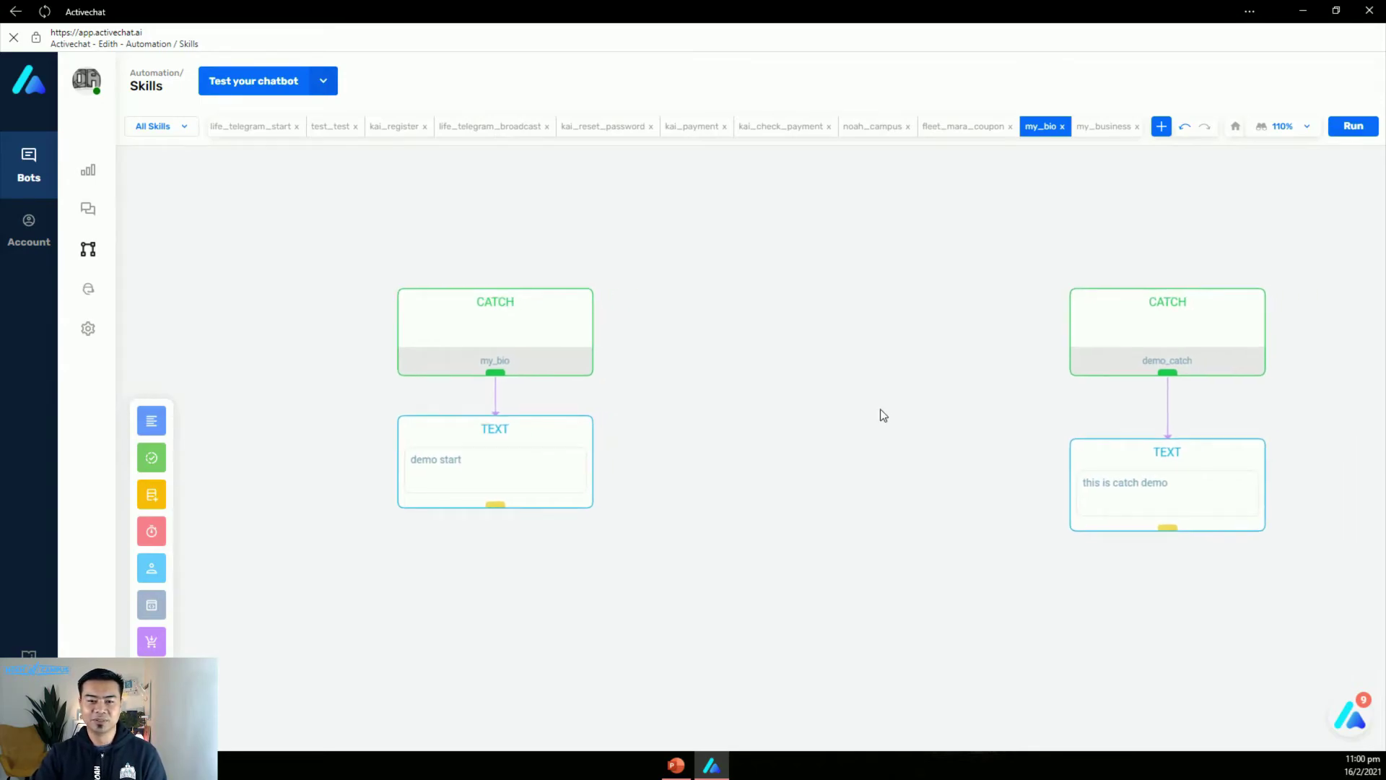
# Add a Send event block connected directly below the "demo start" Text block.
pyautogui.click(541, 472)
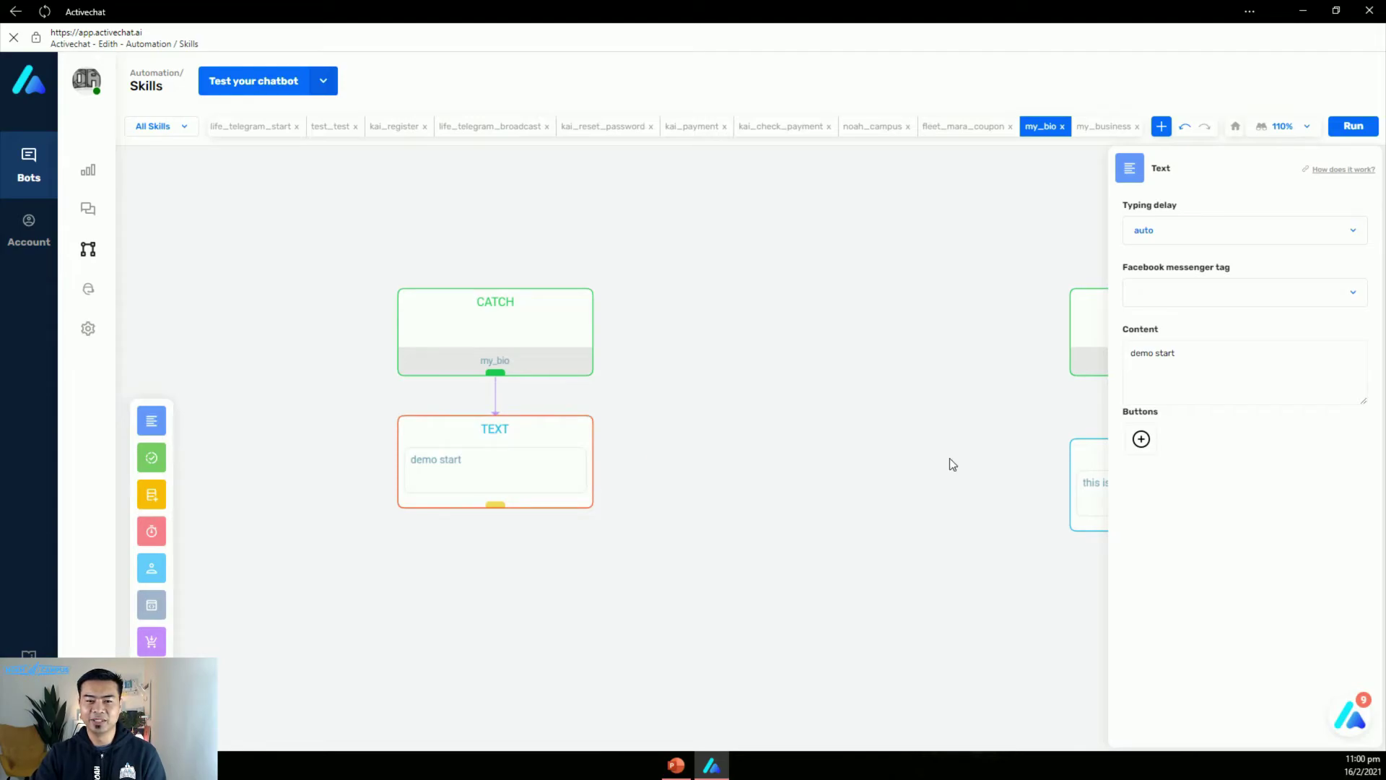
pyautogui.click(858, 501)
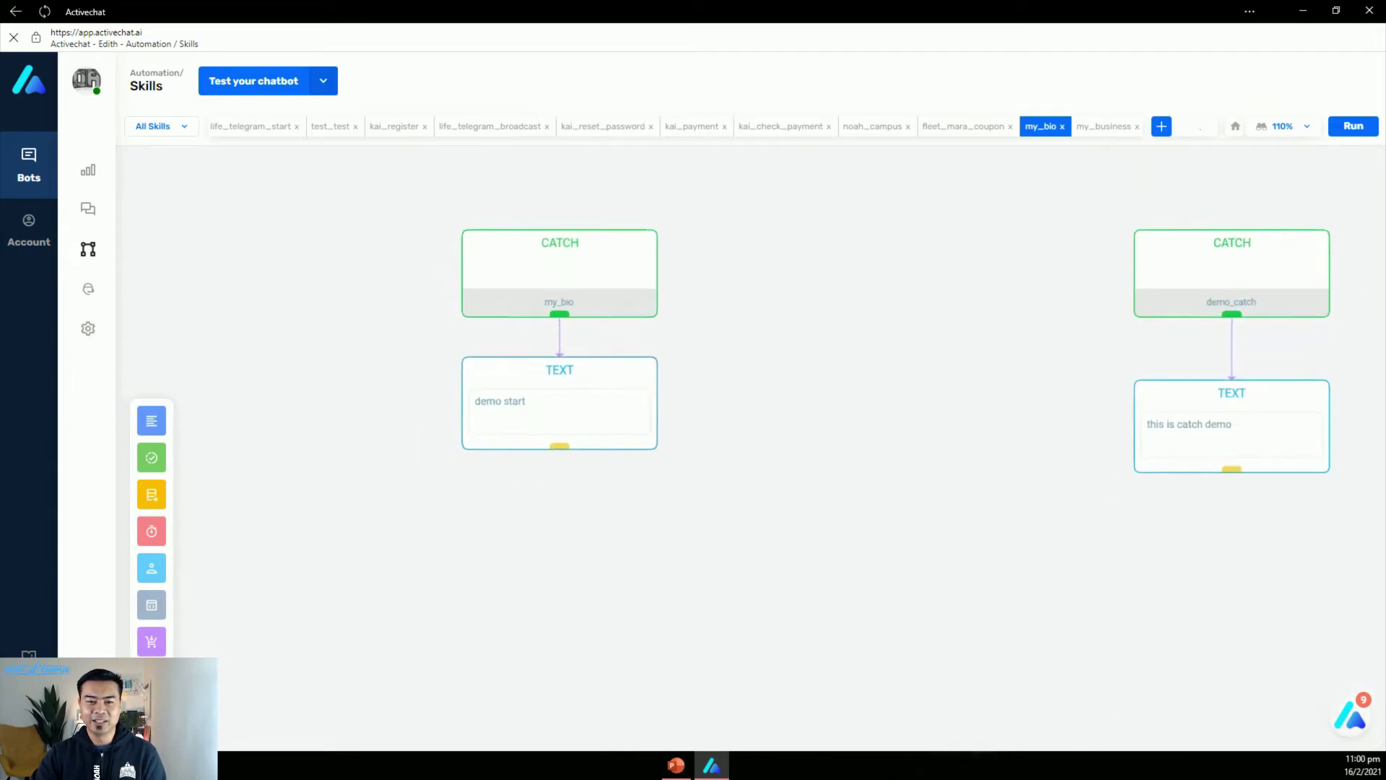
pyautogui.rightClick(556, 540)
pyautogui.moveTo(672, 589)
pyautogui.moveTo(729, 585)
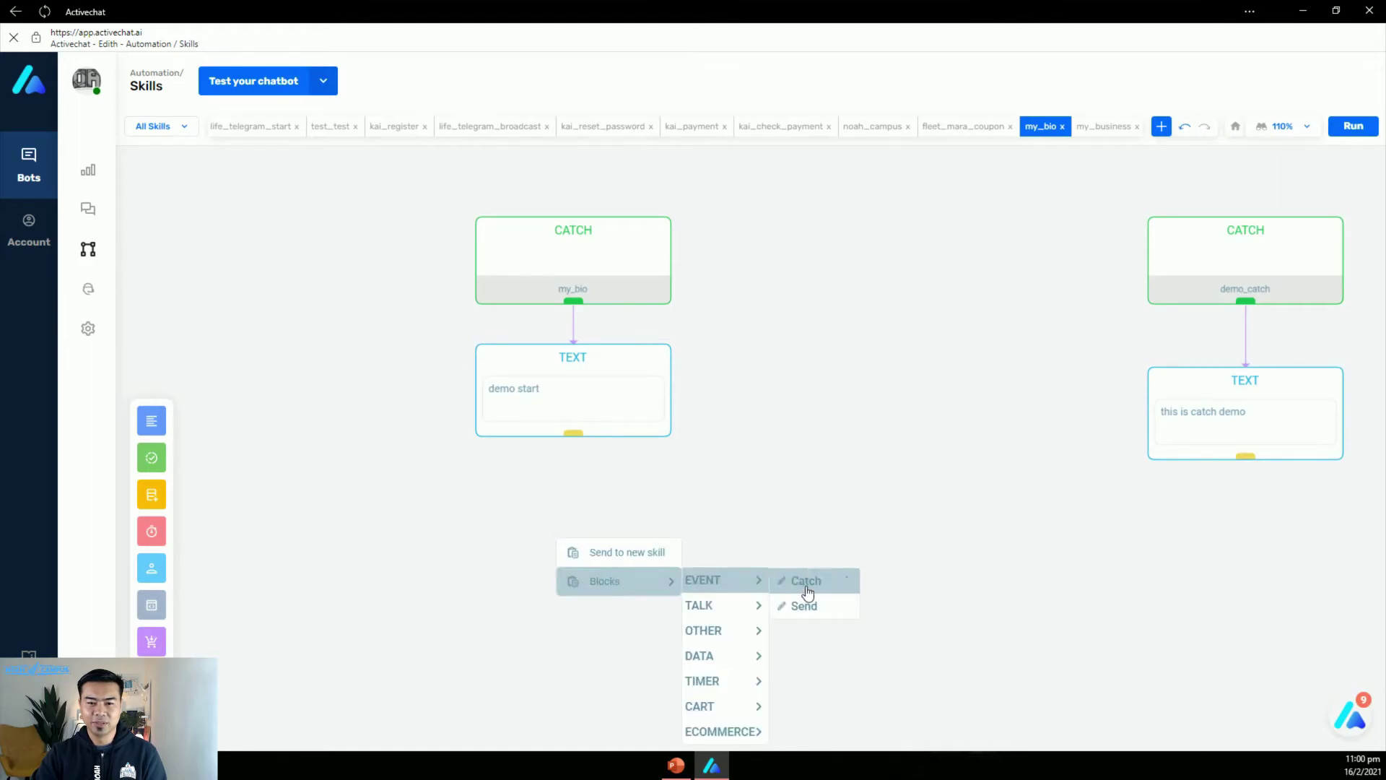
pyautogui.click(839, 615)
pyautogui.moveTo(648, 557); pyautogui.dragTo(634, 548)
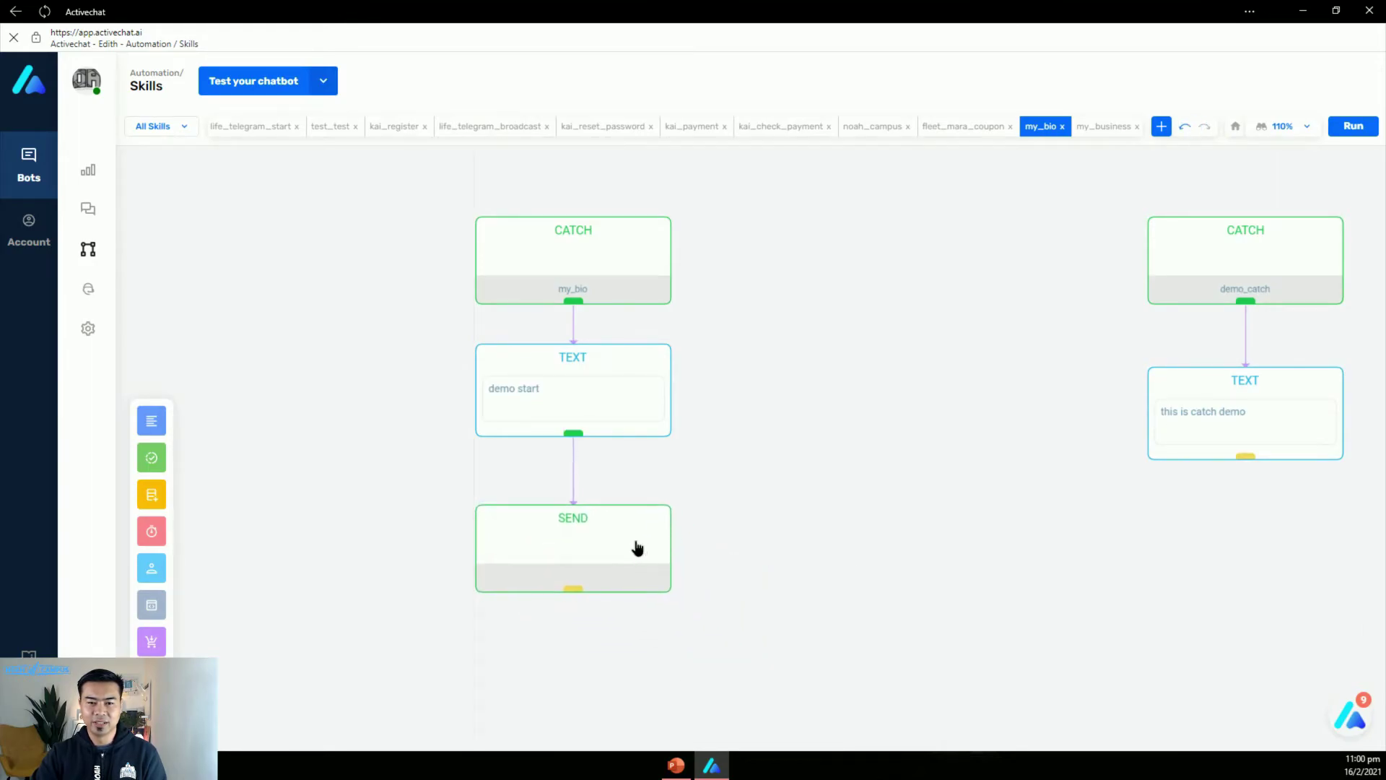
pyautogui.click(967, 317)
pyautogui.moveTo(967, 318); pyautogui.dragTo(716, 284)
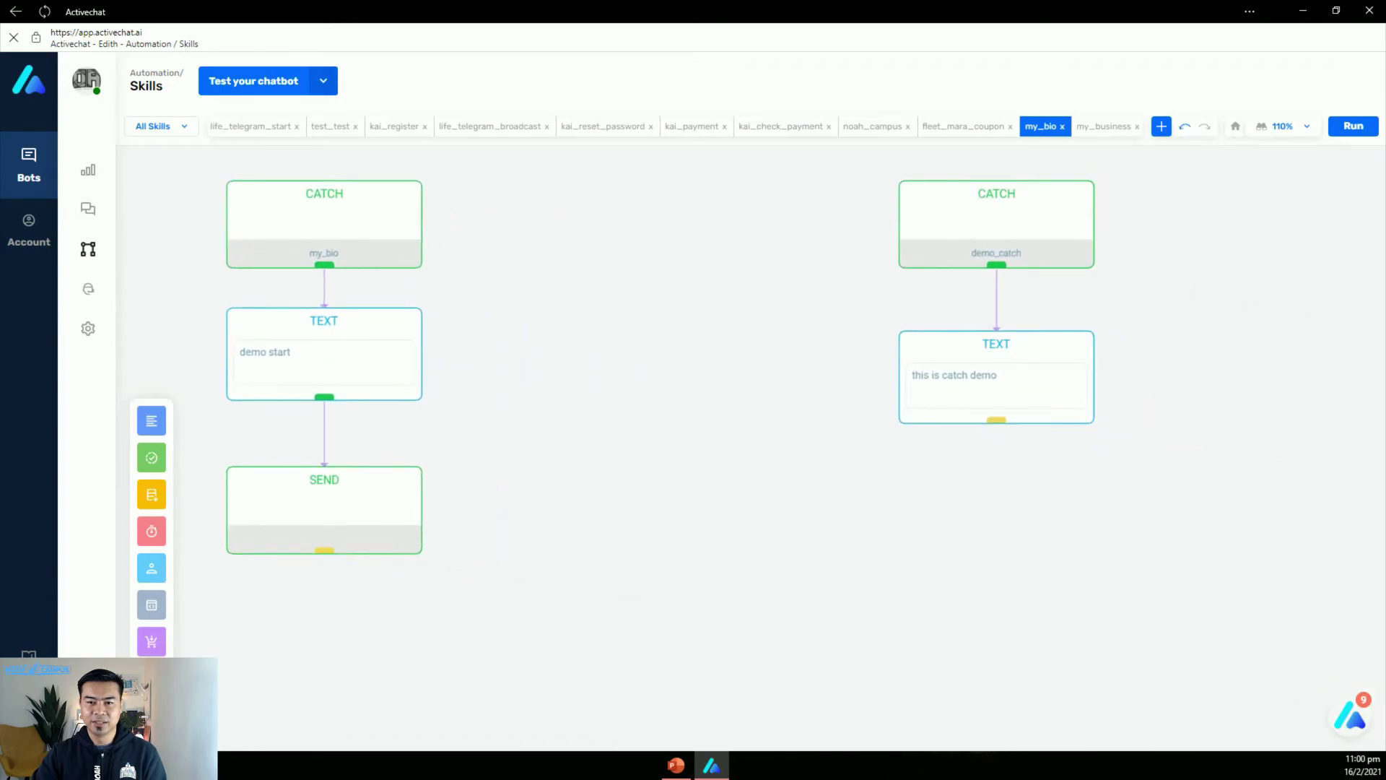
# Copy the event name demo_catch from its Catch block and paste it as the Send block's event name.
pyautogui.click(1061, 224)
pyautogui.click(1193, 228)
pyautogui.rightClick(1172, 228)
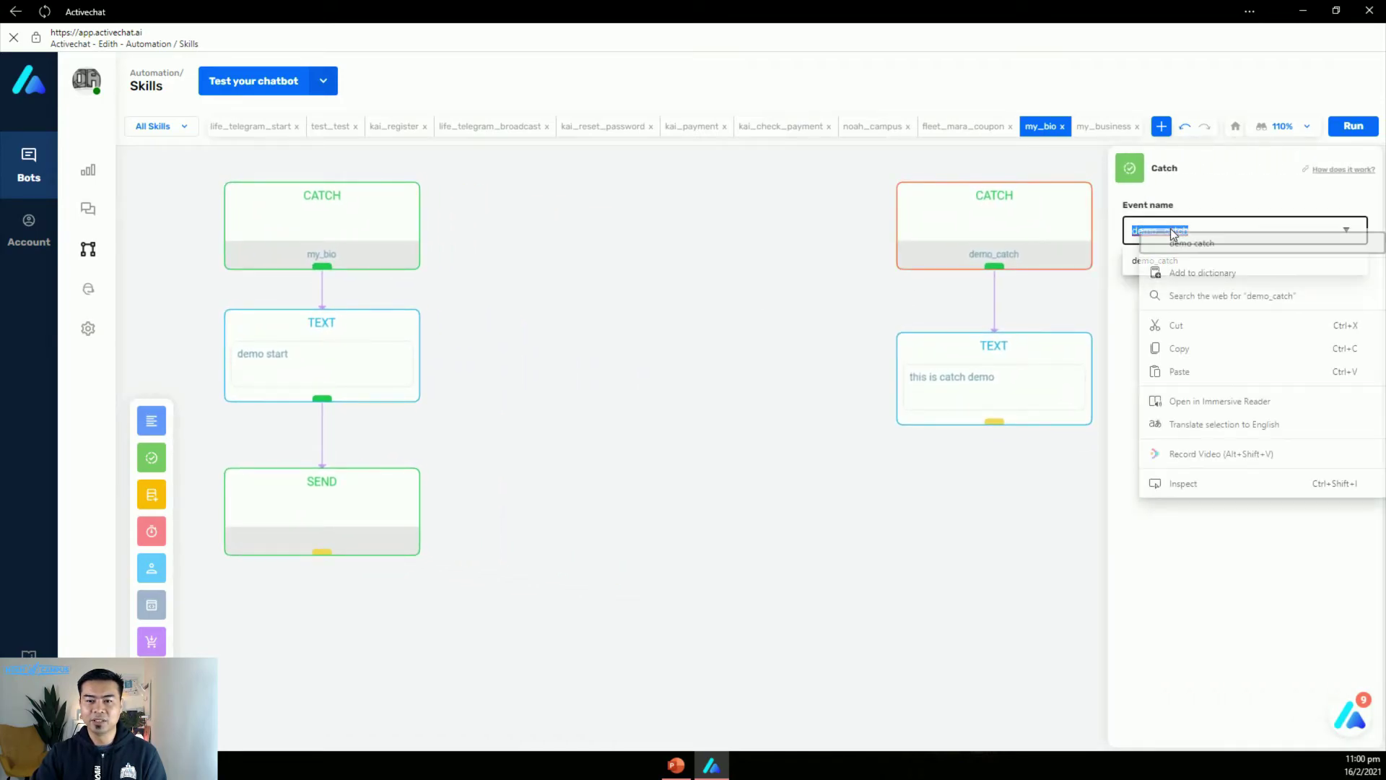
pyautogui.click(1197, 349)
pyautogui.click(356, 494)
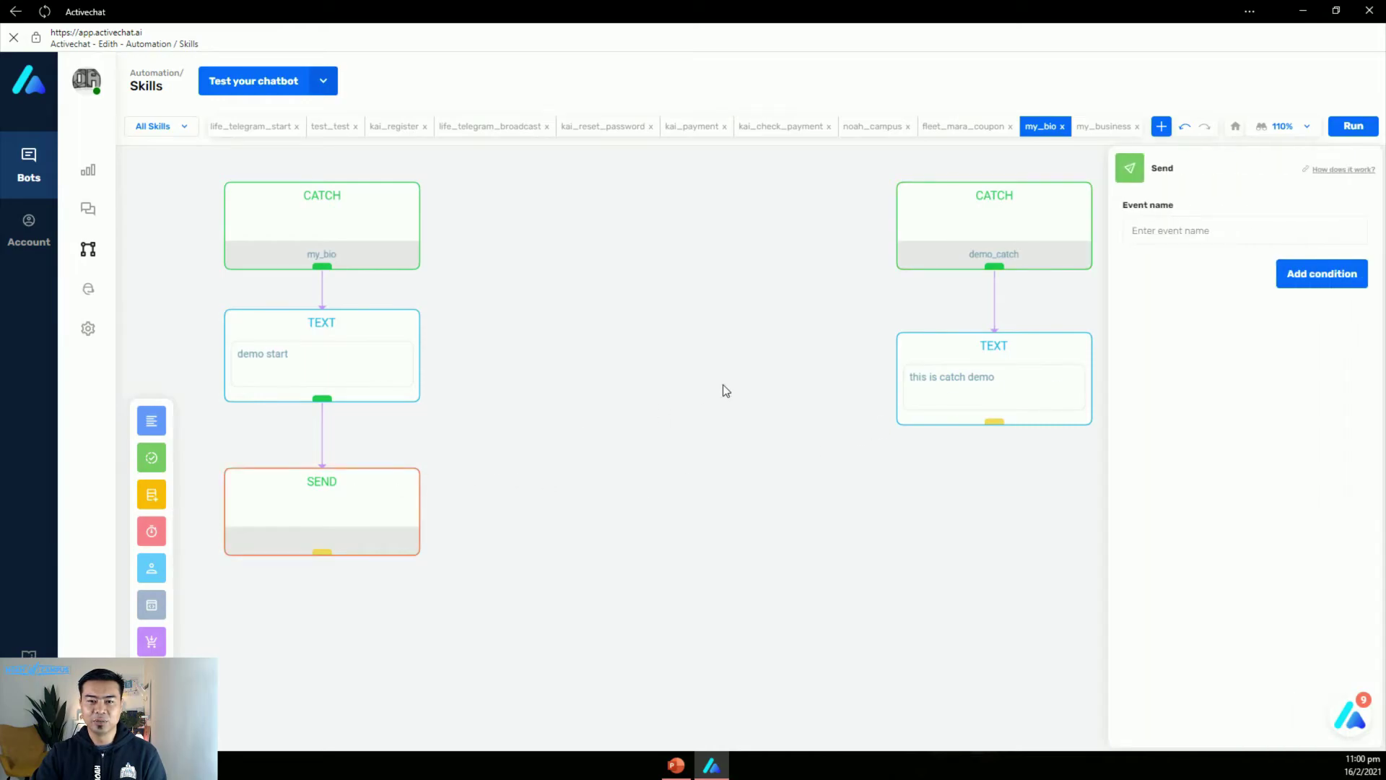
pyautogui.rightClick(1171, 234)
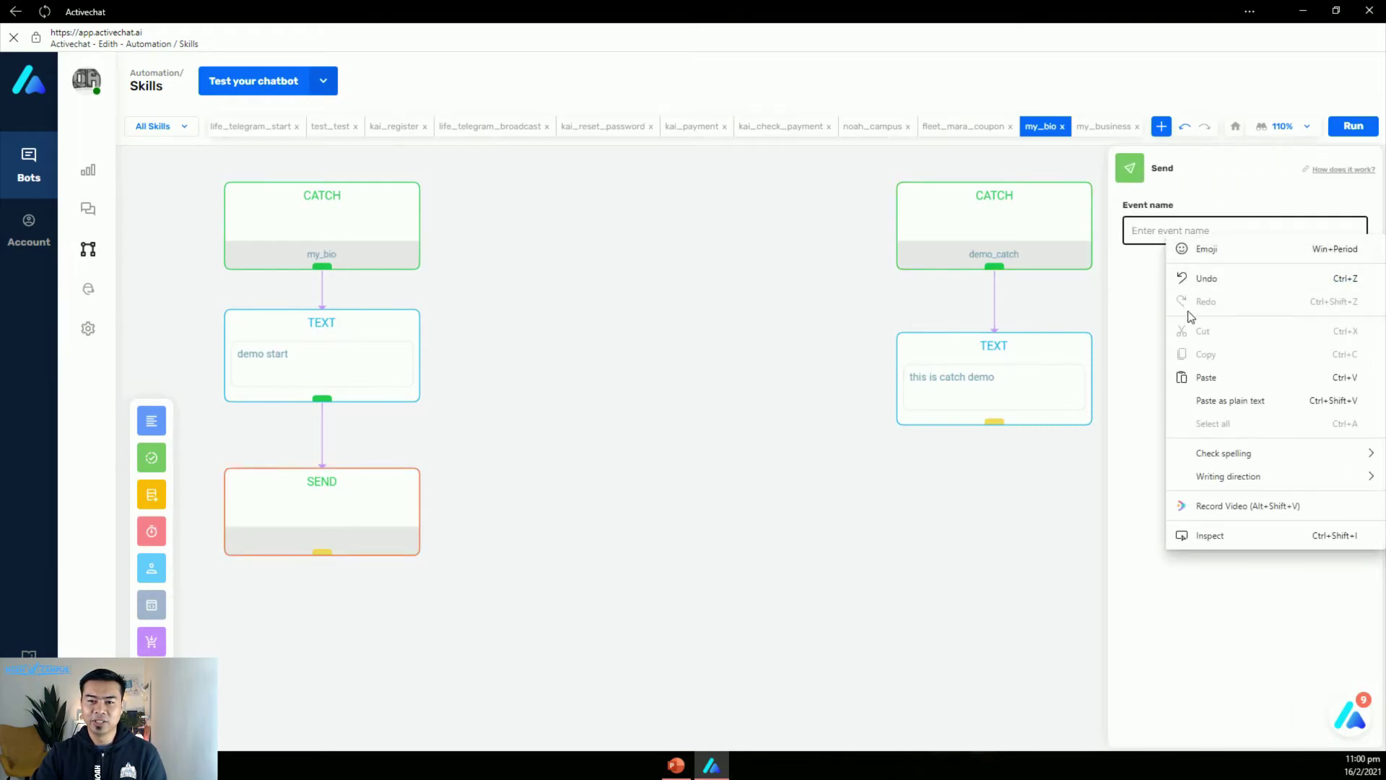
pyautogui.click(1206, 375)
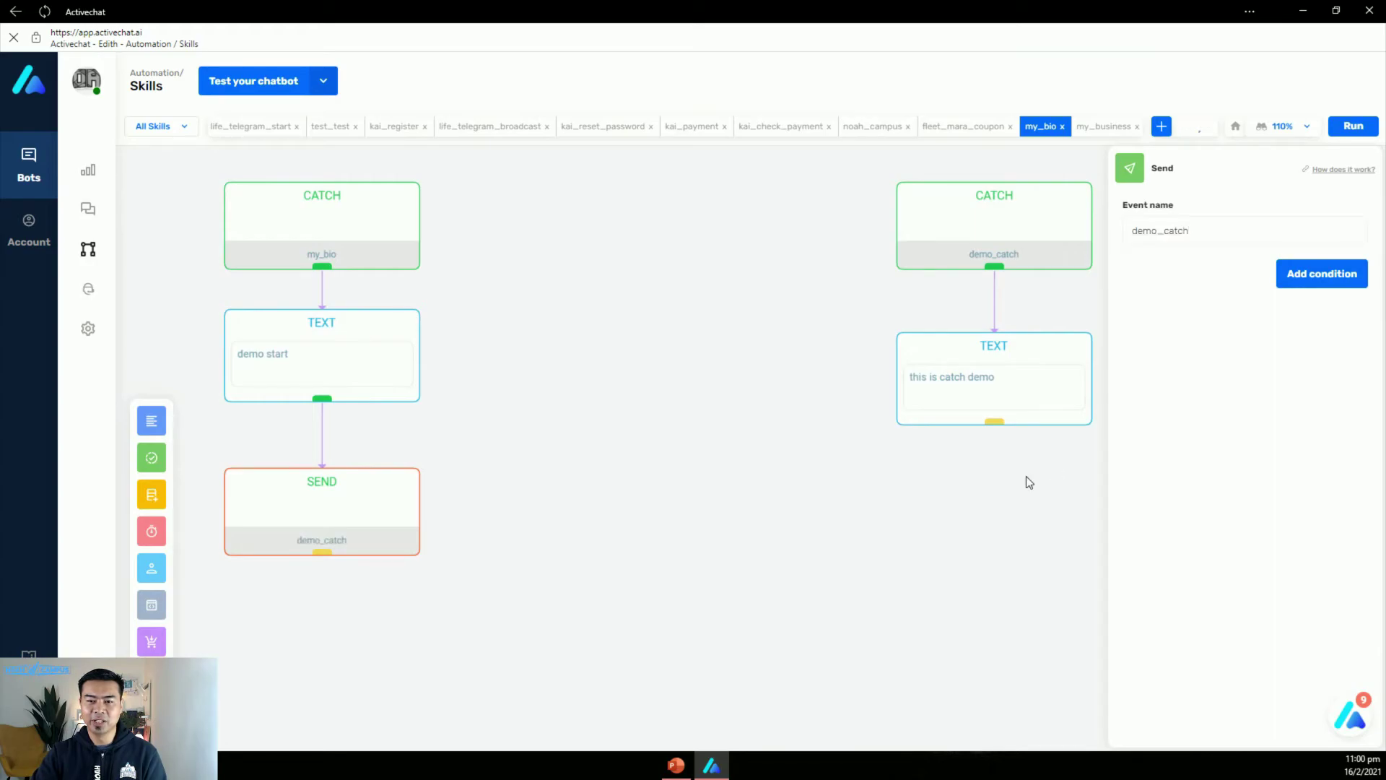
# Move the demo_catch Catch block and its Text block together closer to the my_bio flow.
pyautogui.click(743, 508)
pyautogui.moveTo(671, 501); pyautogui.dragTo(828, 537)
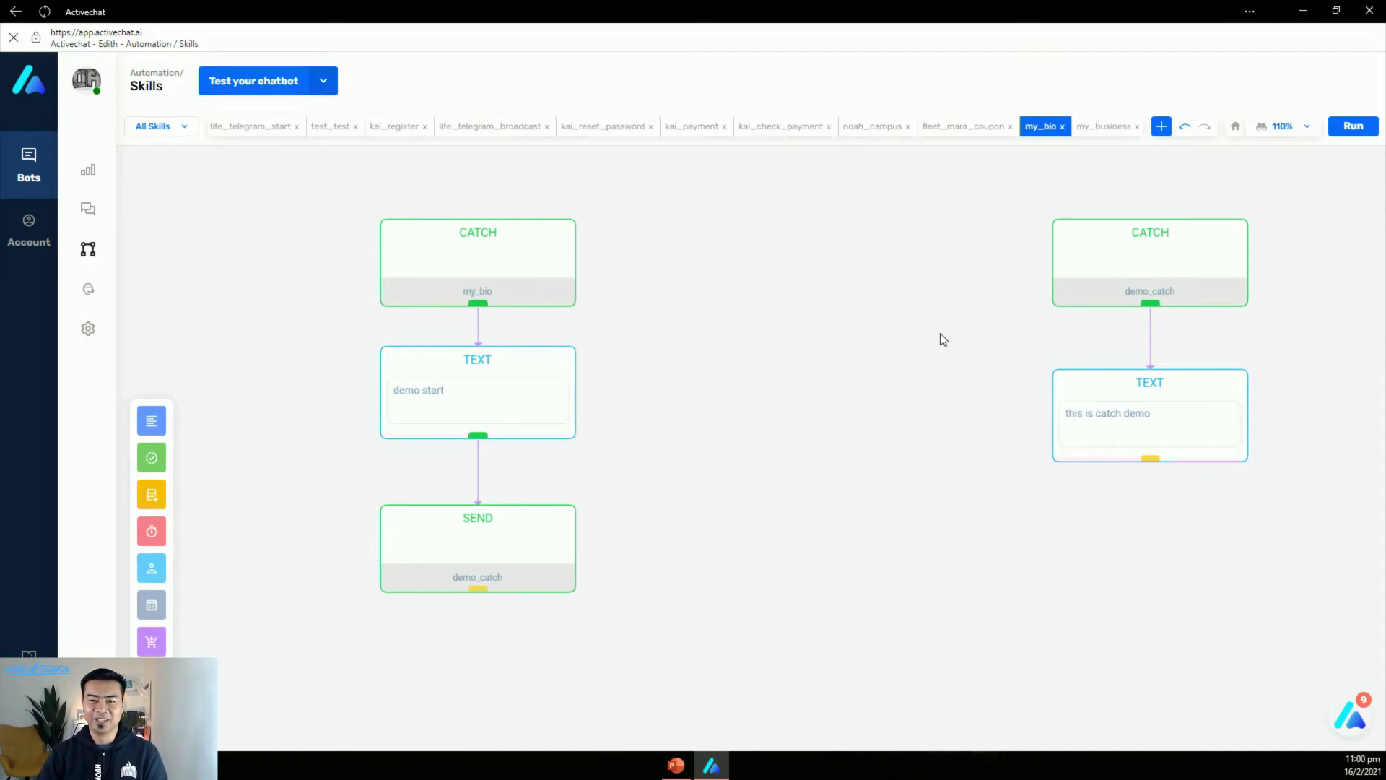
pyautogui.moveTo(944, 267); pyautogui.dragTo(1159, 483)
pyautogui.moveTo(1107, 265); pyautogui.dragTo(796, 265)
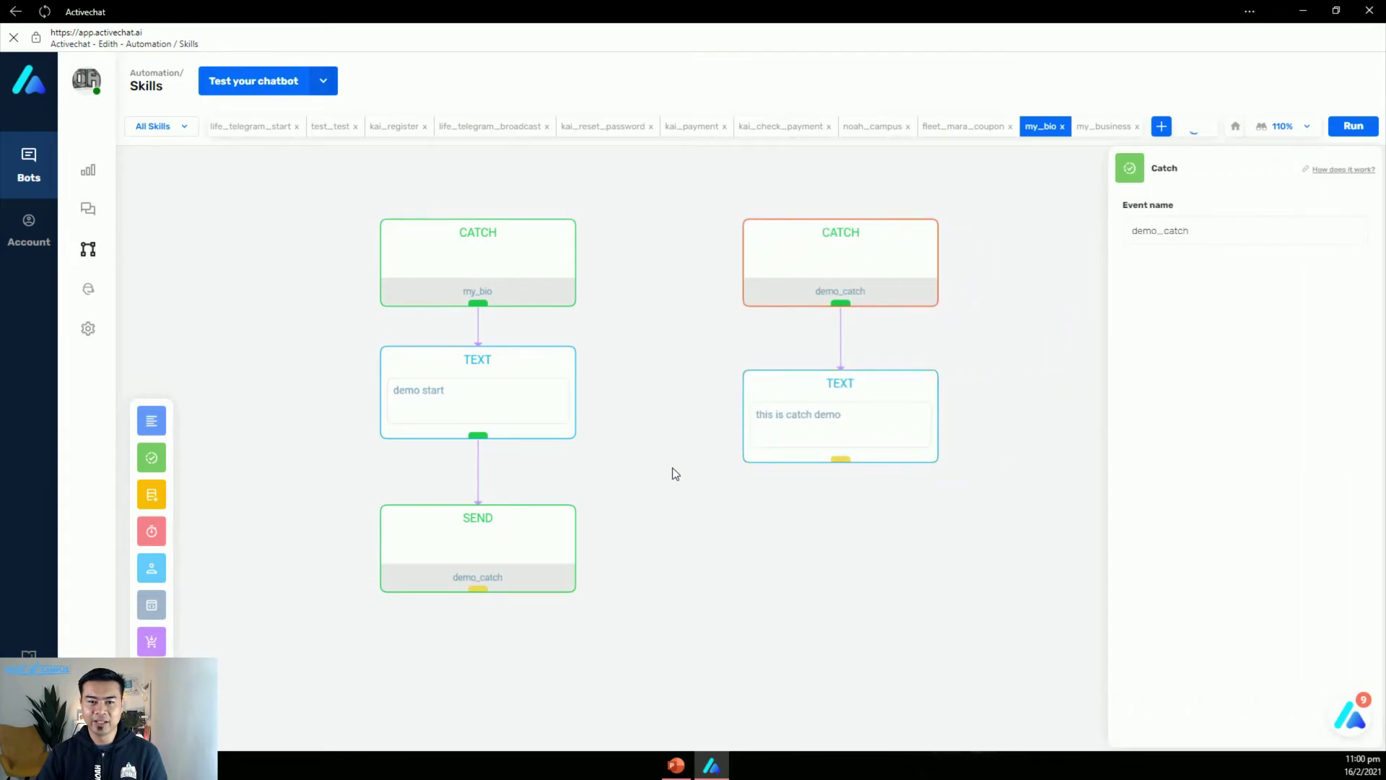
# Check the blocks of the my_bio and demo_catch flows and run the bot build.
pyautogui.click(503, 276)
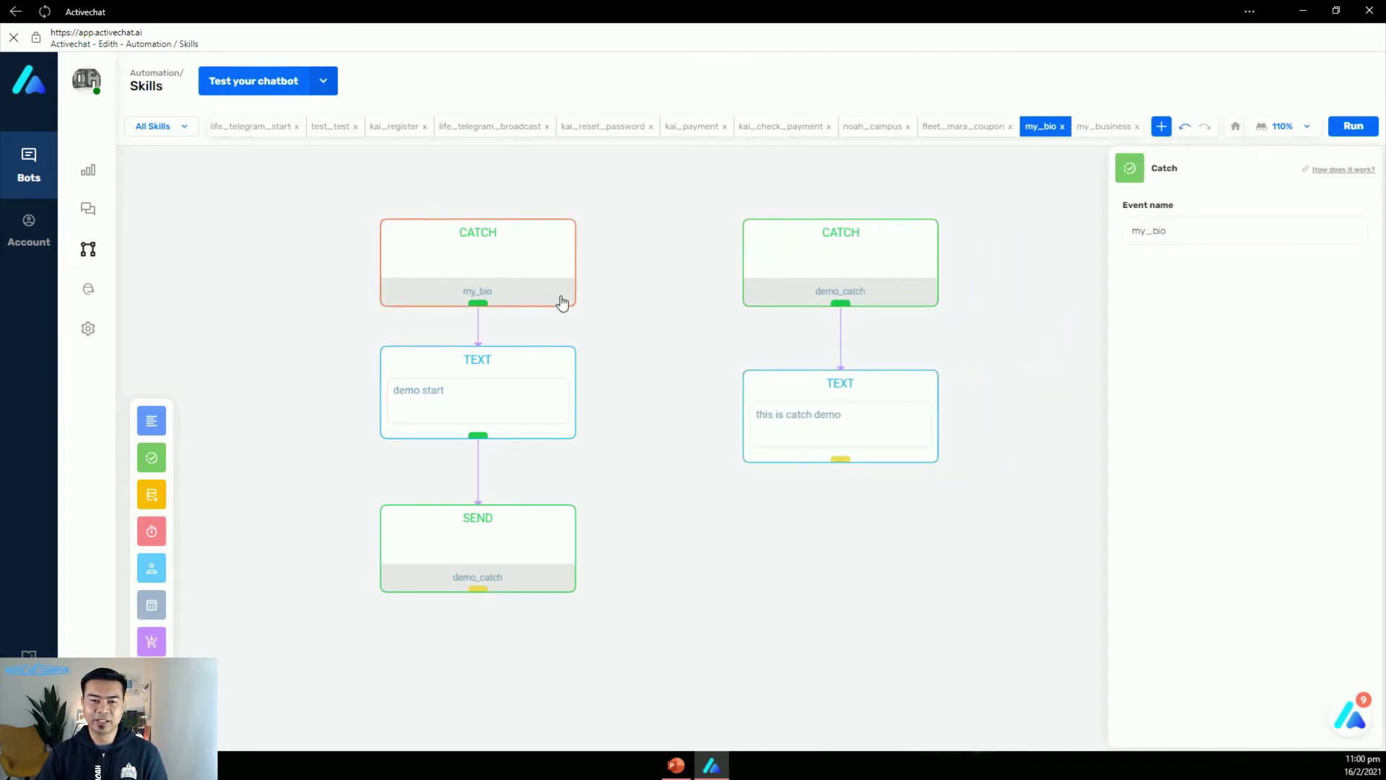
pyautogui.click(526, 395)
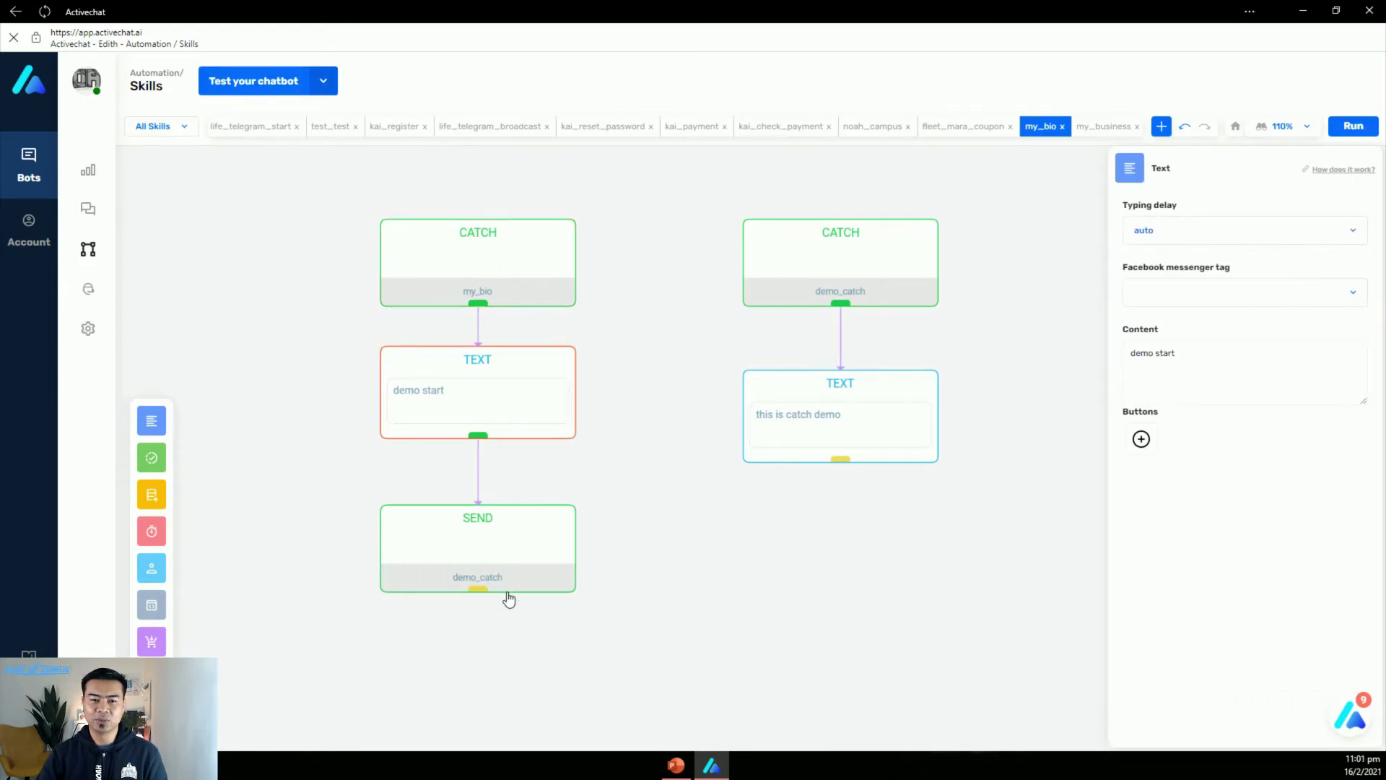
pyautogui.click(889, 265)
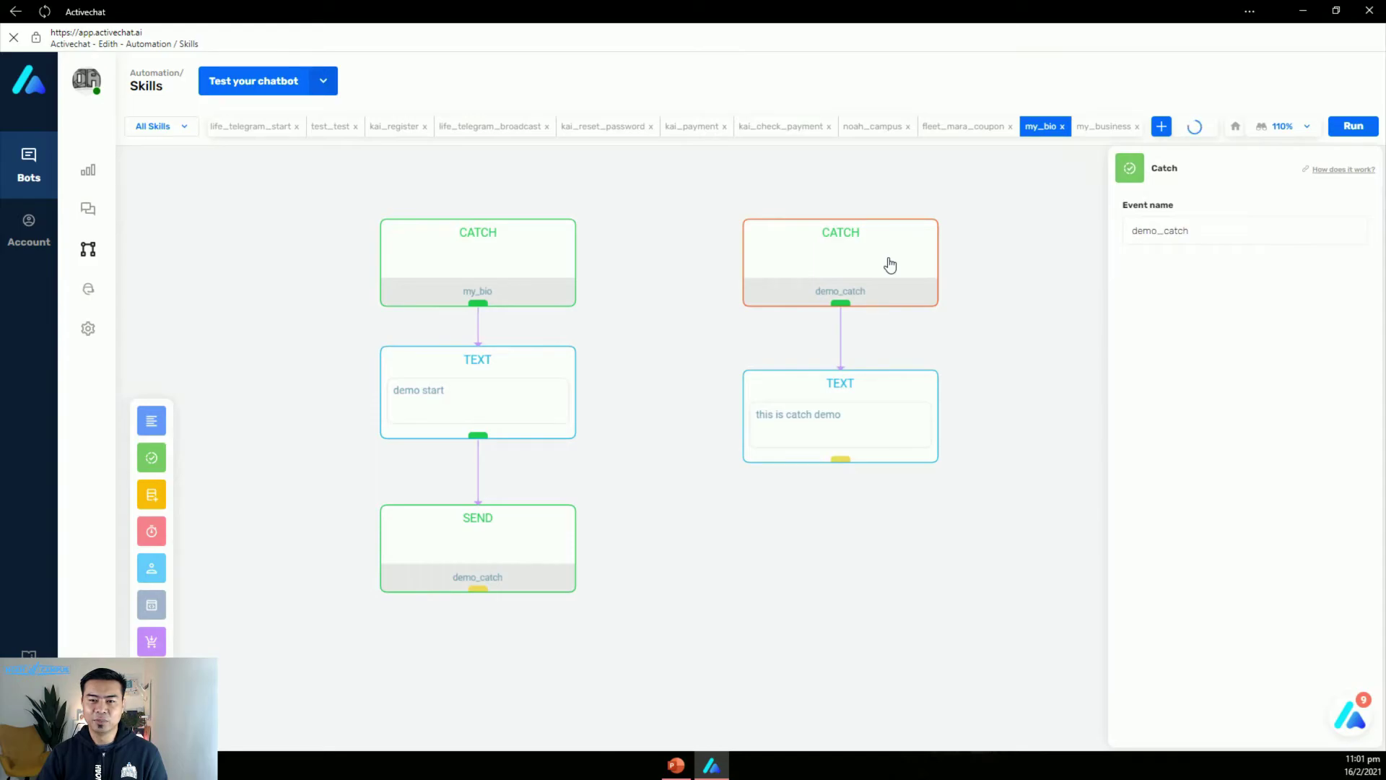
pyautogui.click(887, 406)
pyautogui.click(887, 540)
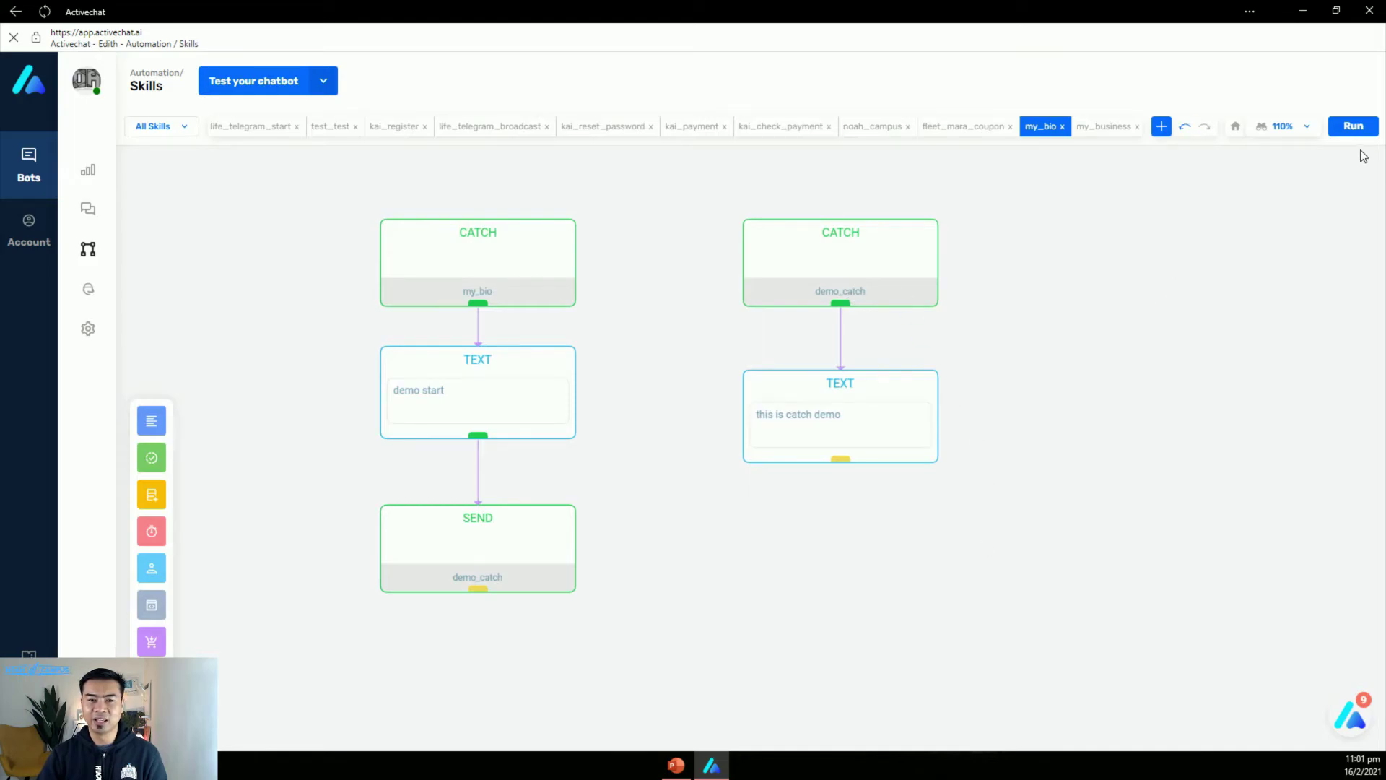
pyautogui.click(1354, 126)
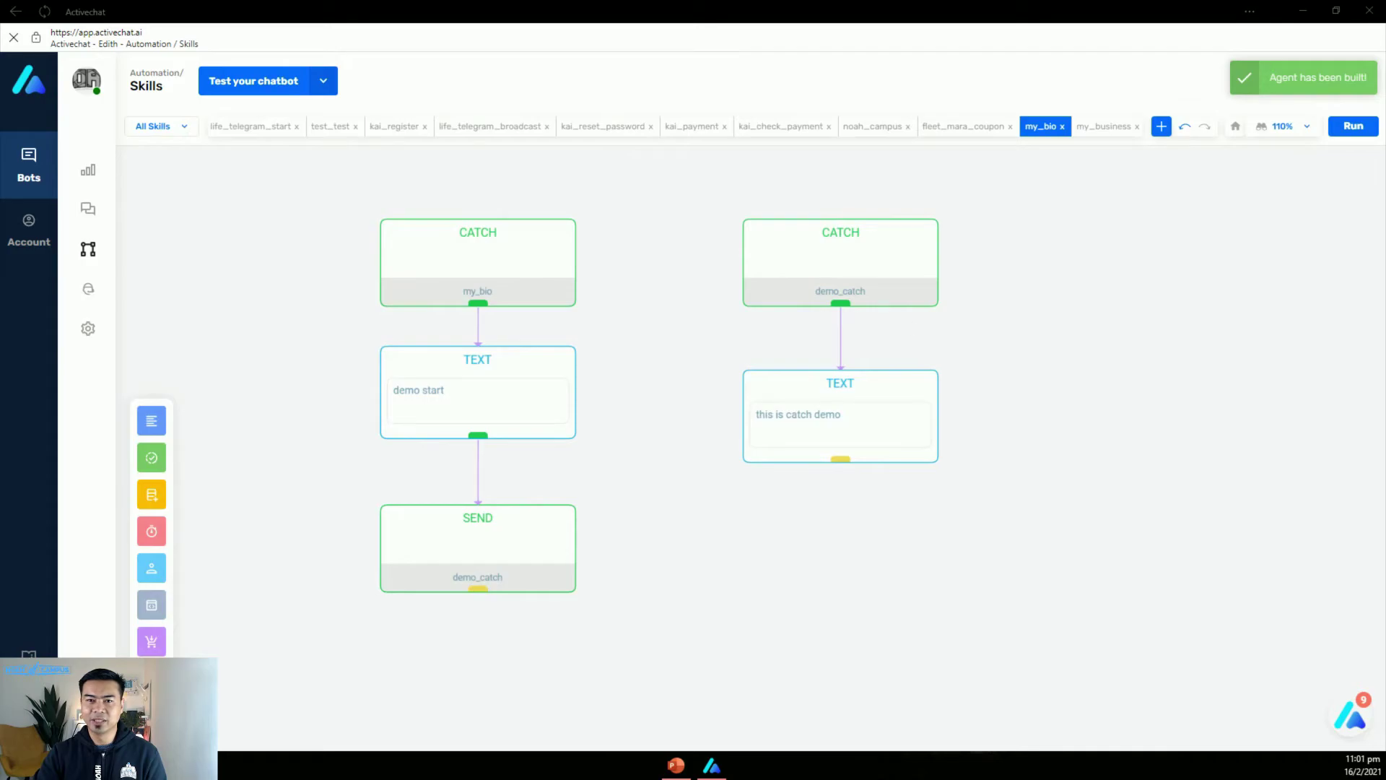
# Switch to the Edith test chat in the Edge browser and send the message "/my_bio".
pyautogui.moveTo(611, 325); pyautogui.dragTo(804, 2)
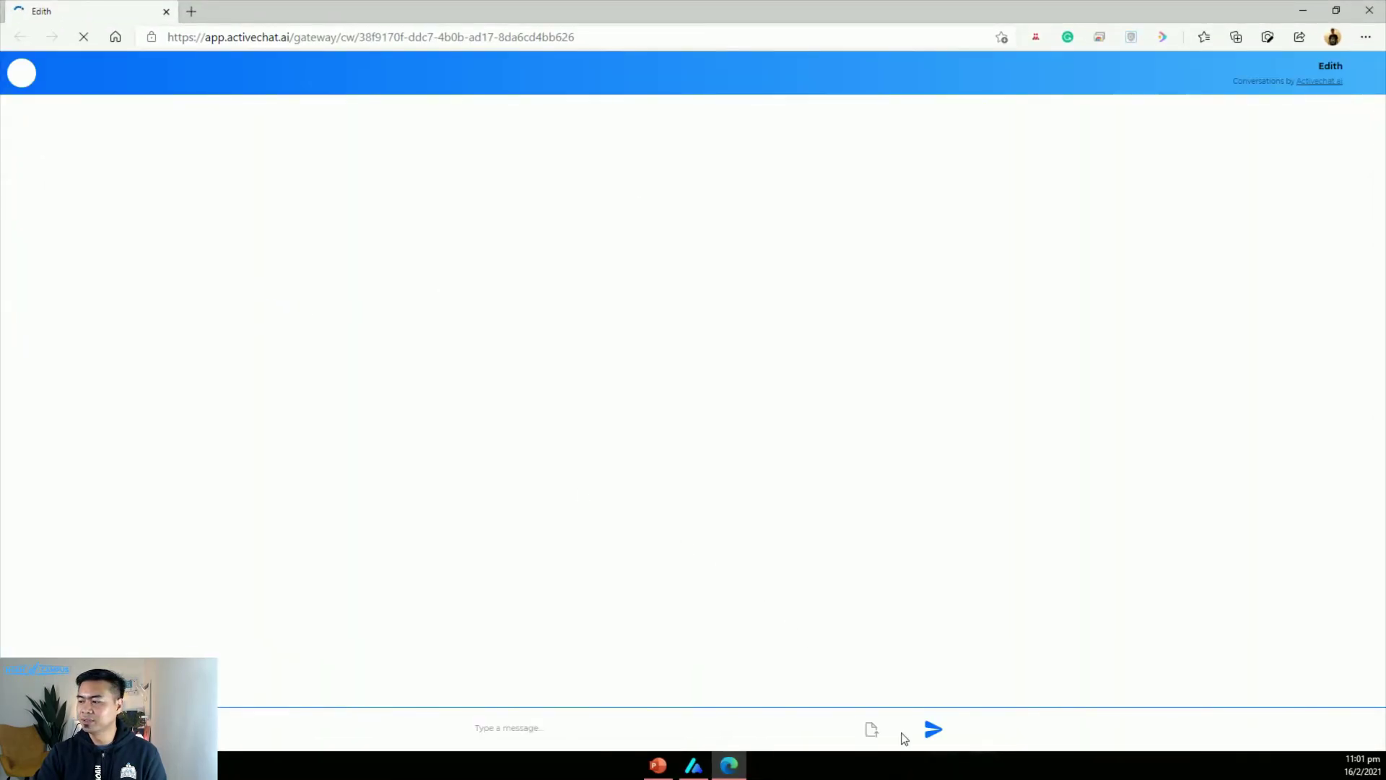
pyautogui.click(693, 765)
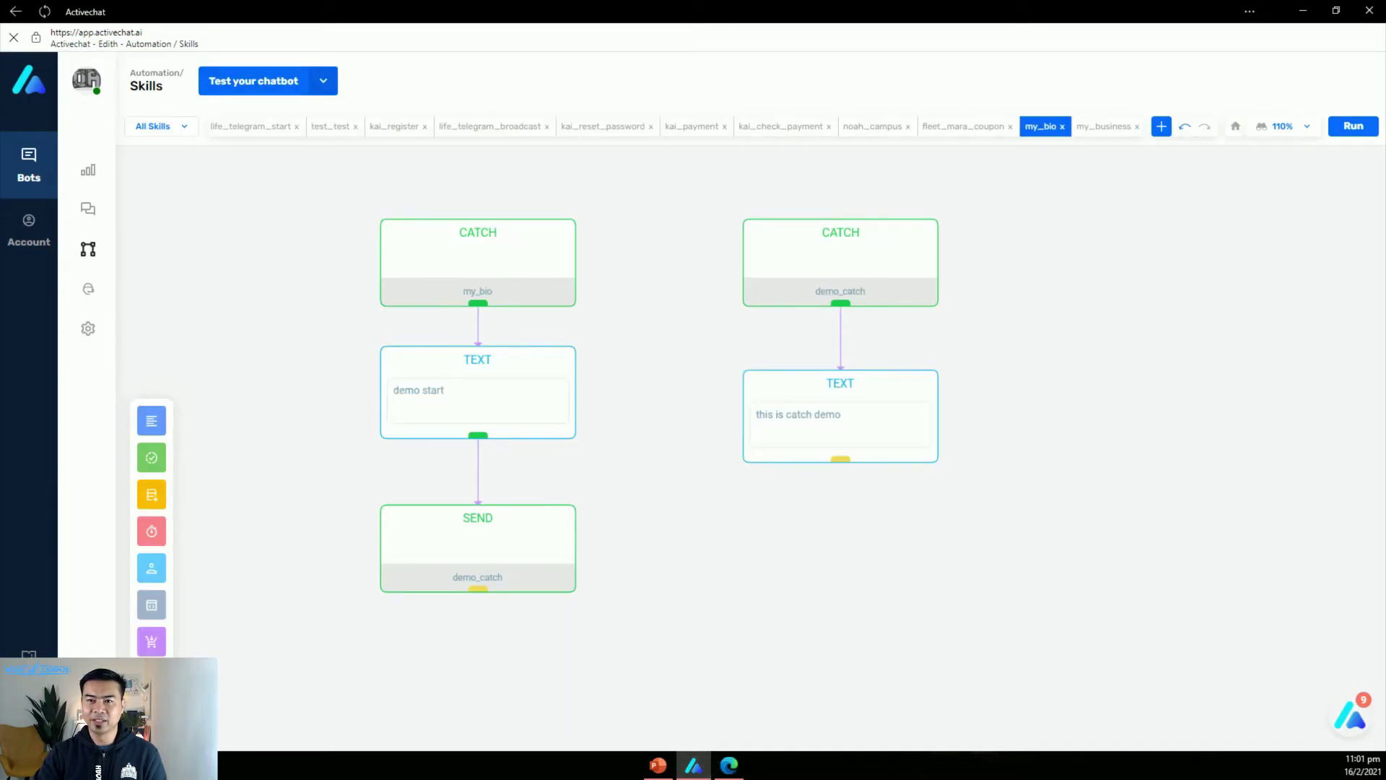
pyautogui.click(323, 82)
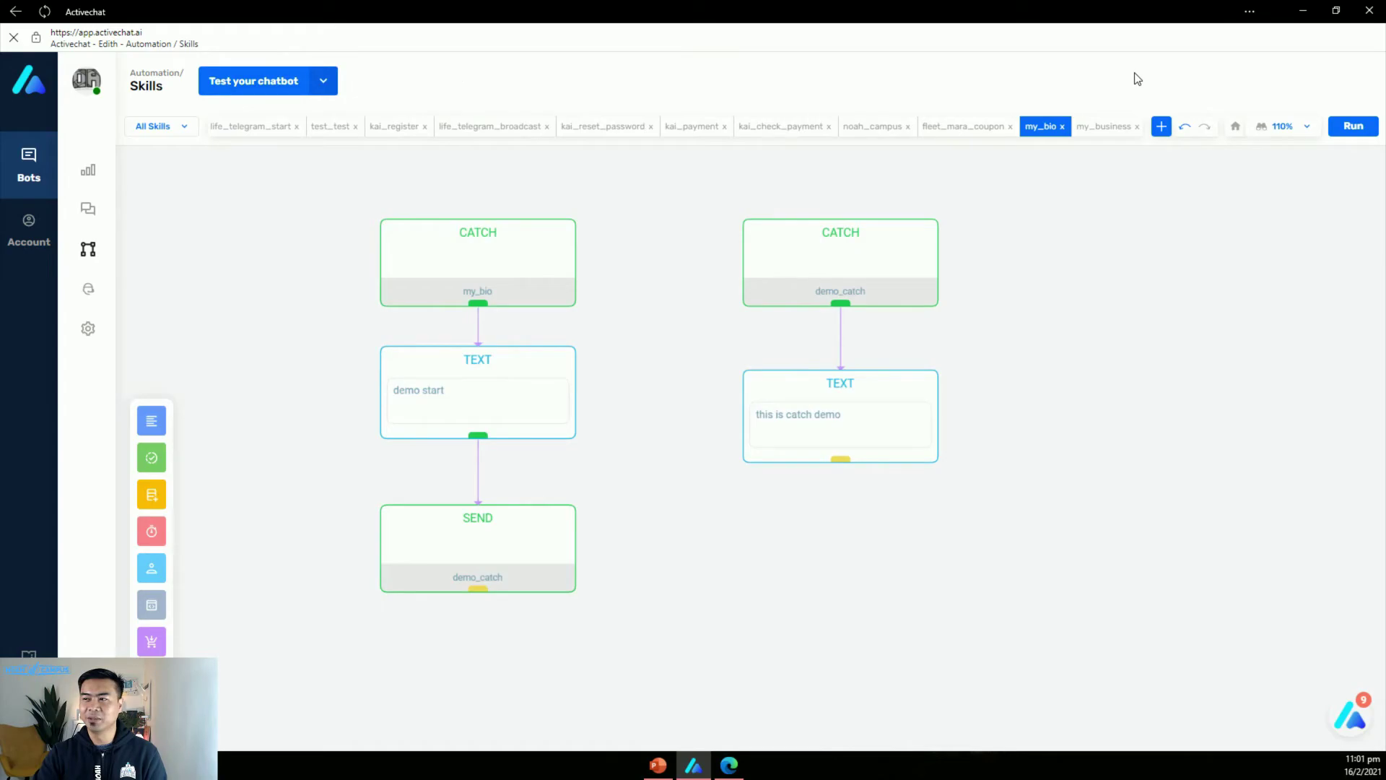
pyautogui.click(732, 765)
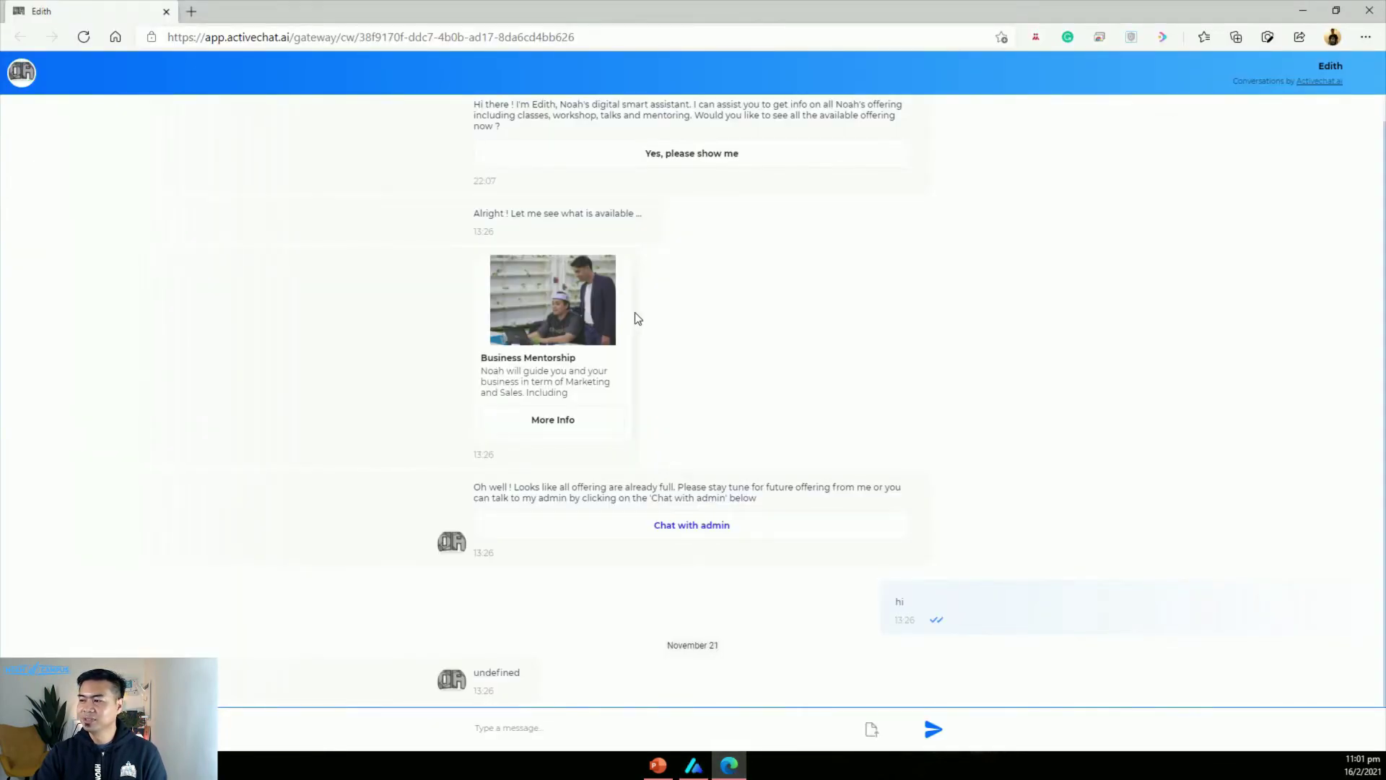
pyautogui.click(666, 729)
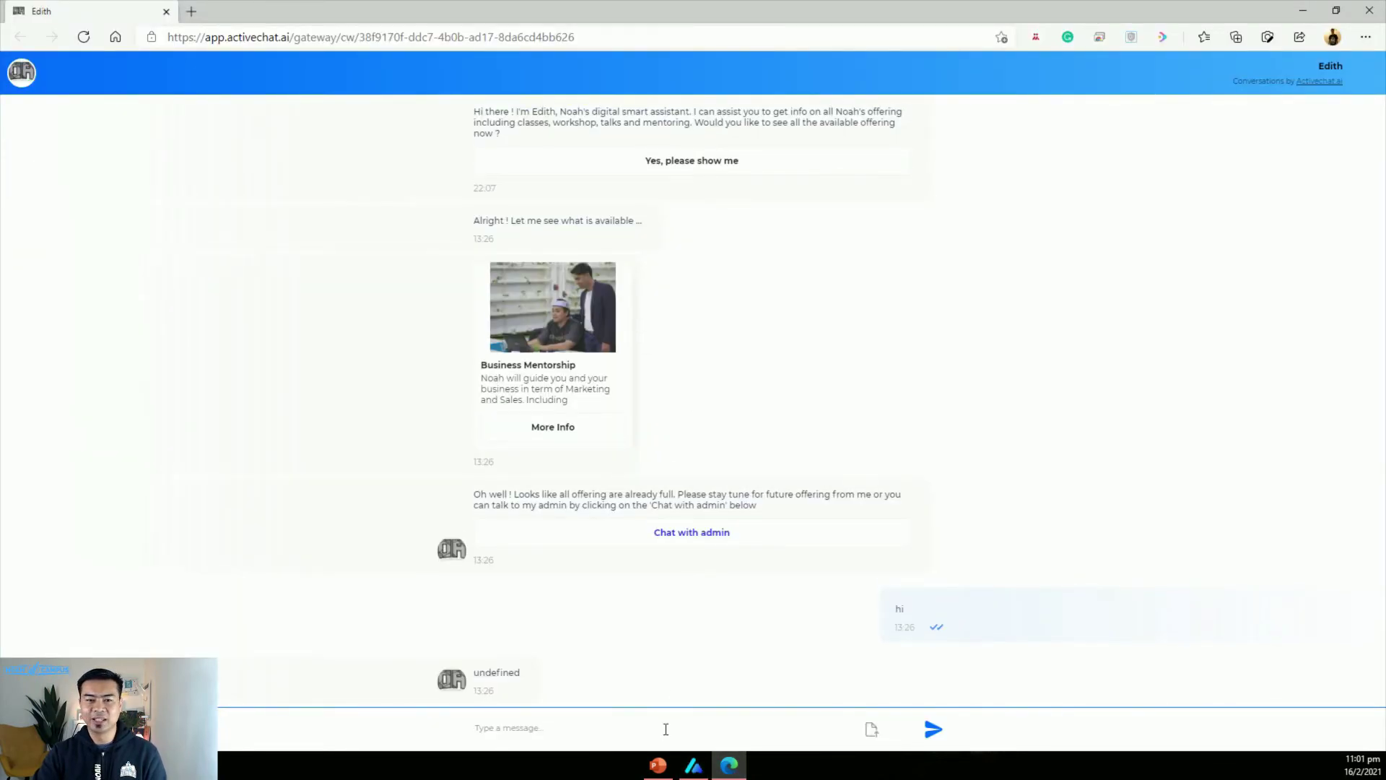
pyautogui.click(693, 766)
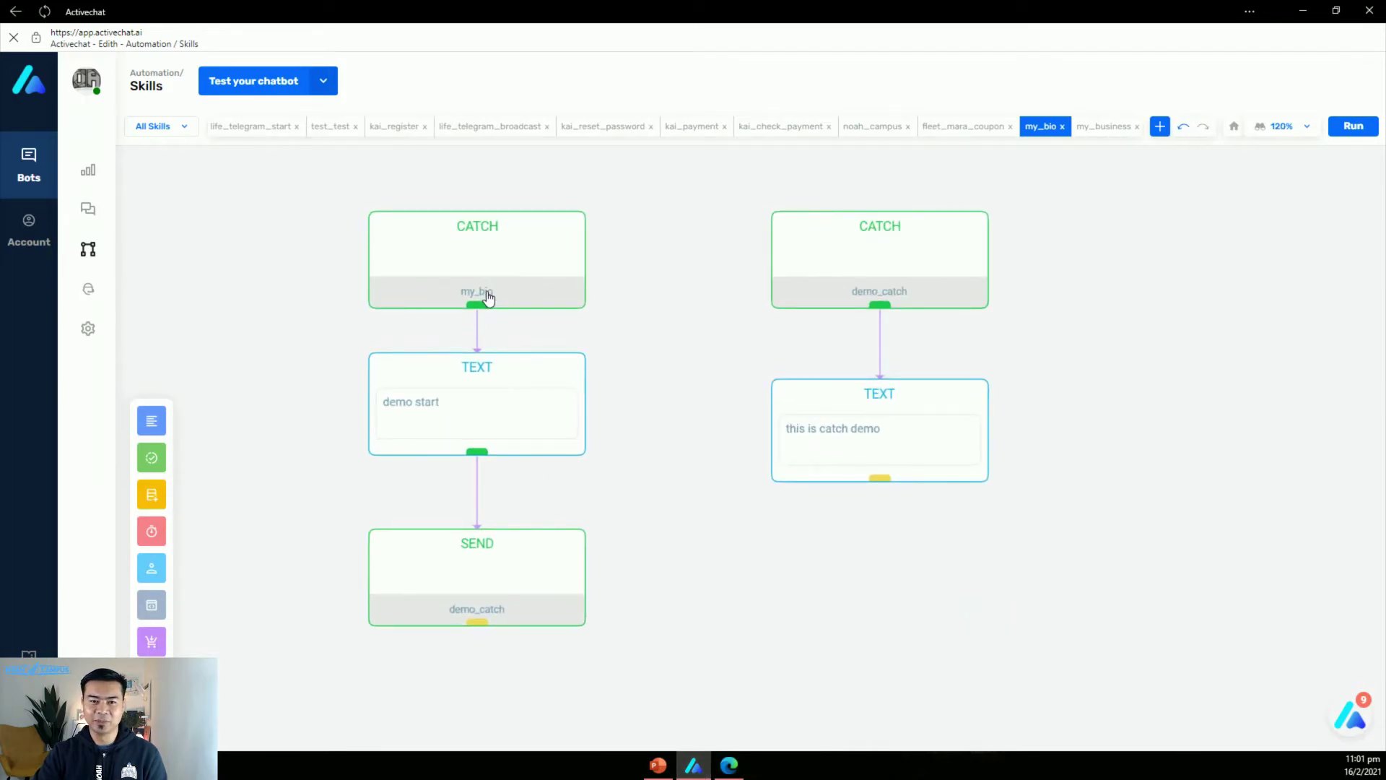
pyautogui.click(729, 764)
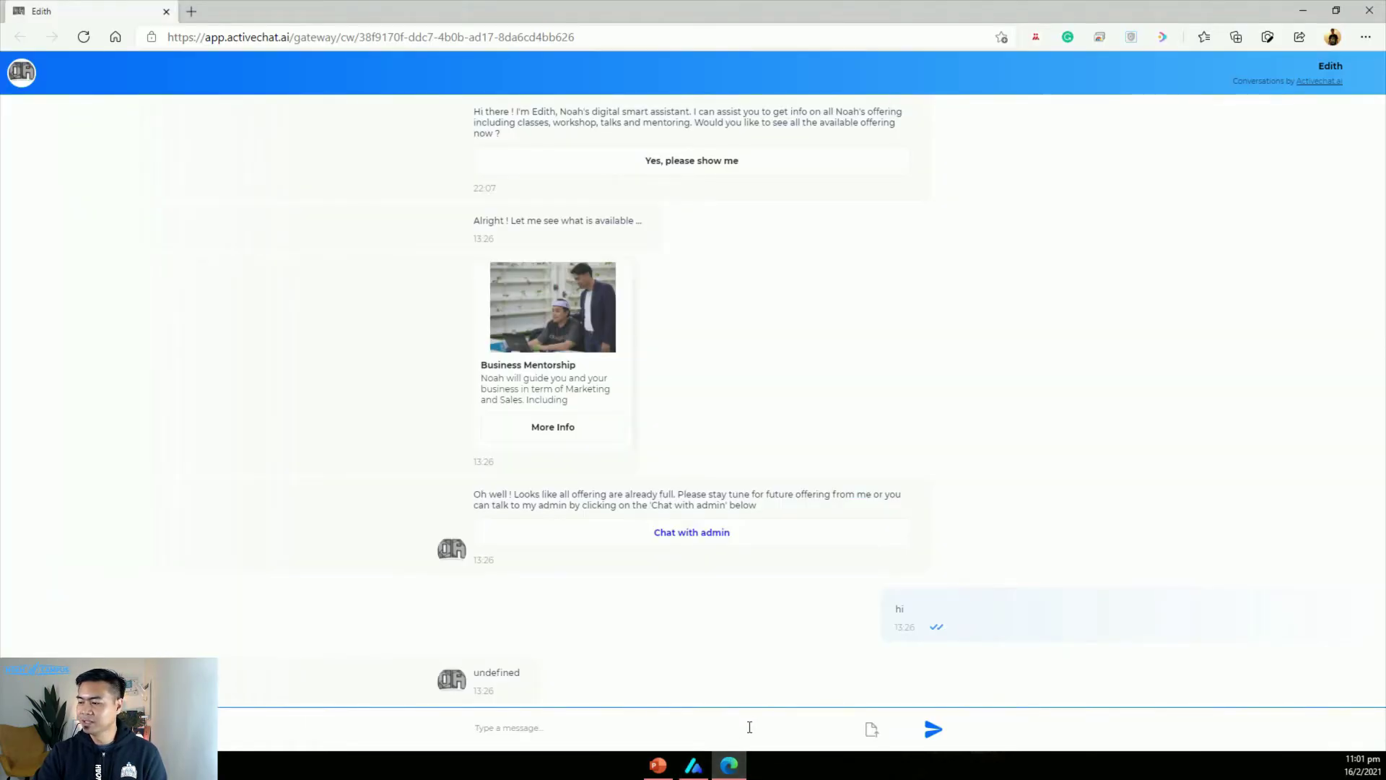
pyautogui.write('/my')
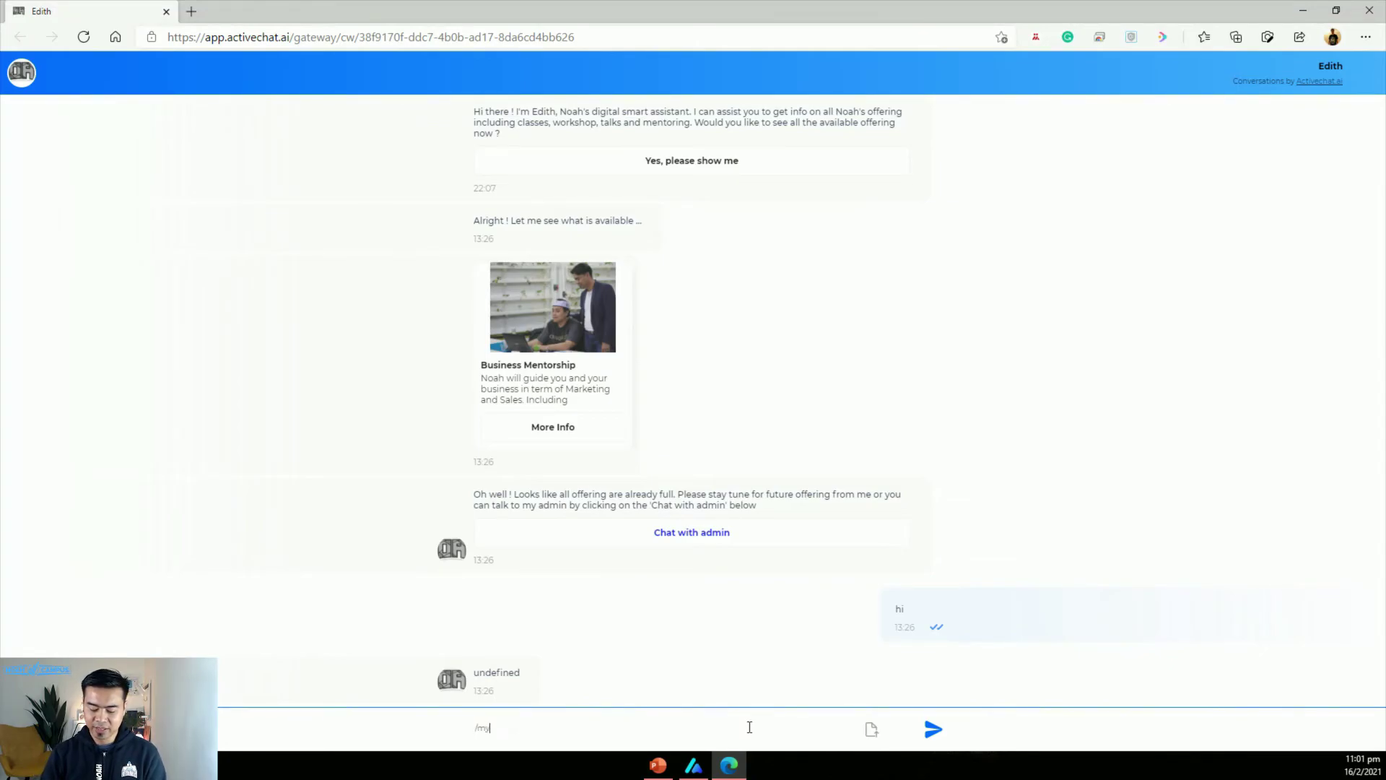
pyautogui.write('_bio')
pyautogui.press('Return')
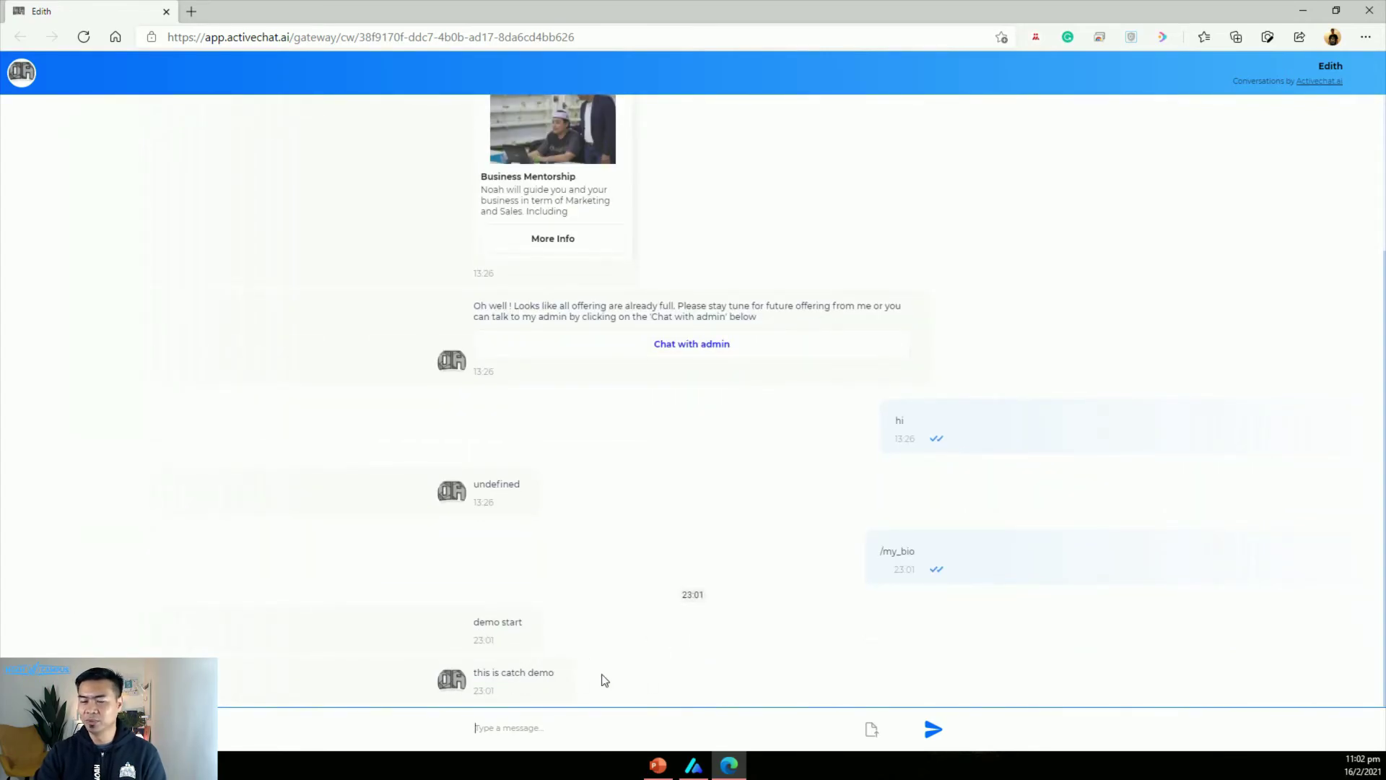
# Return to the Activechat skill editor and add a Text block connected directly below the Send block.
pyautogui.click(694, 765)
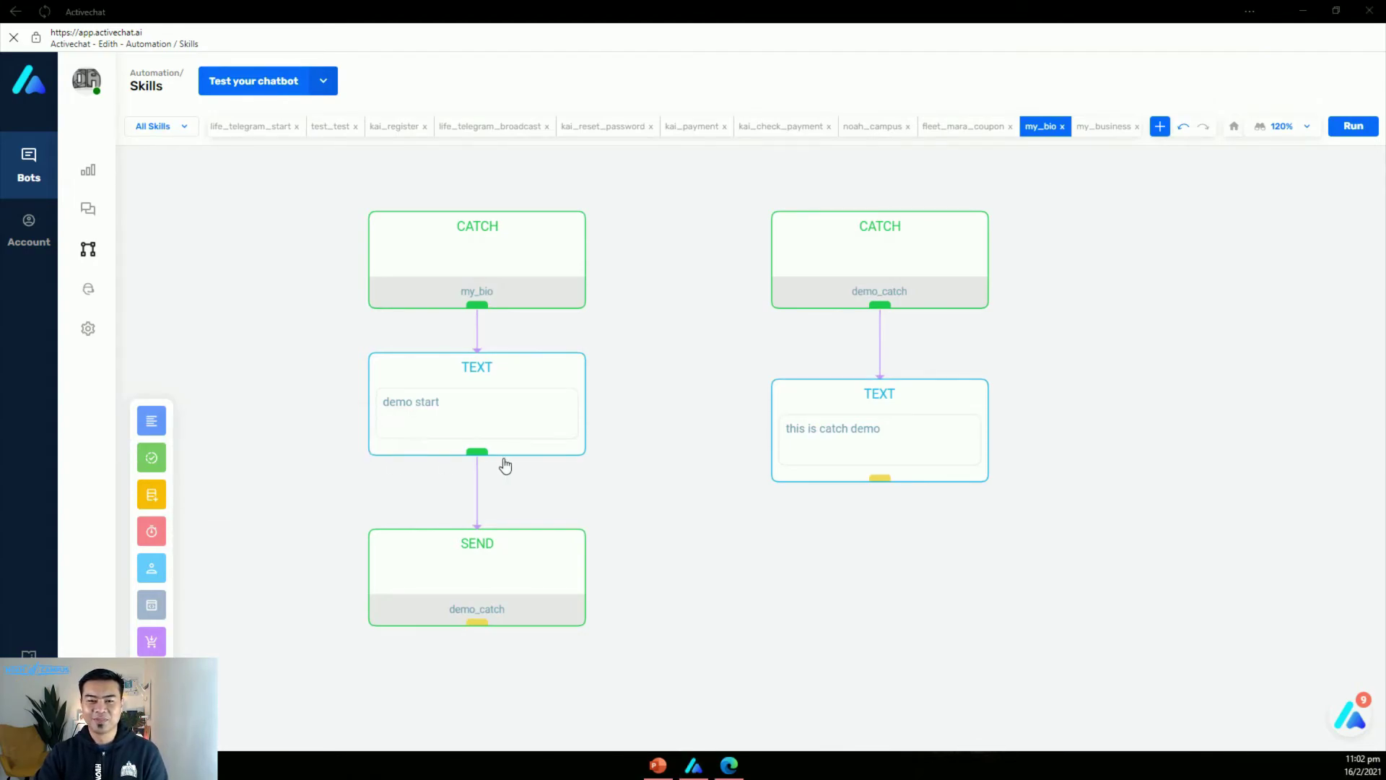
pyautogui.moveTo(701, 523); pyautogui.dragTo(722, 482)
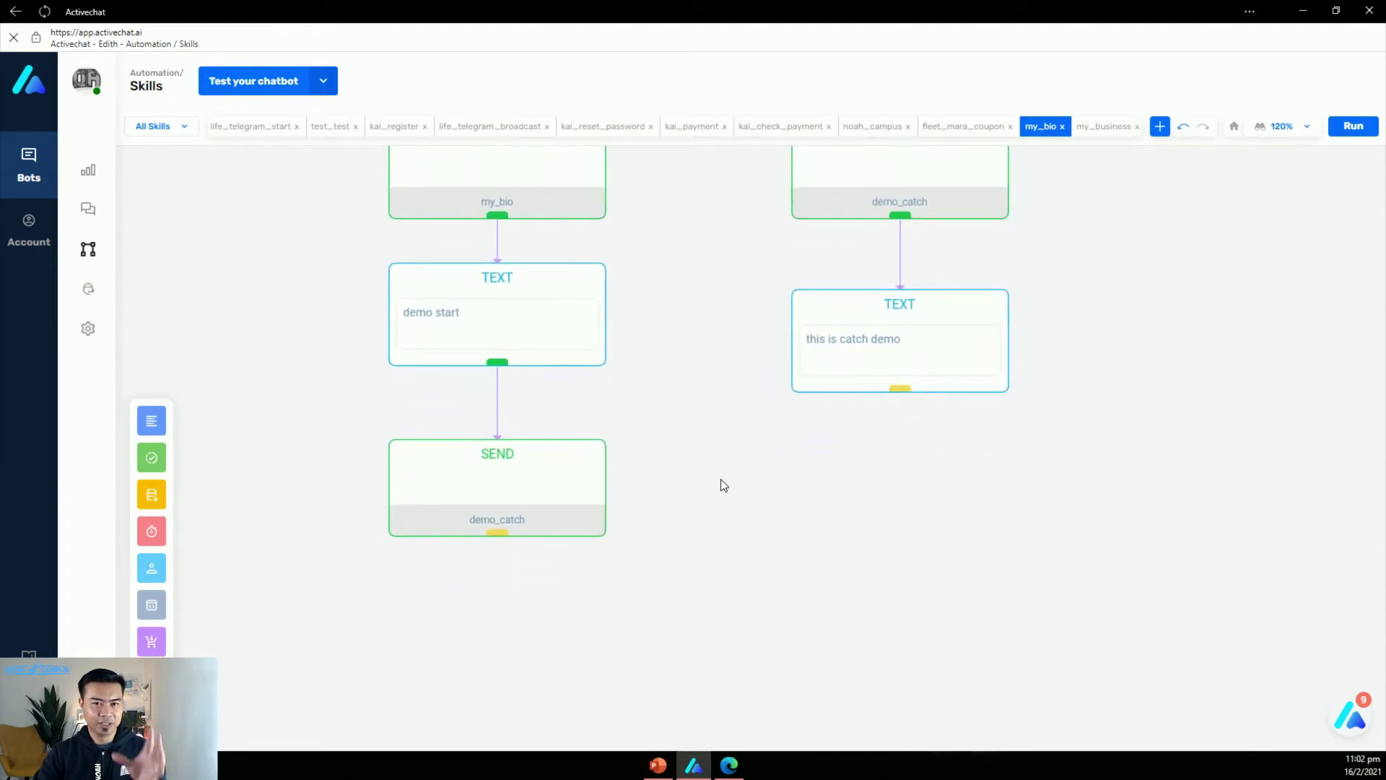
pyautogui.moveTo(734, 536); pyautogui.dragTo(752, 485)
pyautogui.moveTo(717, 366); pyautogui.dragTo(710, 421)
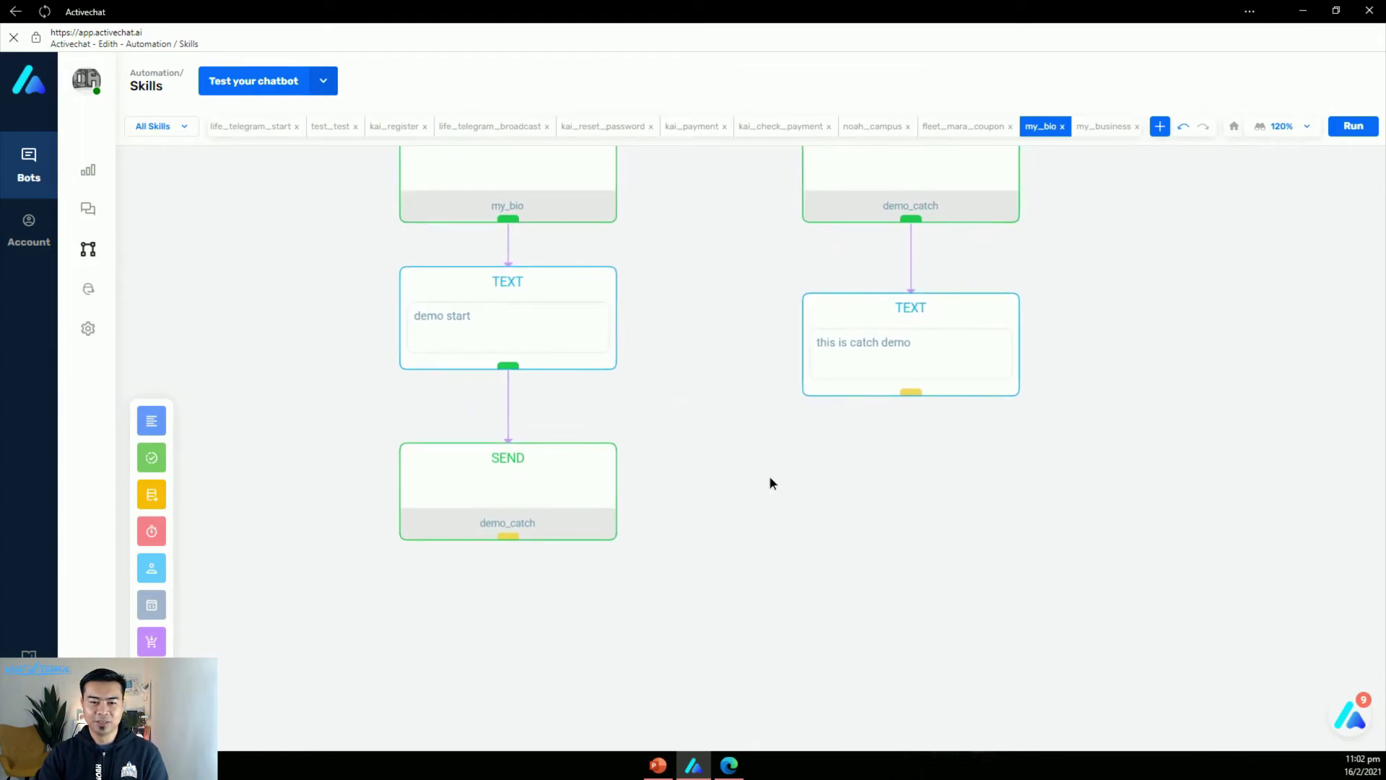
pyautogui.moveTo(770, 482); pyautogui.dragTo(799, 409)
pyautogui.moveTo(597, 441); pyautogui.dragTo(592, 521)
pyautogui.moveTo(626, 564)
pyautogui.moveTo(767, 582)
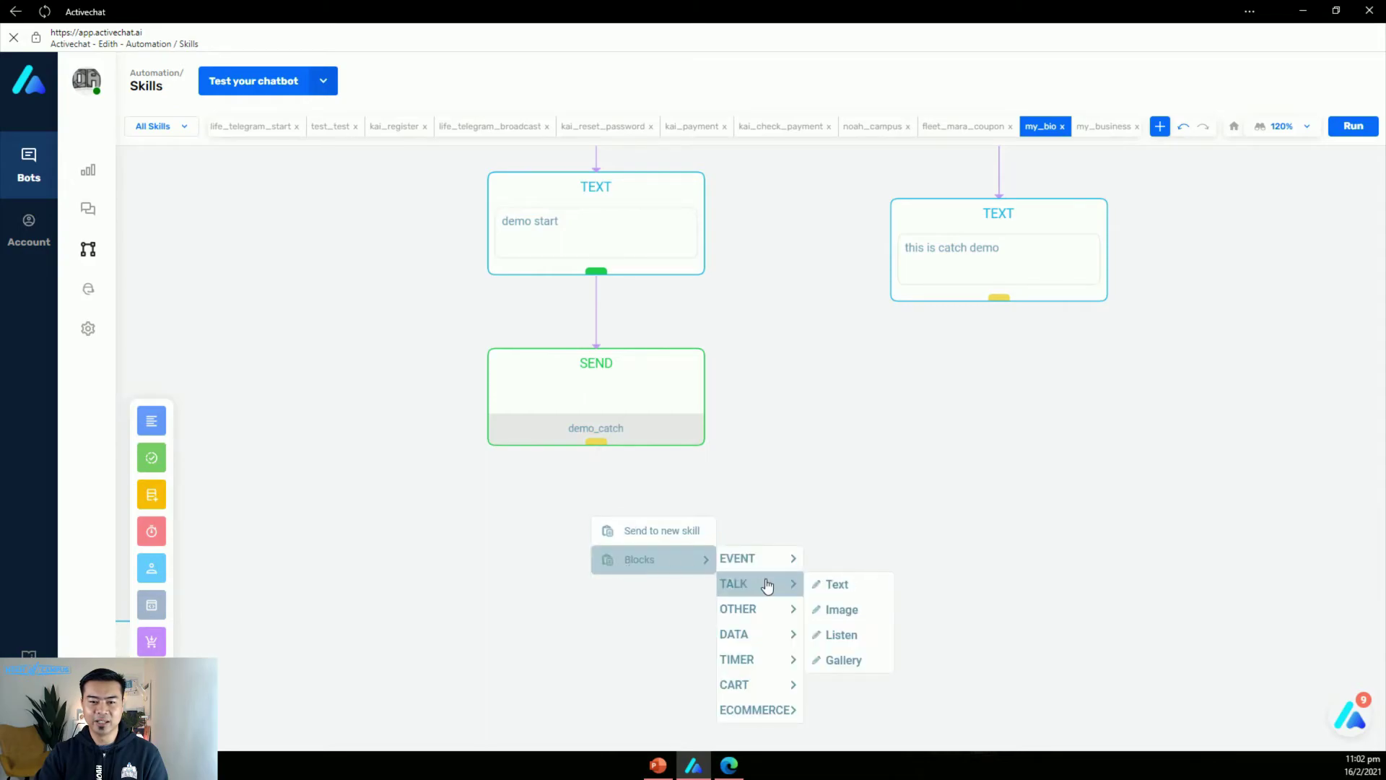
pyautogui.click(829, 591)
pyautogui.moveTo(694, 581); pyautogui.dragTo(582, 538)
pyautogui.click(604, 544)
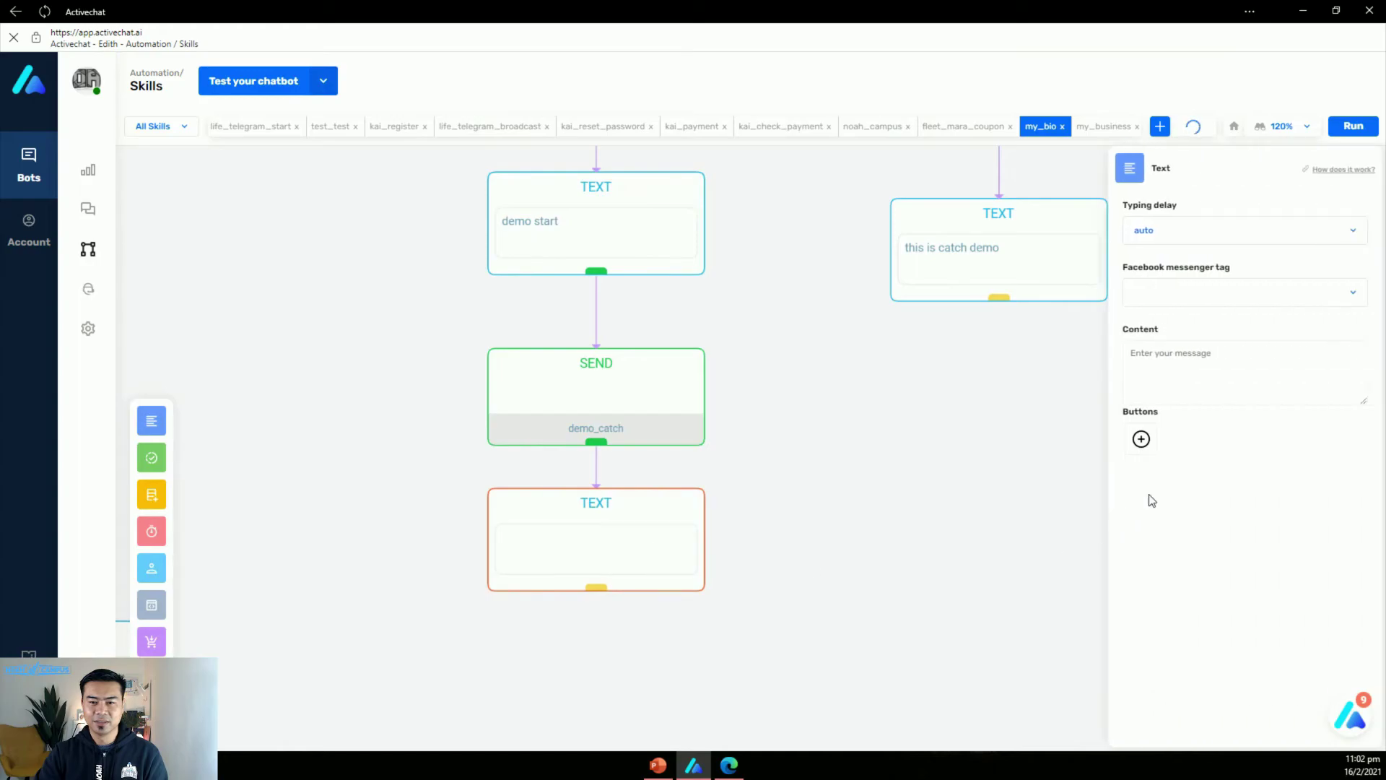
# Set the new Text block's content to "this is a demo on parallel flow", correcting its spelling and grammar.
pyautogui.click(1232, 364)
pyautogui.write('this is')
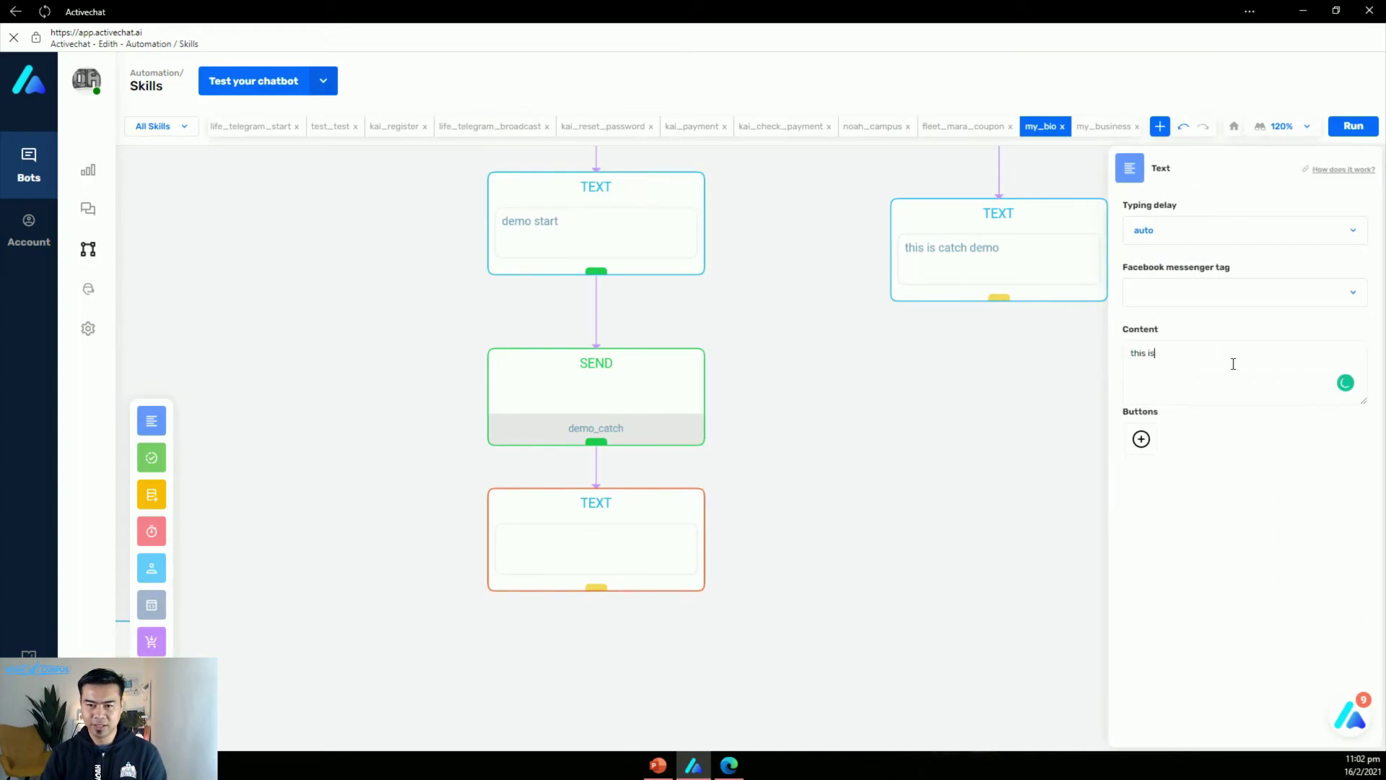
pyautogui.write(' demo on pararell flow')
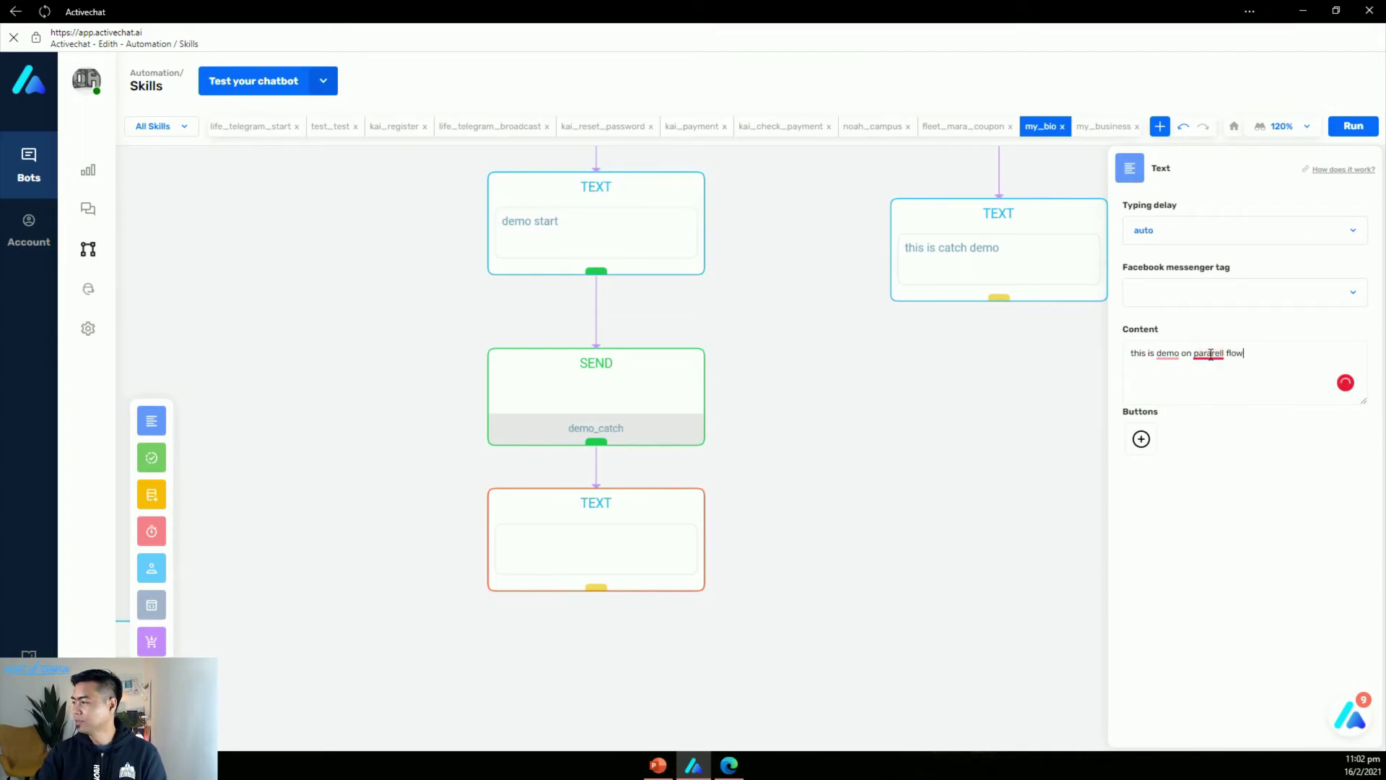
pyautogui.rightClick(1210, 353)
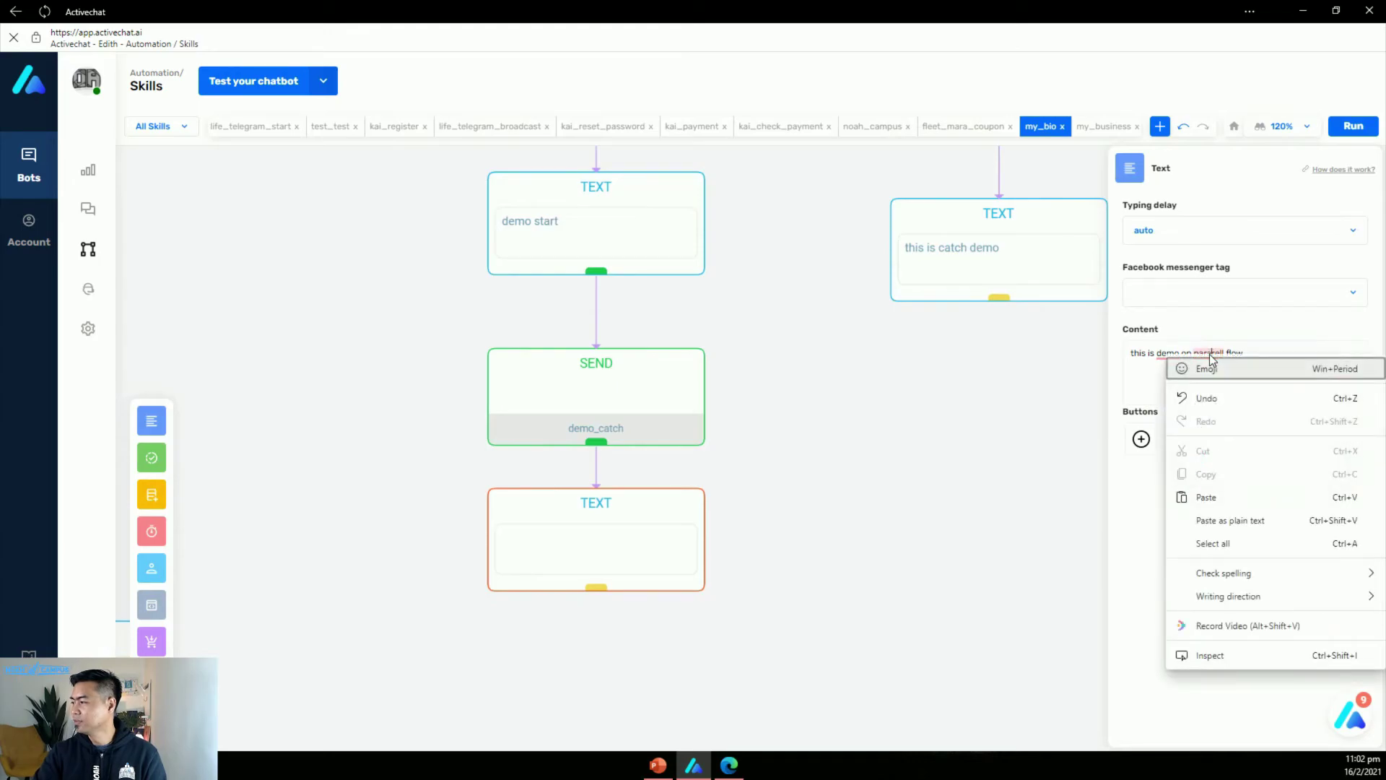
pyautogui.click(1150, 489)
pyautogui.click(1216, 379)
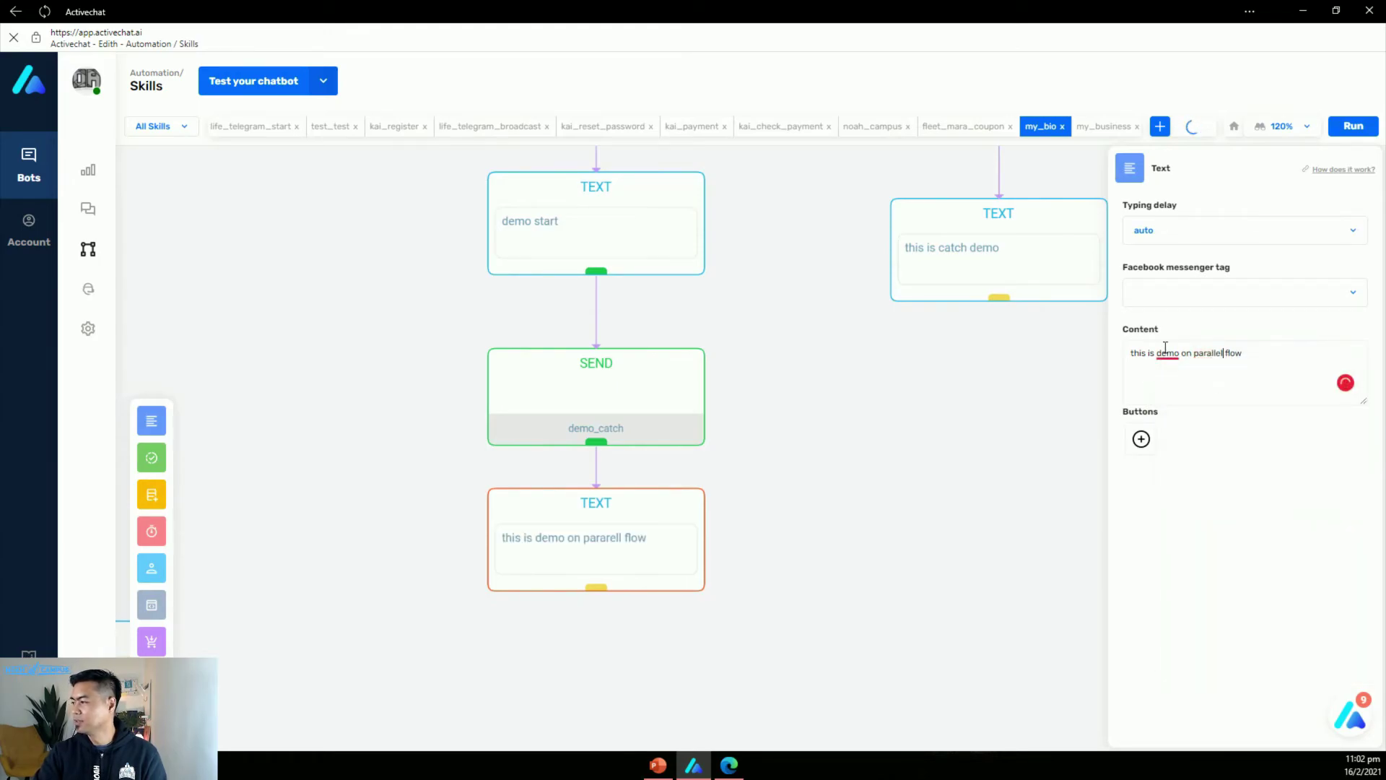
pyautogui.moveTo(1166, 353)
pyautogui.click(1182, 403)
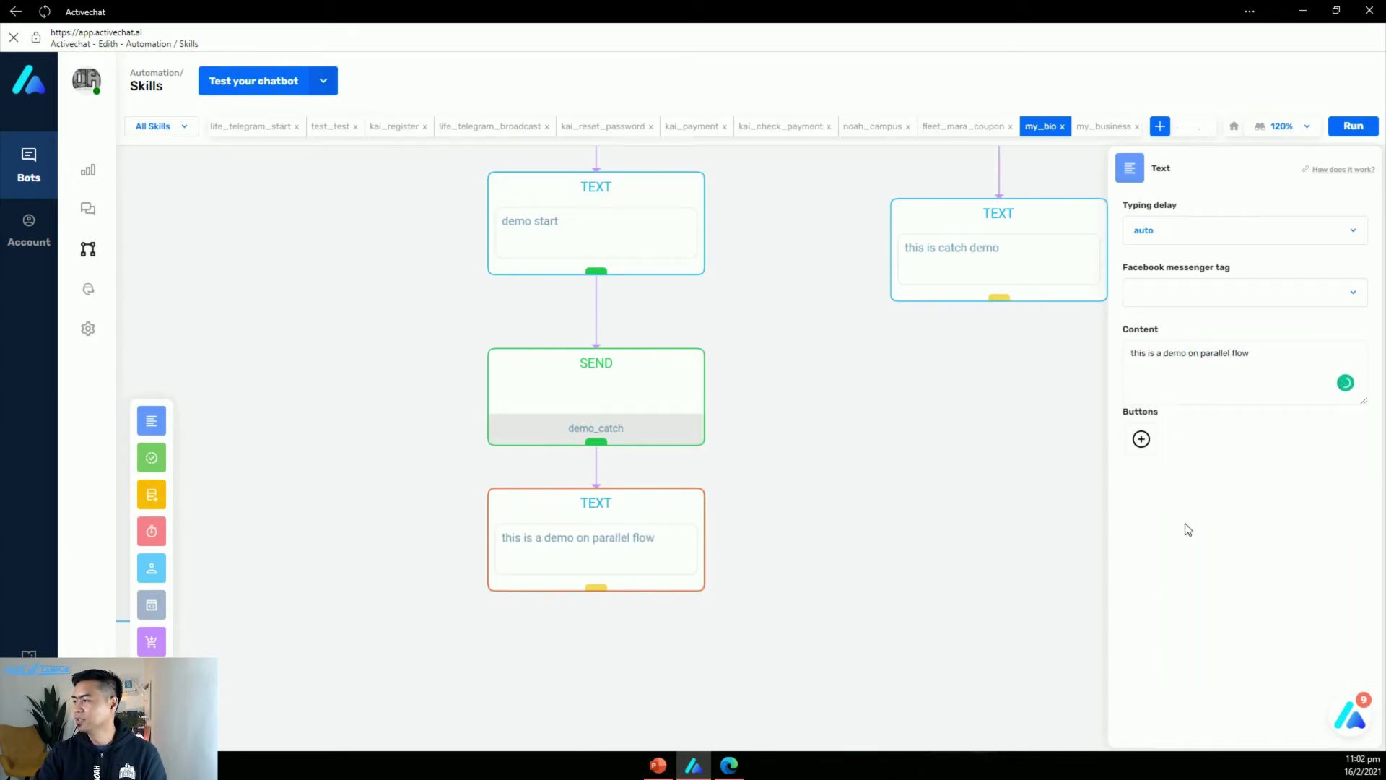
# Run the bot build again and send "/my_bio" in the Edith chat in Edge to test the parallel flow.
pyautogui.moveTo(816, 329); pyautogui.dragTo(750, 433)
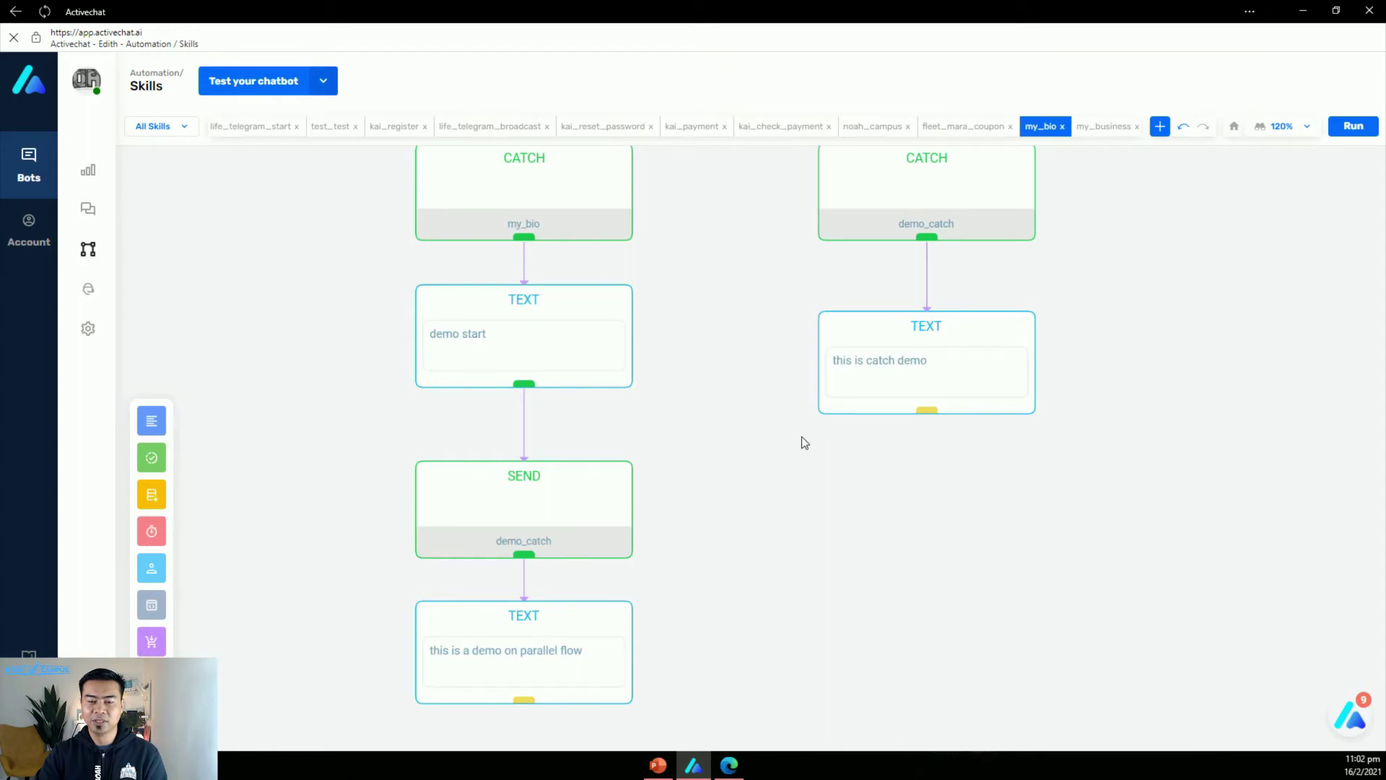
pyautogui.click(1336, 136)
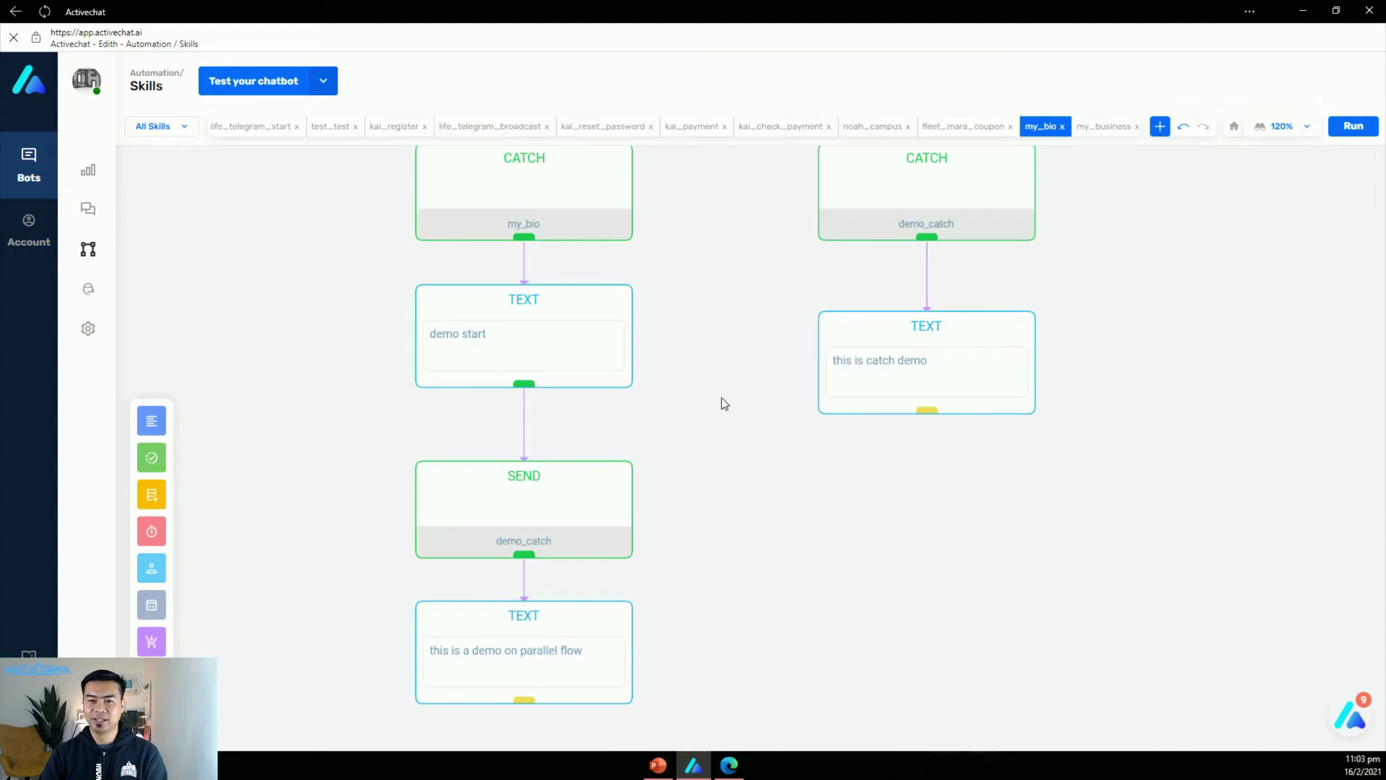
pyautogui.click(730, 765)
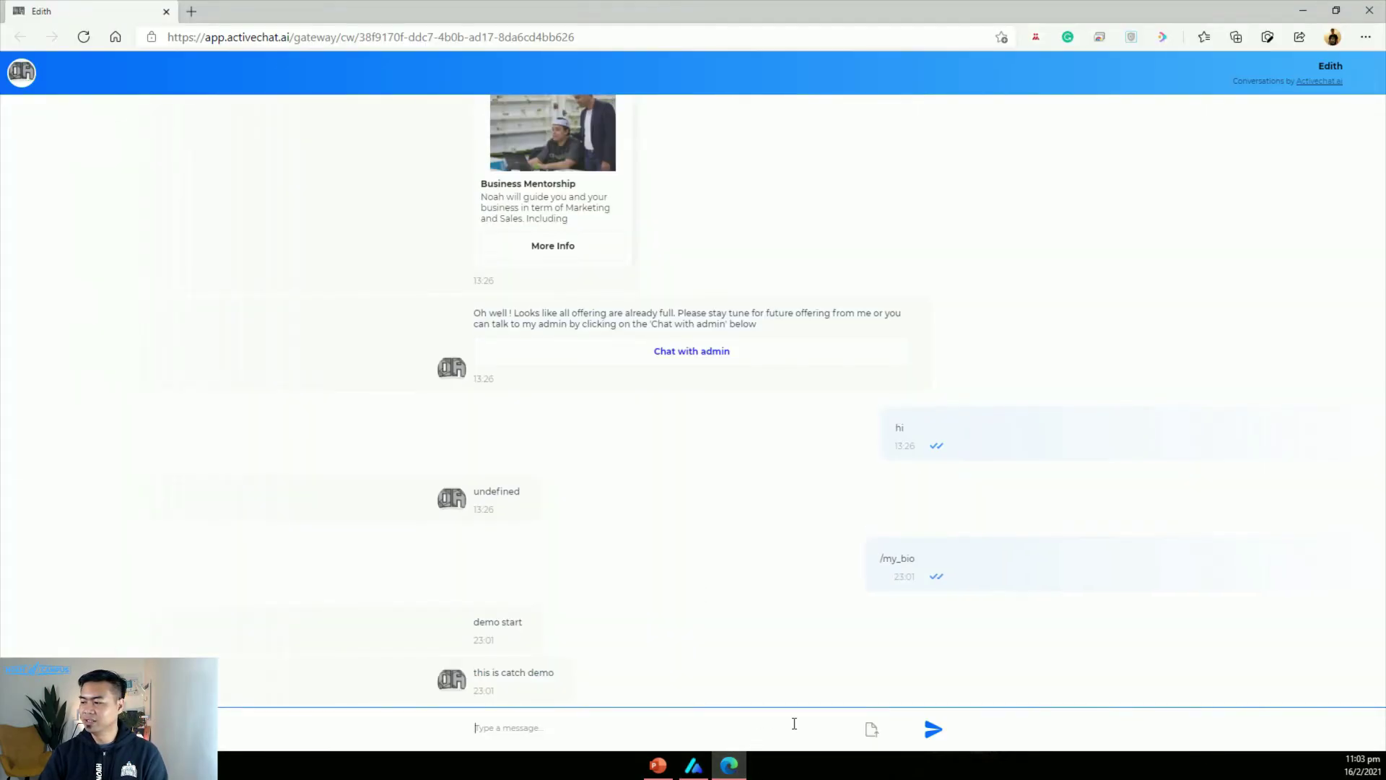
pyautogui.write('/my')
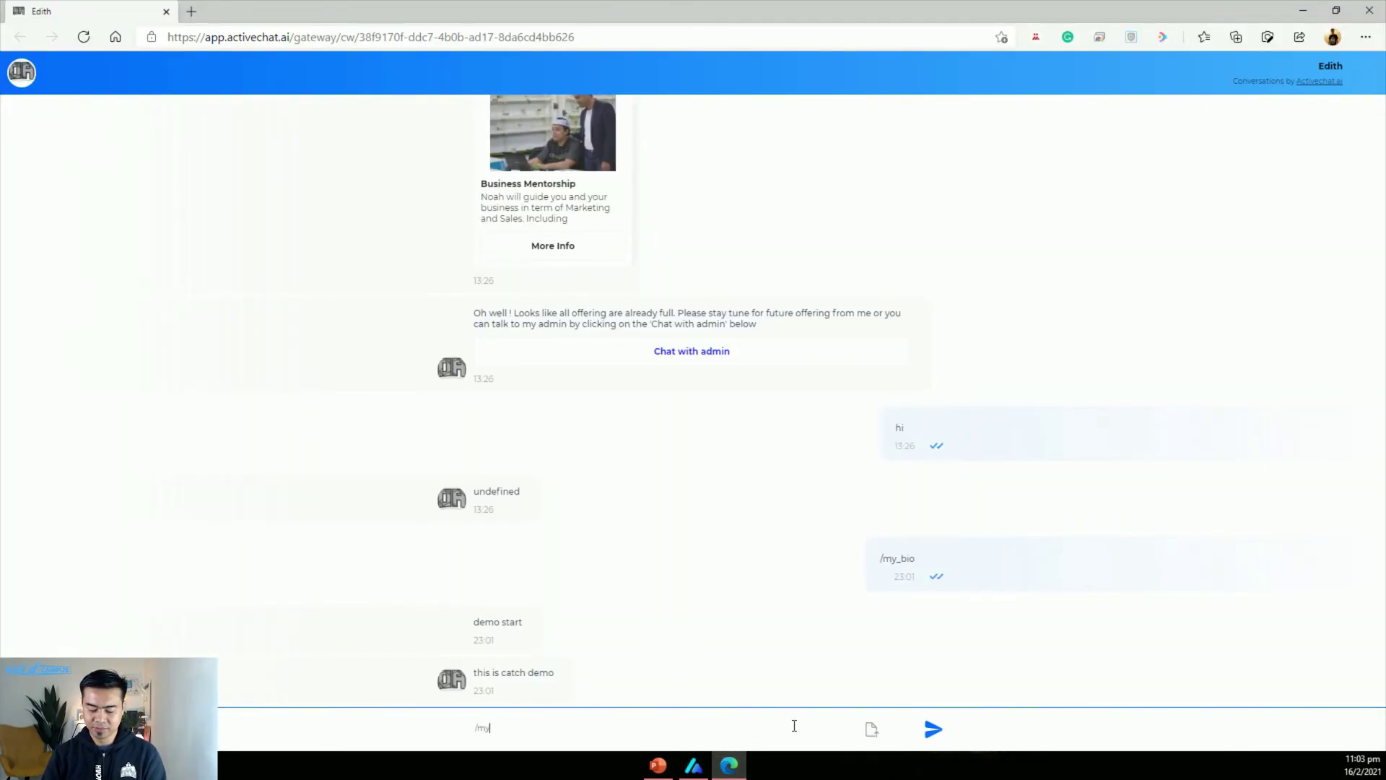
pyautogui.write('_bio')
pyautogui.press('Return')
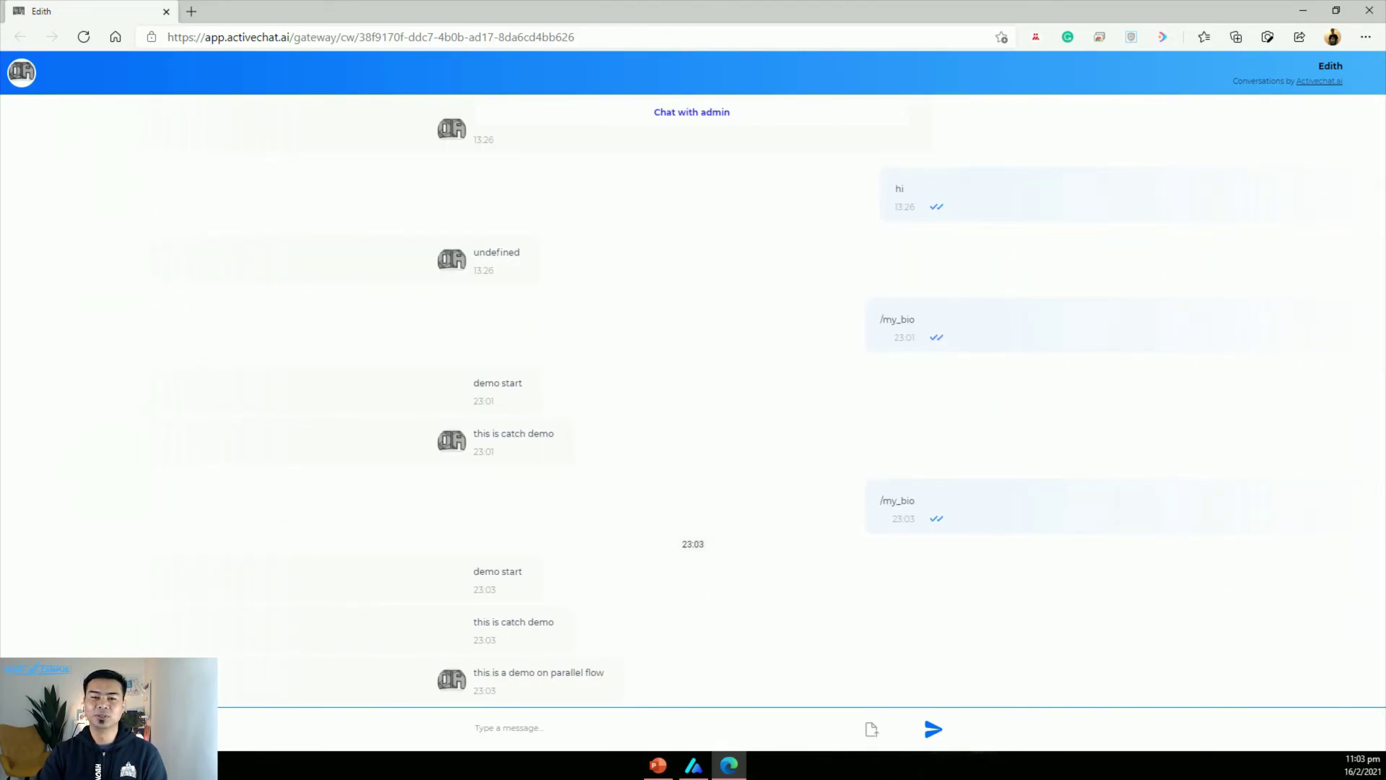
# Return to the Activechat skill editor and compare the my_bio and demo_catch flows with the replies in the Edith chat in Edge.
pyautogui.click(693, 765)
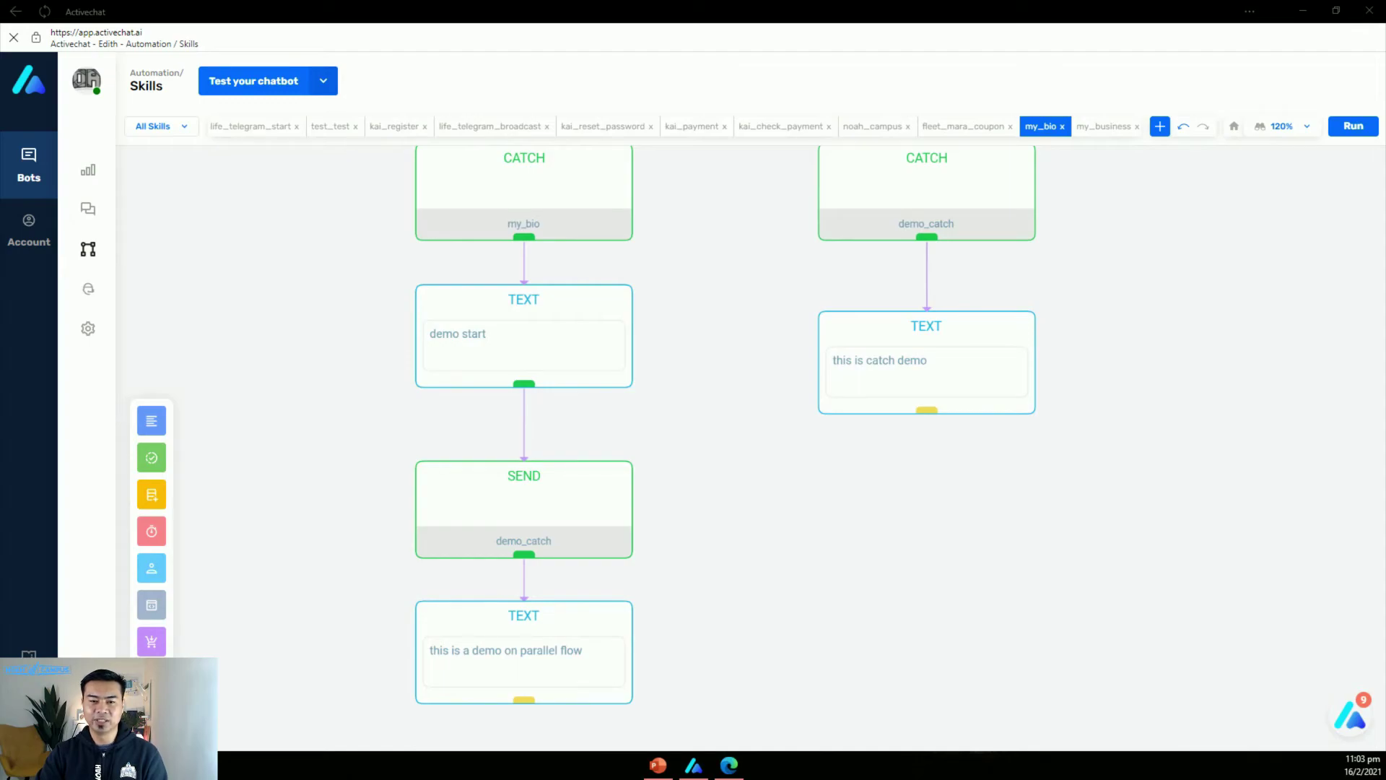
pyautogui.moveTo(784, 525); pyautogui.dragTo(779, 473)
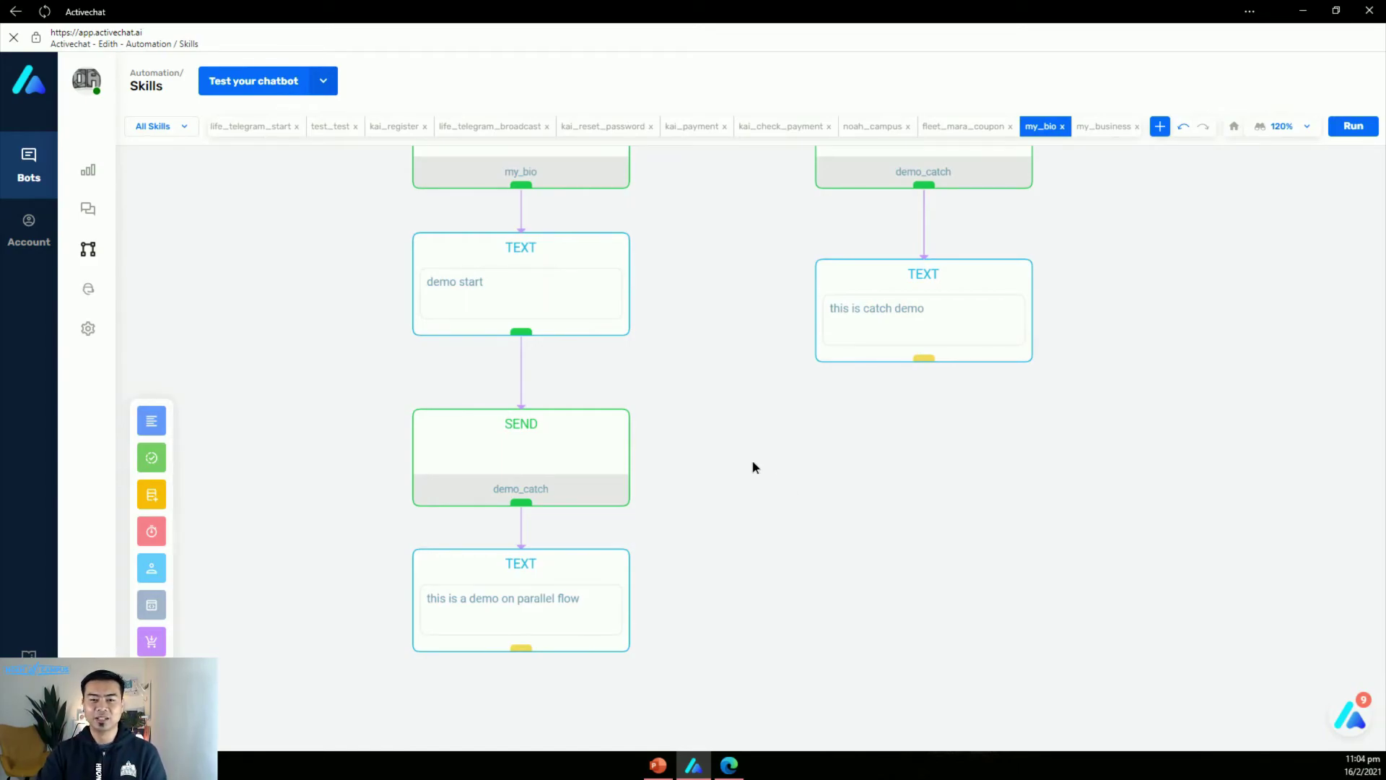
pyautogui.moveTo(752, 463); pyautogui.dragTo(716, 497)
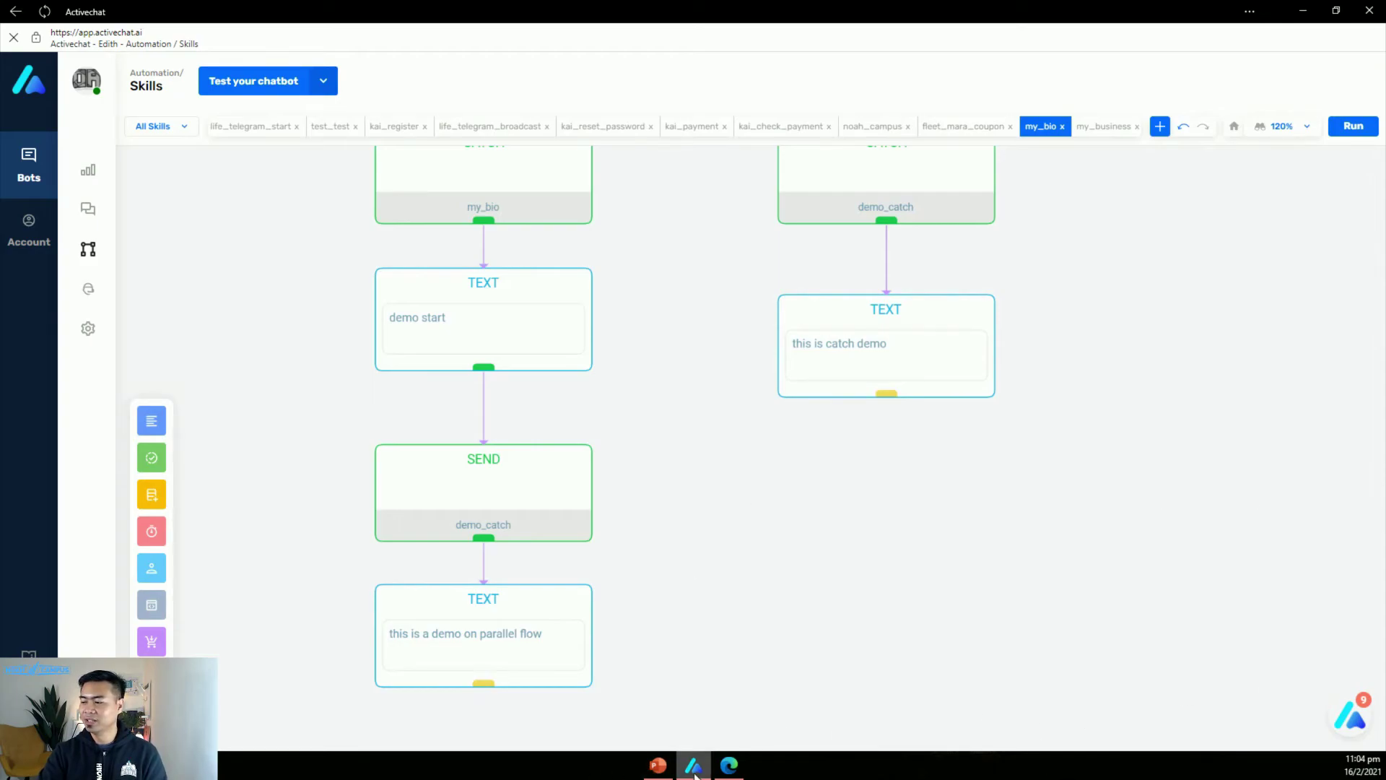
pyautogui.click(729, 765)
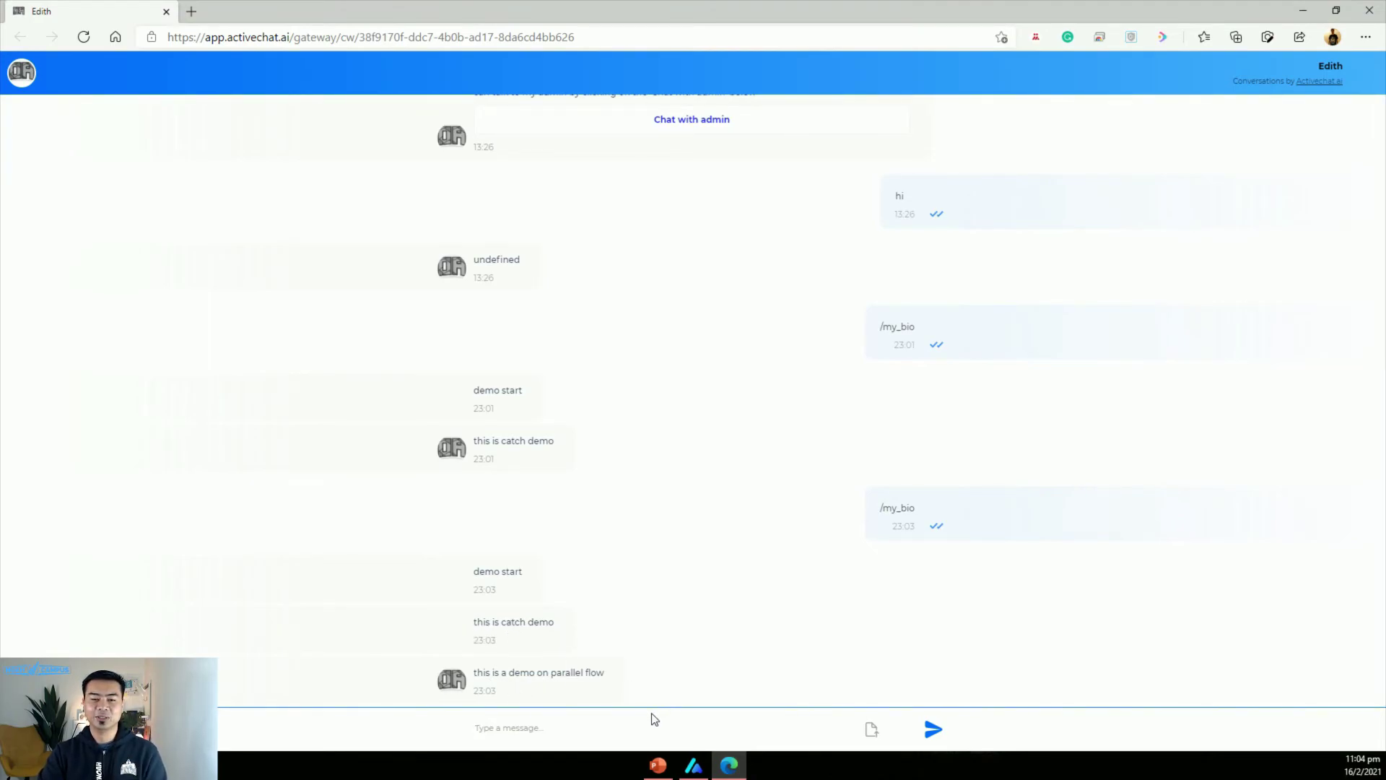
pyautogui.click(693, 767)
pyautogui.moveTo(677, 420); pyautogui.dragTo(736, 392)
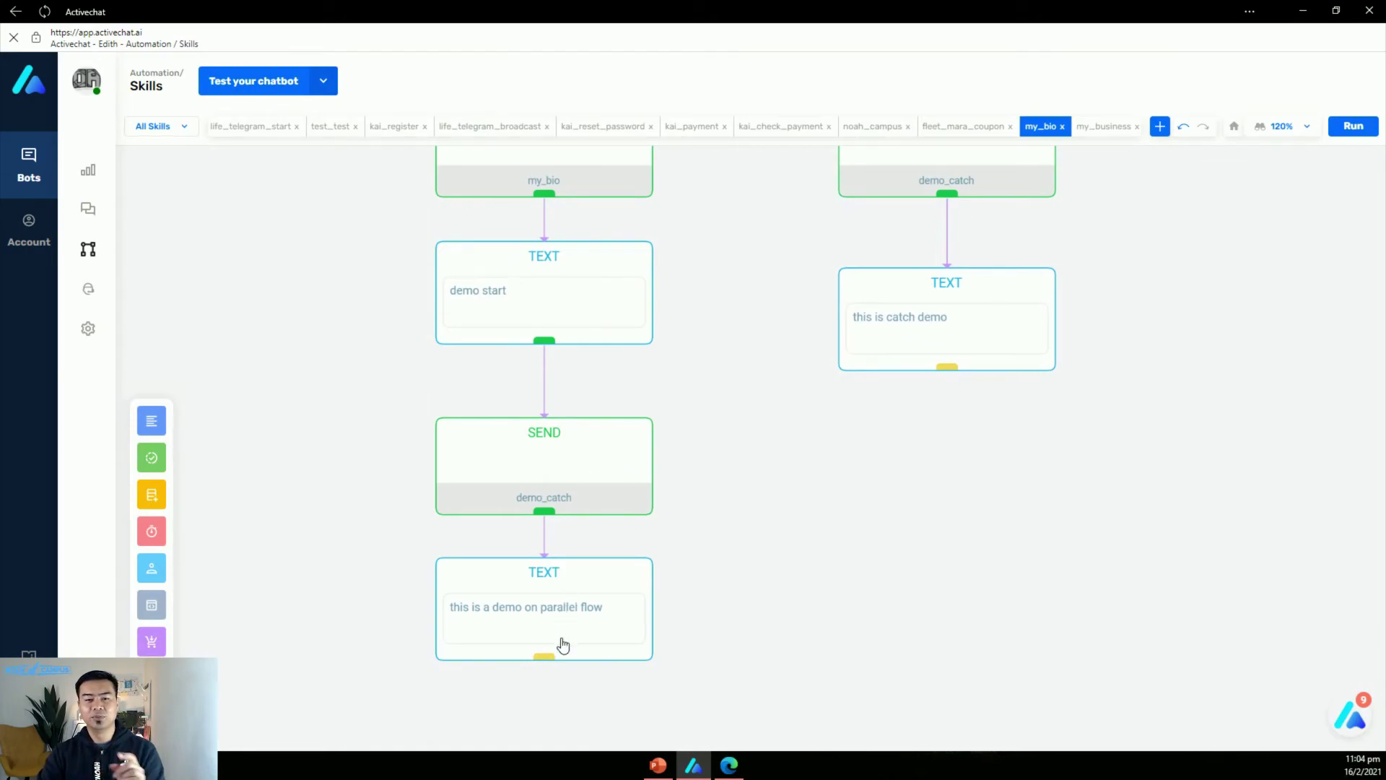
# Duplicate the demo_catch Catch block and place the copy beside the original at the same height.
pyautogui.moveTo(755, 377); pyautogui.dragTo(442, 466)
pyautogui.rightClick(659, 239)
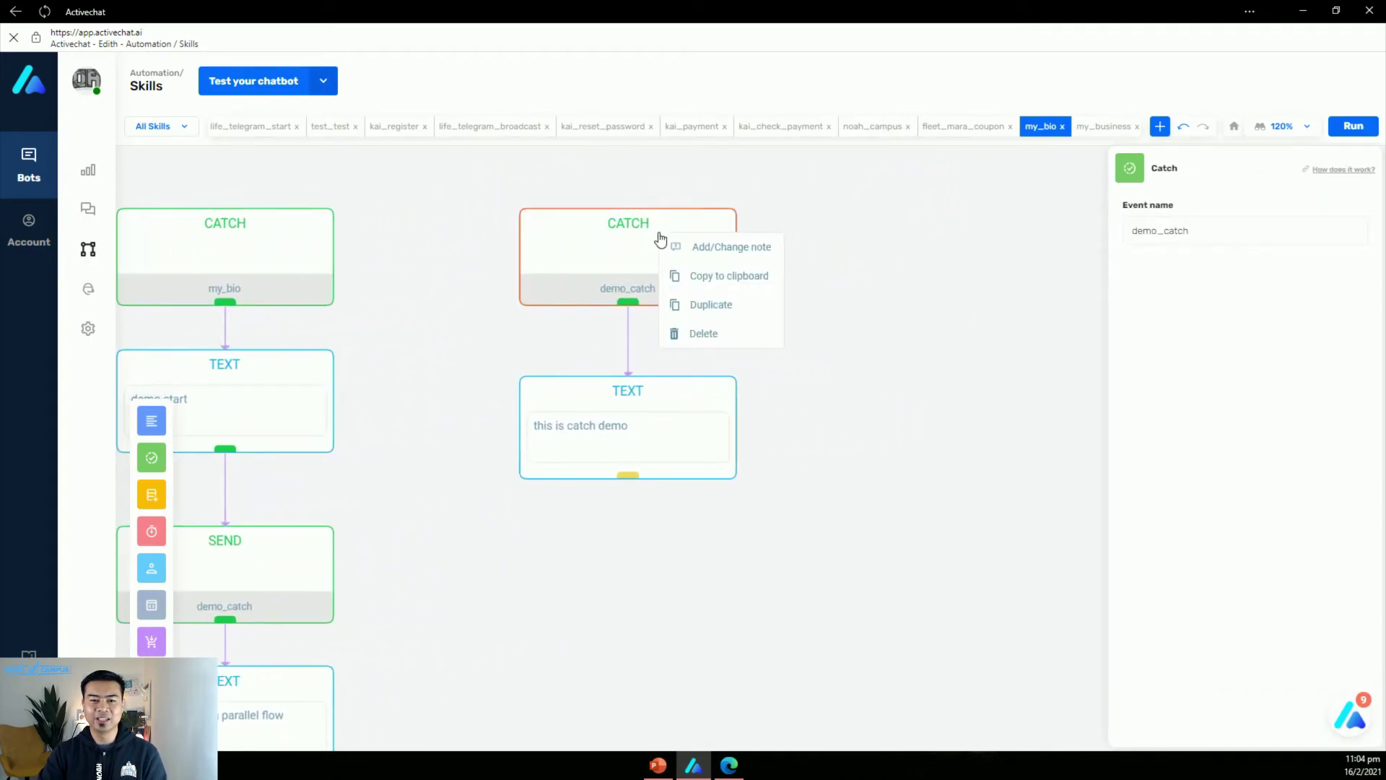
pyautogui.click(747, 324)
pyautogui.moveTo(749, 313); pyautogui.dragTo(977, 240)
pyautogui.click(953, 238)
pyautogui.click(931, 347)
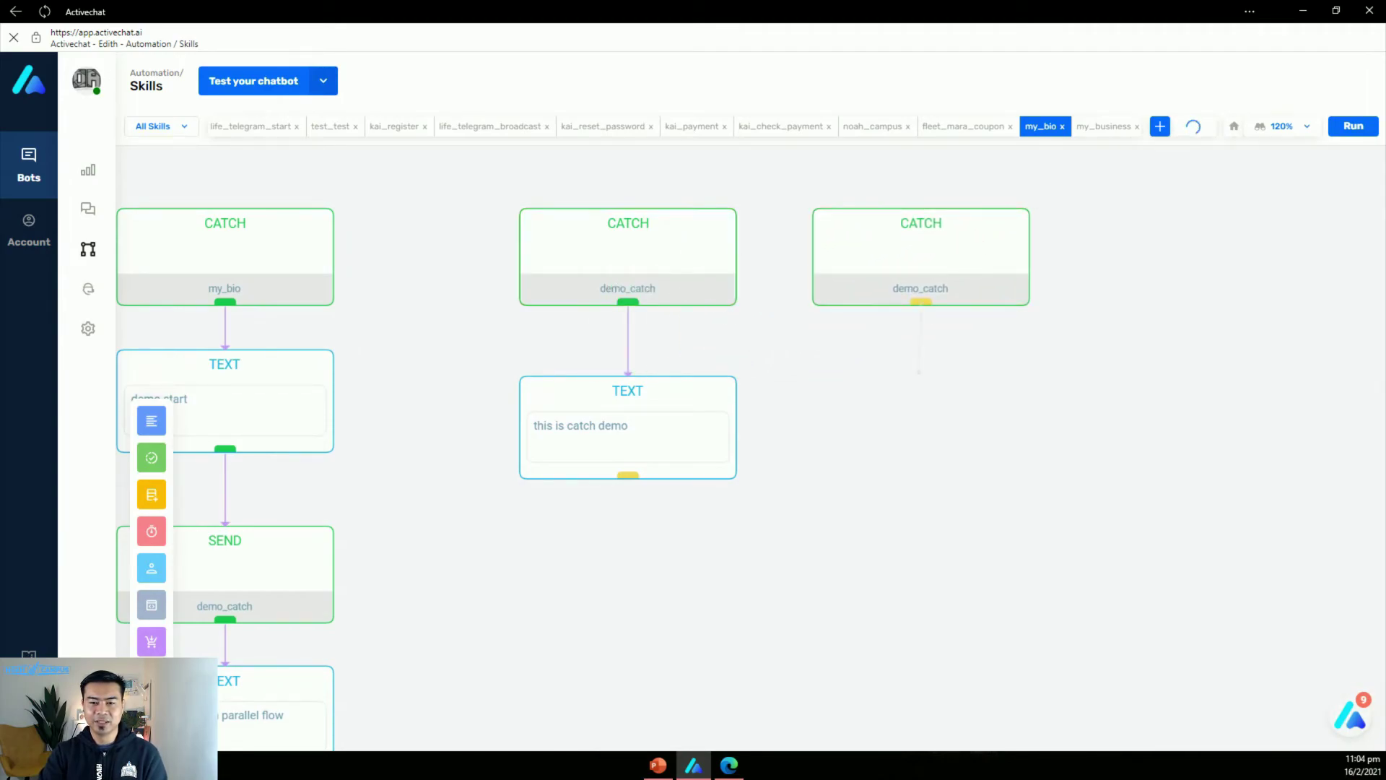
# Add a Text block below the duplicated Catch block and connect it directly to that block.
pyautogui.rightClick(911, 454)
pyautogui.moveTo(989, 439)
pyautogui.moveTo(1119, 452)
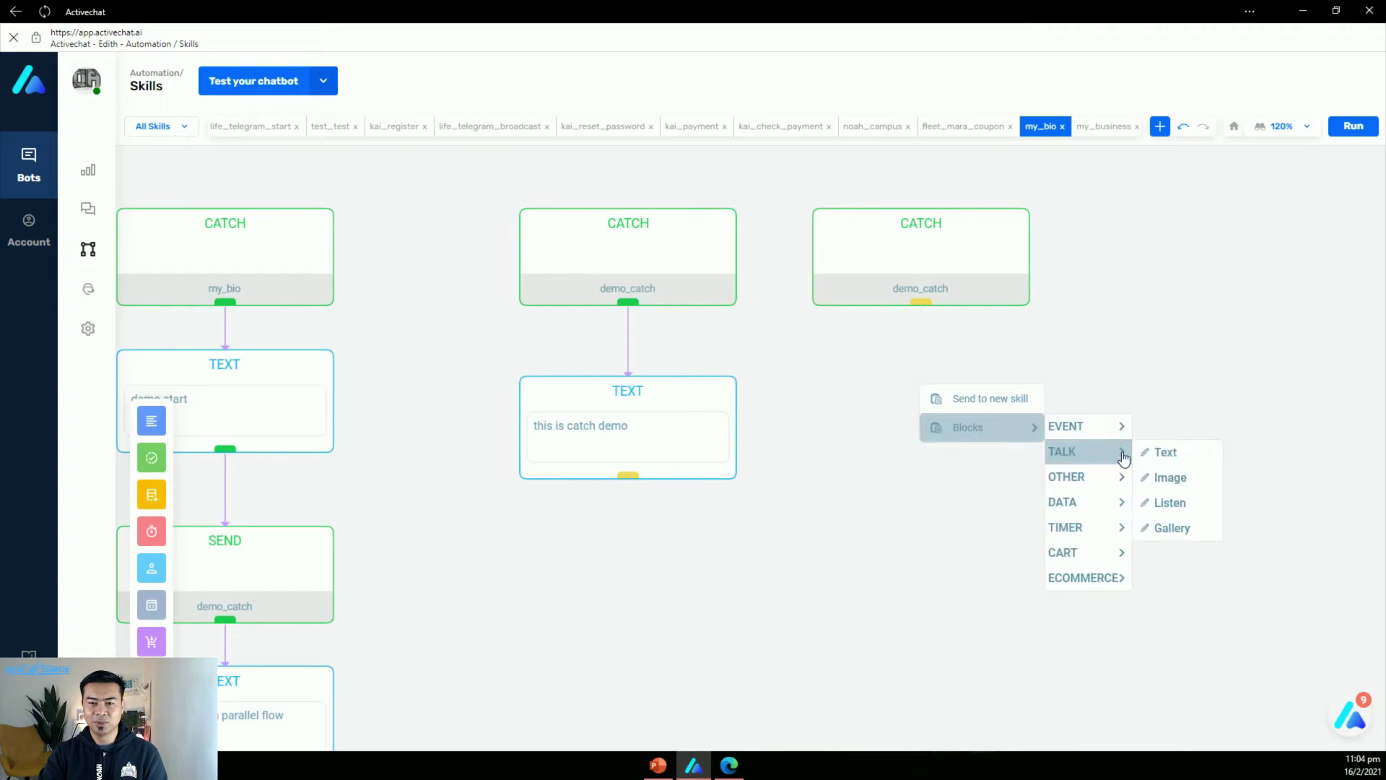
pyautogui.click(1171, 454)
pyautogui.moveTo(968, 442); pyautogui.dragTo(858, 405)
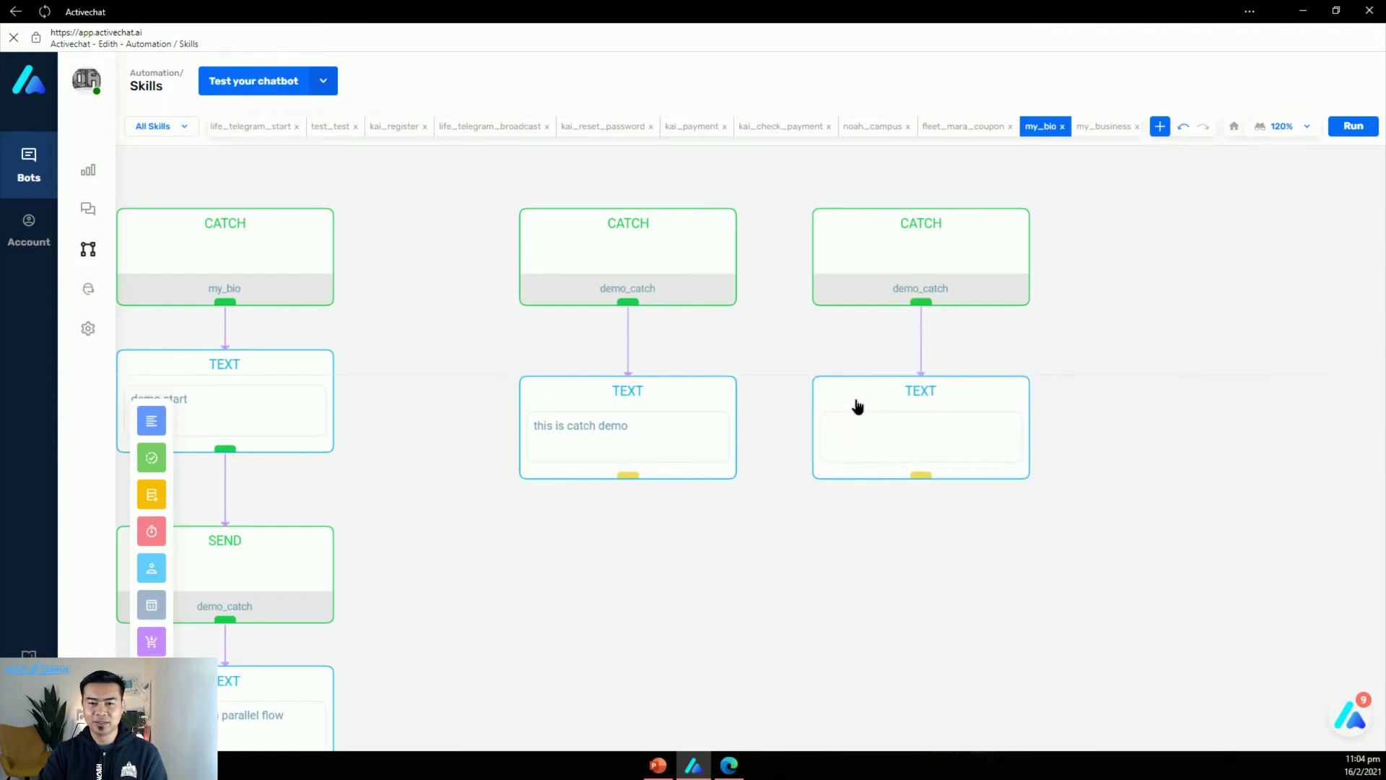
# Copy the message from the original demo_catch Text block into the new Text block and extend it to "this is catch demo clone".
pyautogui.click(675, 414)
pyautogui.tripleClick(1161, 353)
pyautogui.rightClick(1163, 356)
pyautogui.click(1134, 421)
pyautogui.click(992, 443)
pyautogui.rightClick(1213, 385)
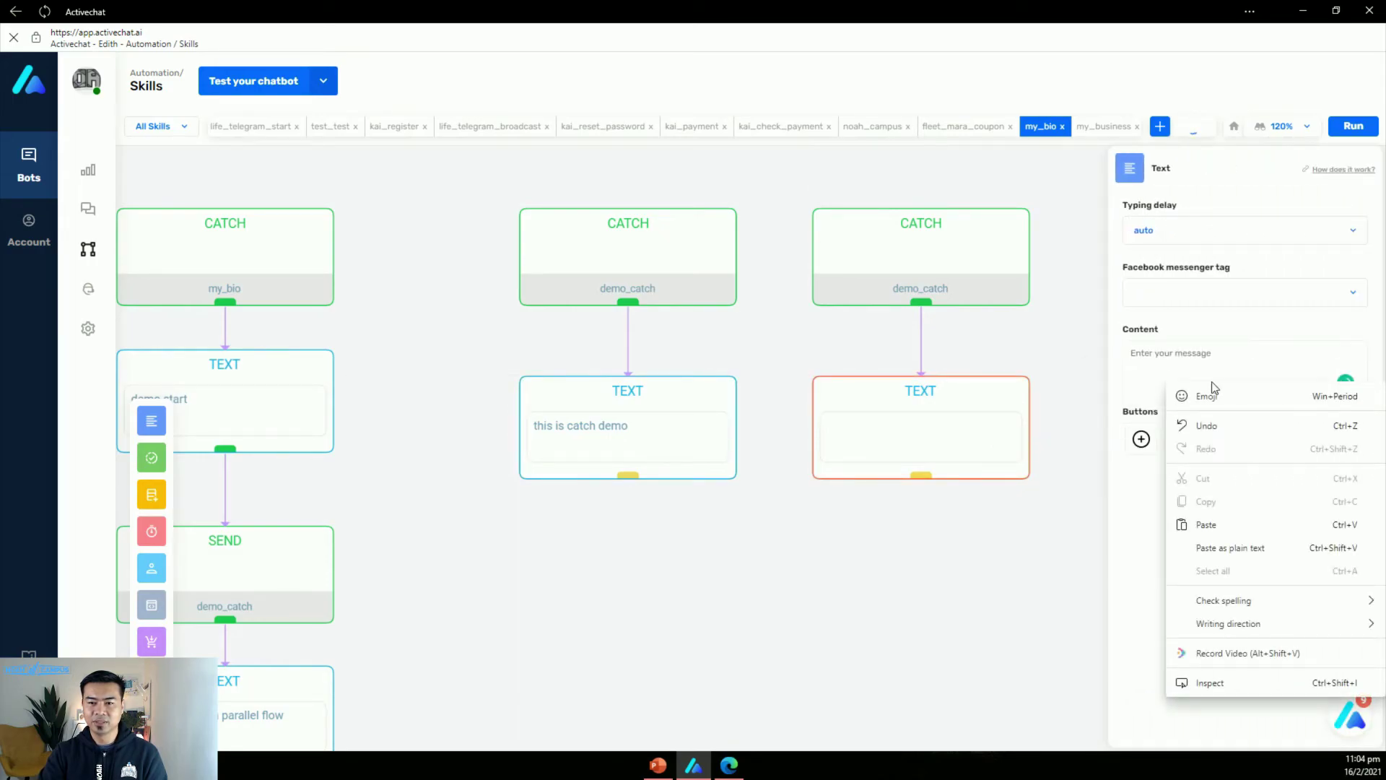
pyautogui.click(1227, 524)
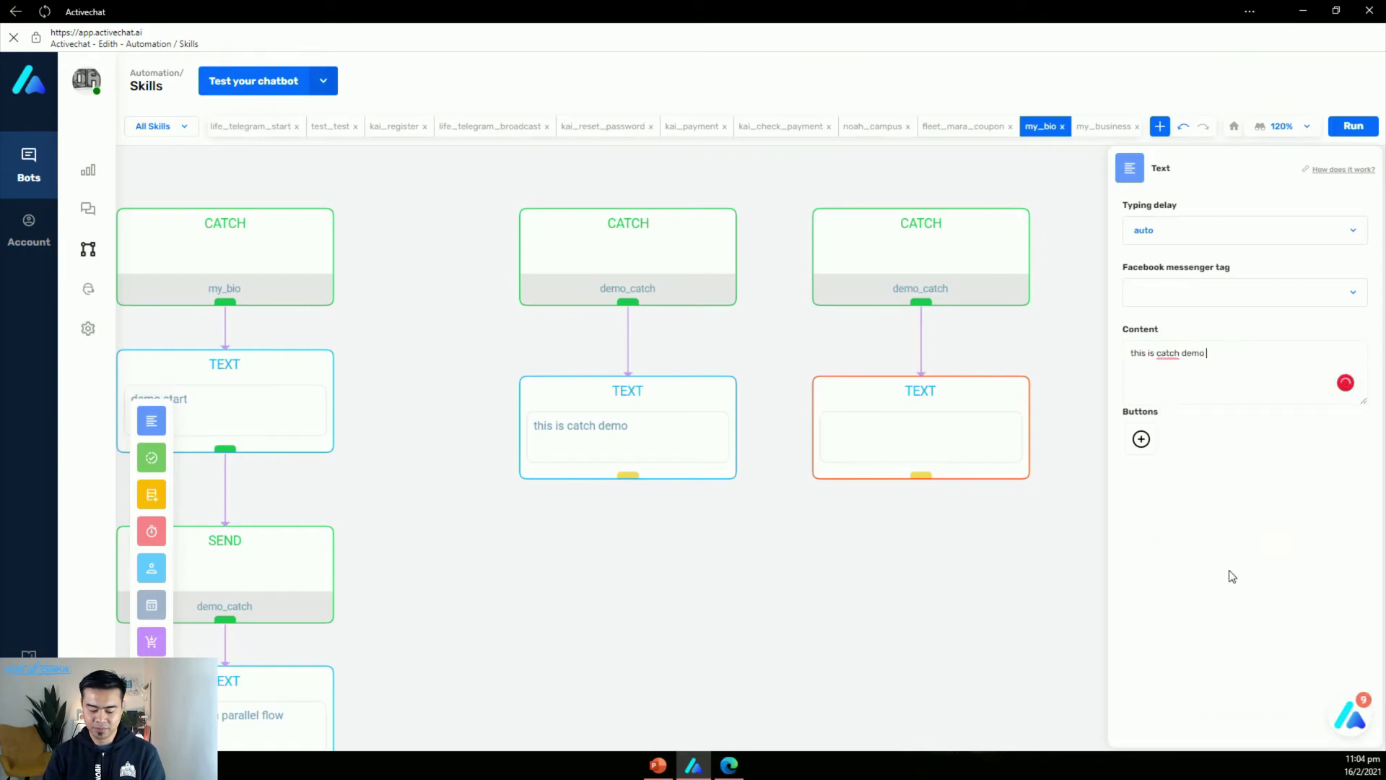
pyautogui.click(1028, 583)
# Check the event names on the Send block and on both demo_catch Catch blocks.
pyautogui.moveTo(341, 593); pyautogui.dragTo(681, 514)
pyautogui.click(550, 511)
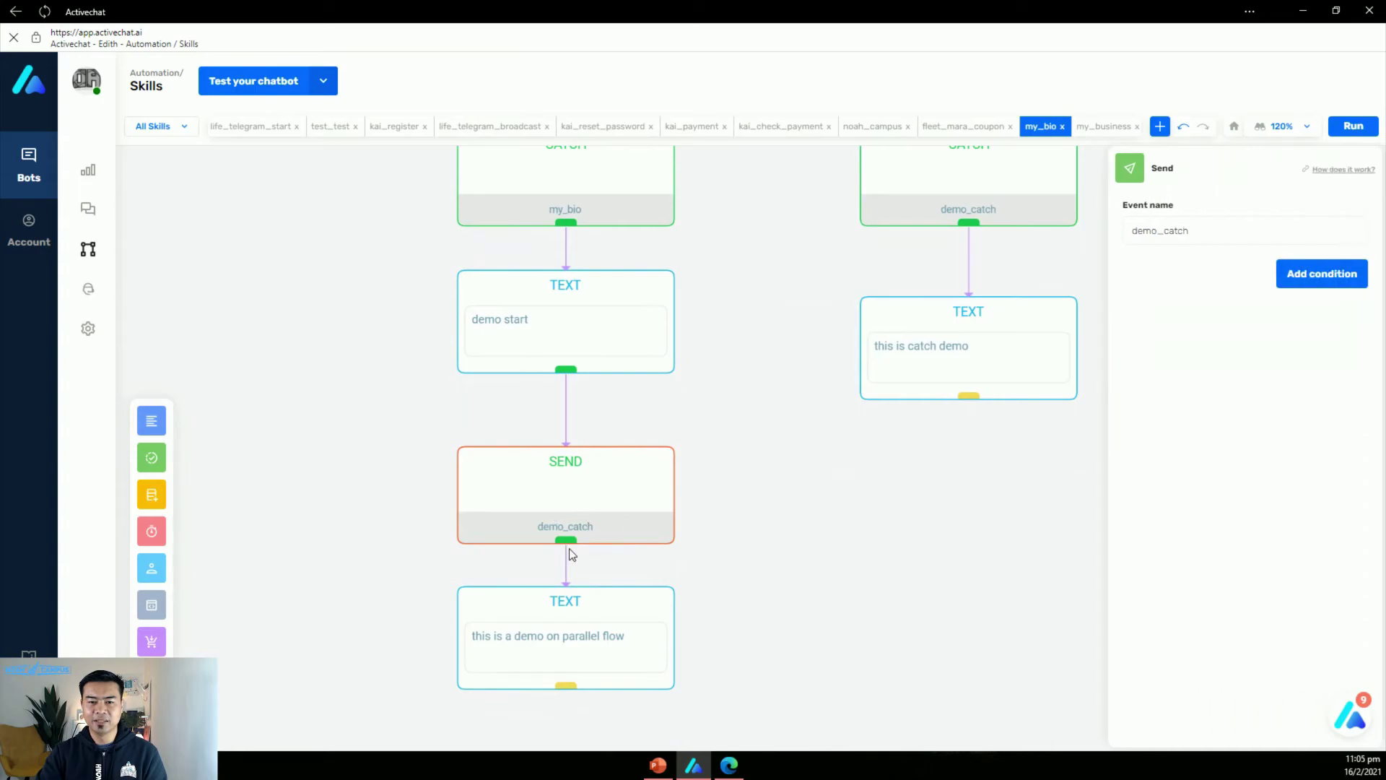
pyautogui.moveTo(943, 512); pyautogui.dragTo(723, 587)
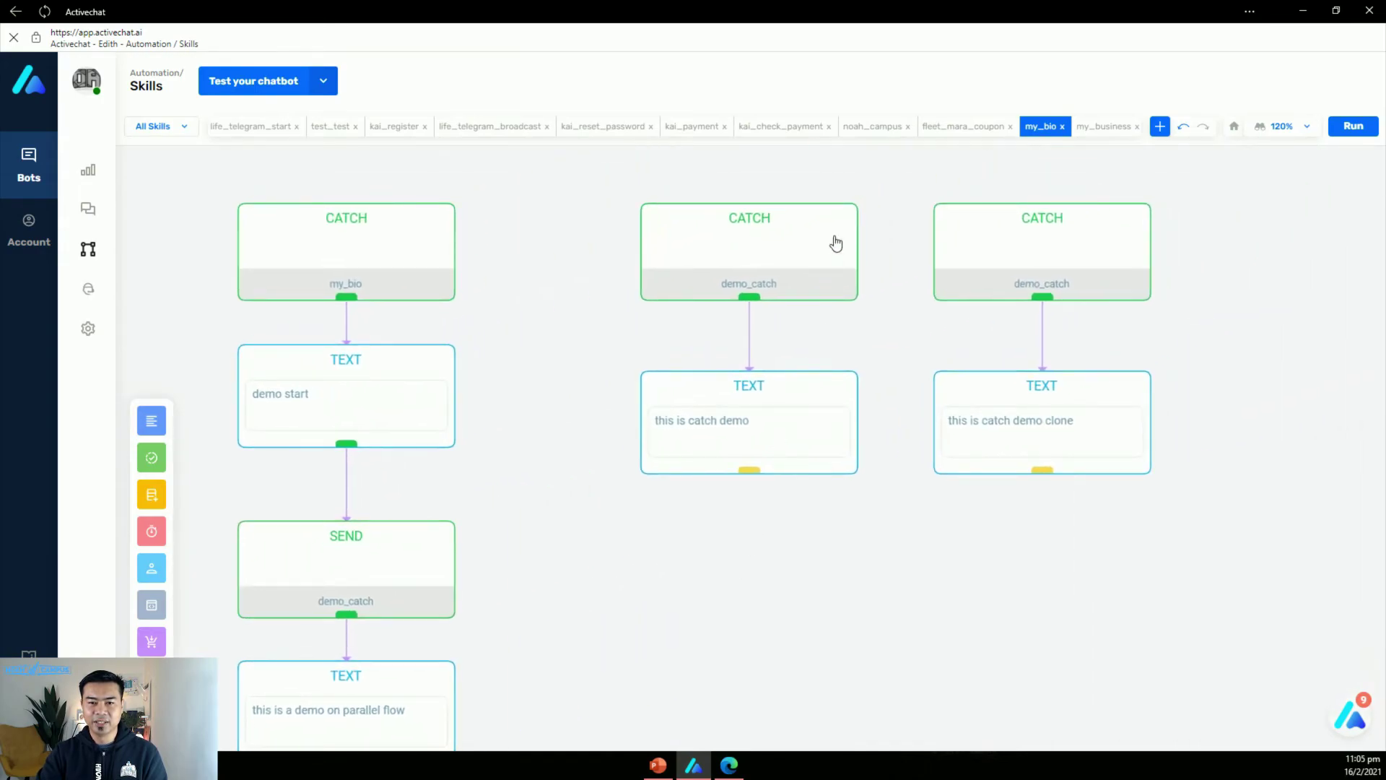
pyautogui.click(802, 244)
pyautogui.click(1012, 262)
pyautogui.click(650, 557)
pyautogui.moveTo(649, 557); pyautogui.dragTo(712, 513)
# Run the bot build with the duplicated catch flow and send "/my_bio" in the Edith chat in Edge.
pyautogui.click(1350, 129)
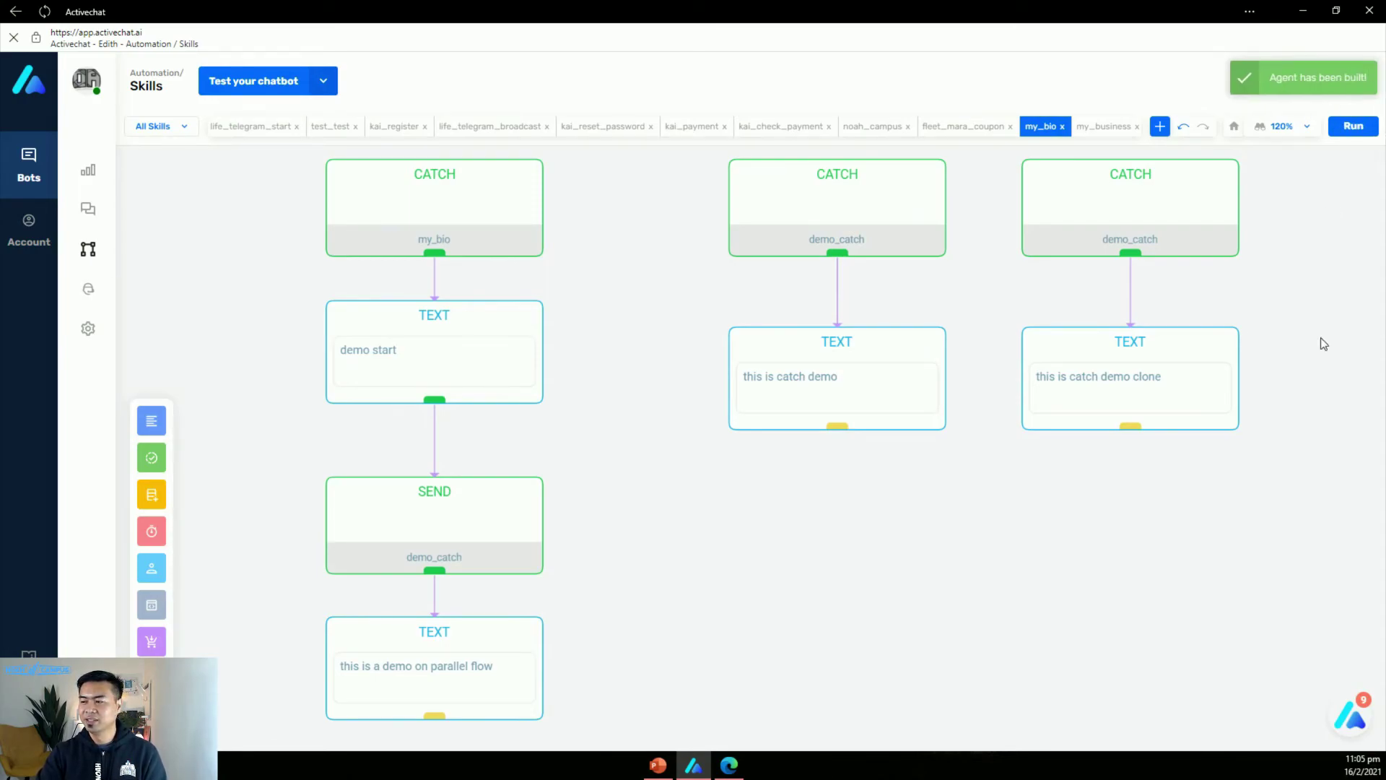
pyautogui.click(722, 765)
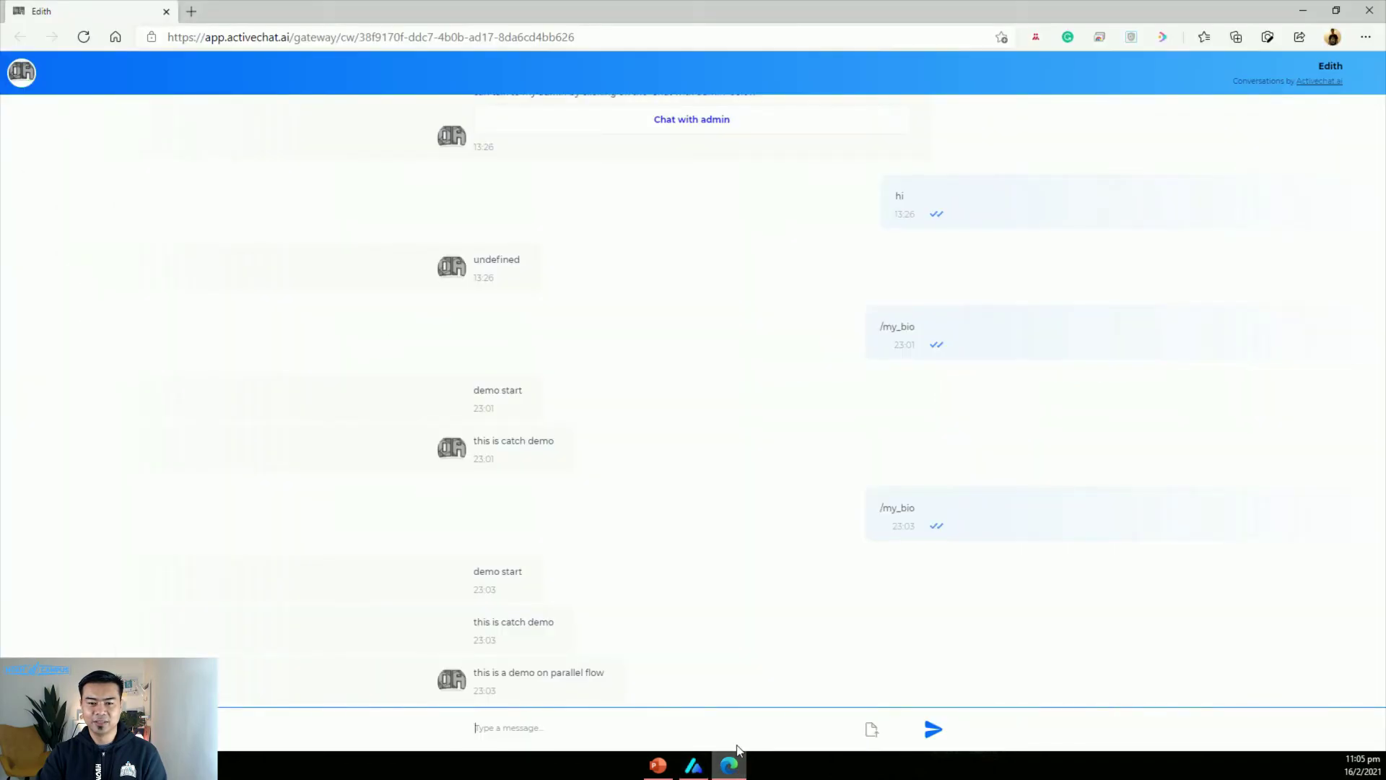
pyautogui.write('/')
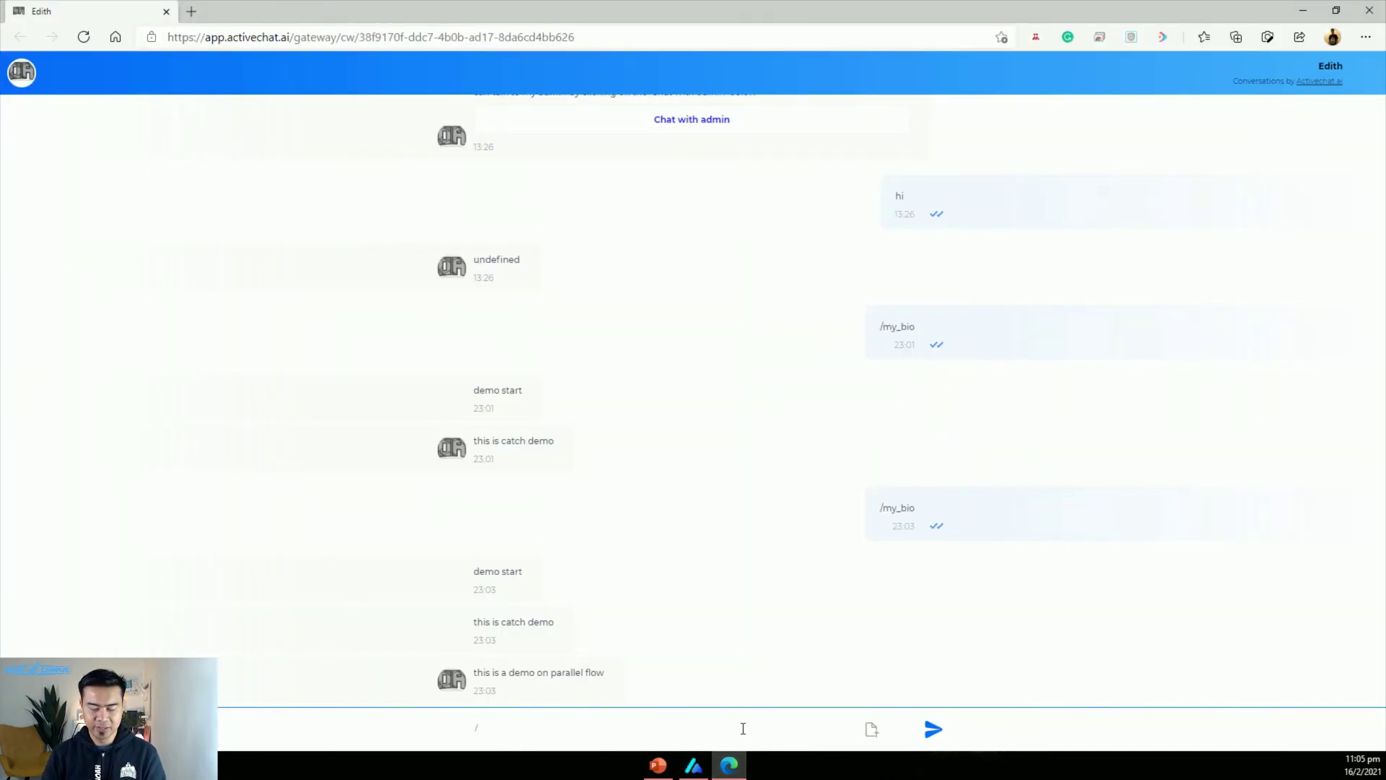
pyautogui.write('bio')
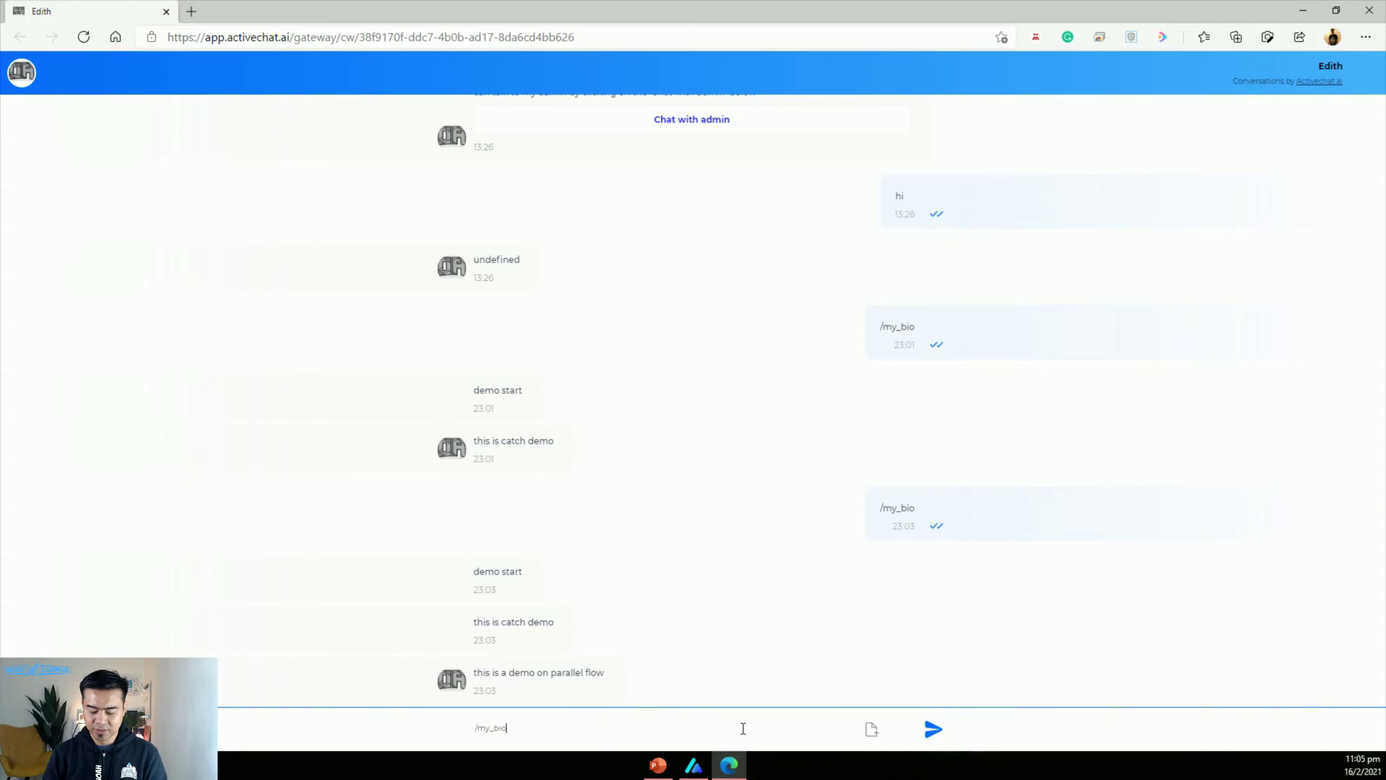
pyautogui.press('Return')
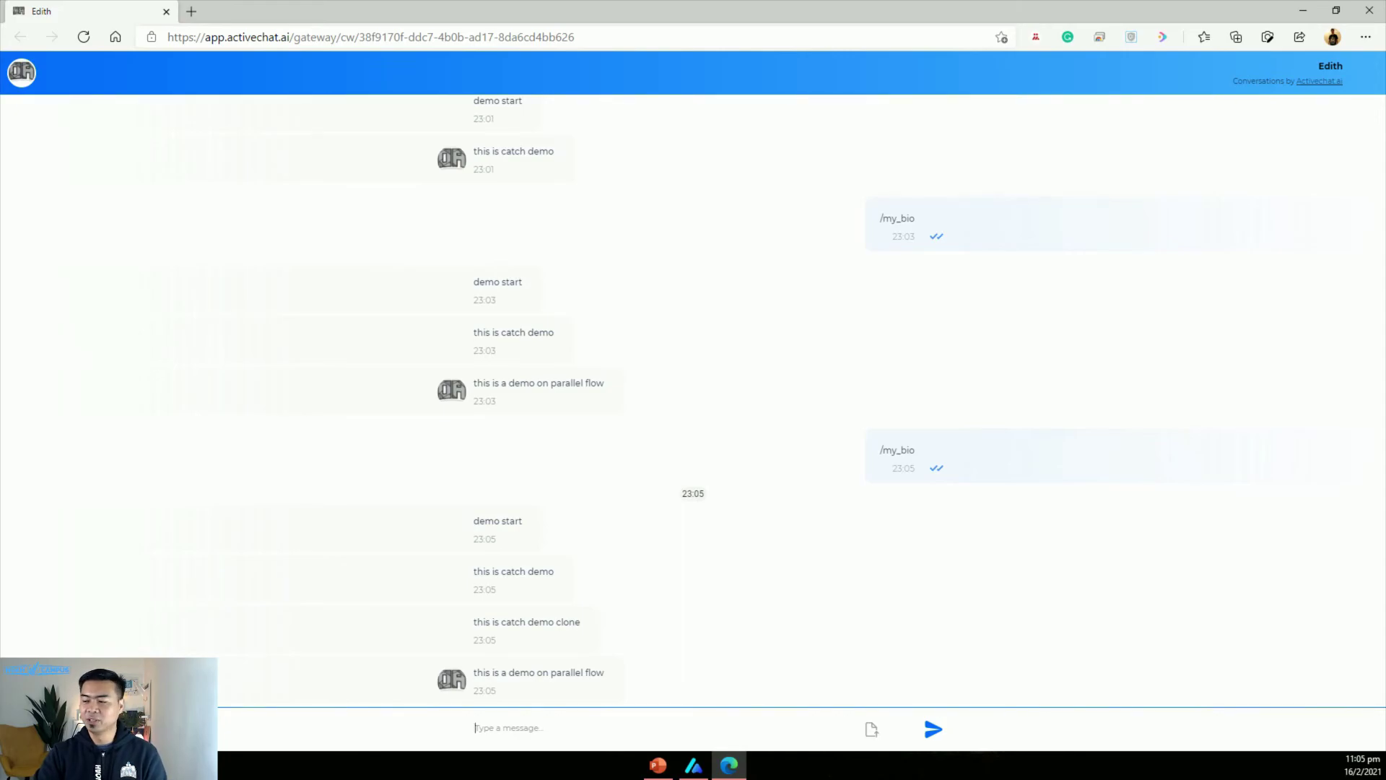
# Return to the Activechat skill editor, review the my_bio Catch block, and compare the three flows with the chat replies.
pyautogui.click(699, 771)
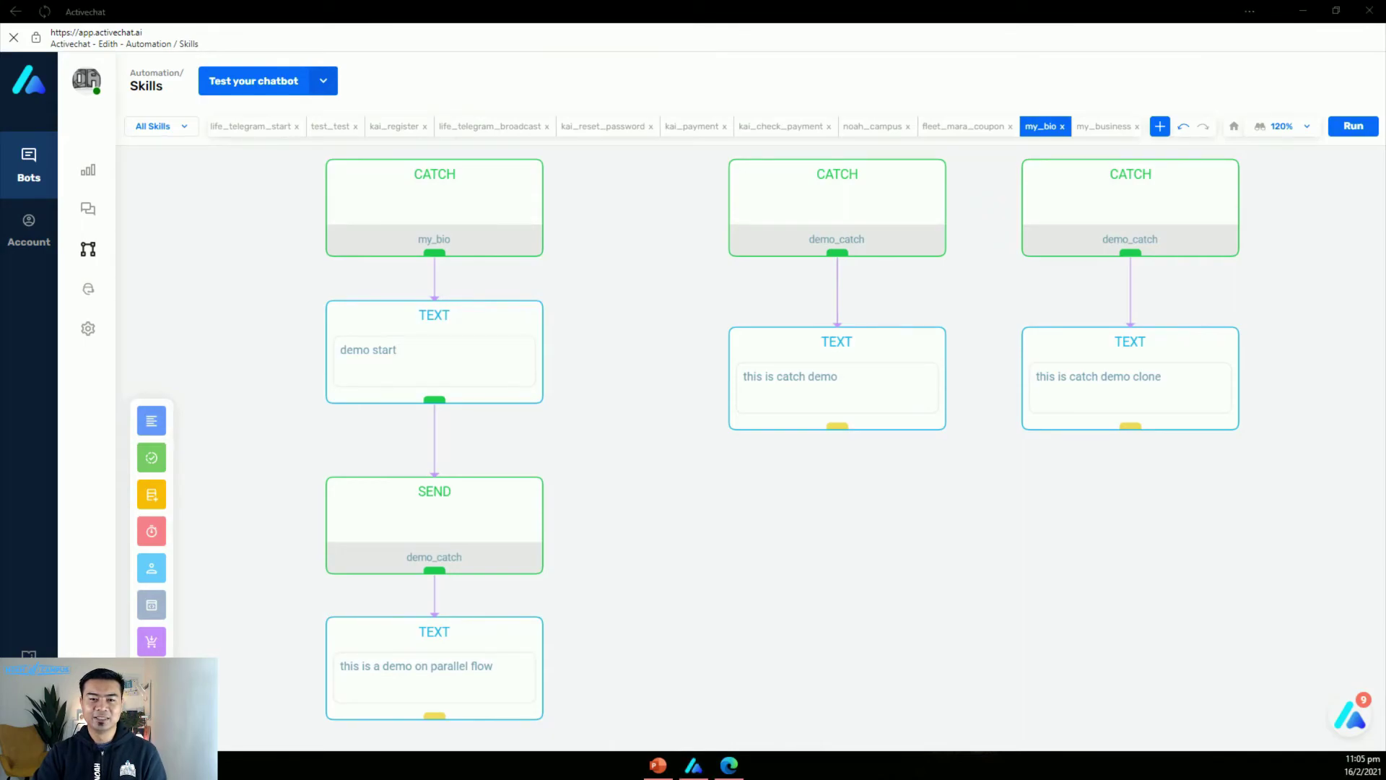
pyautogui.moveTo(643, 474)
pyautogui.mouseDown()
pyautogui.moveTo(698, 486)
pyautogui.moveTo(652, 496)
pyautogui.moveTo(643, 482)
pyautogui.mouseUp()
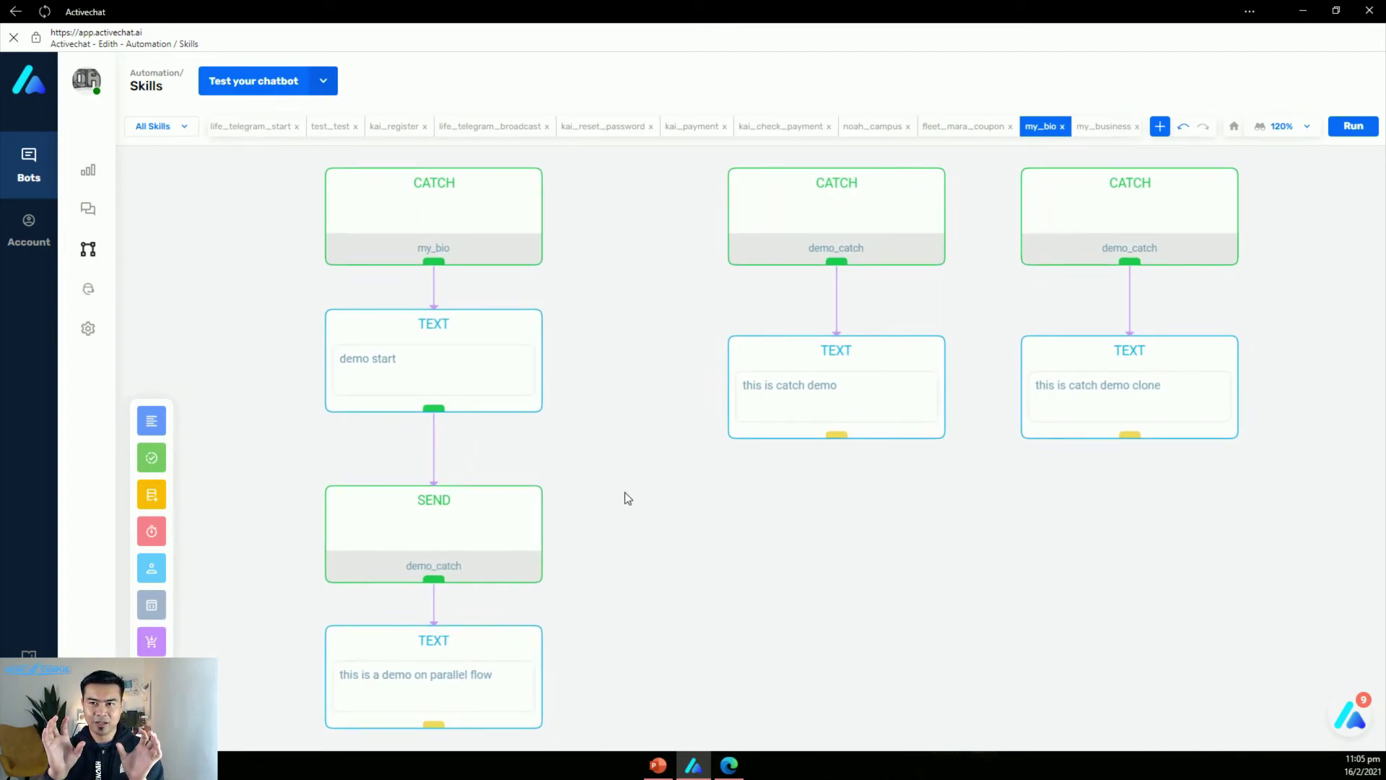
pyautogui.click(474, 245)
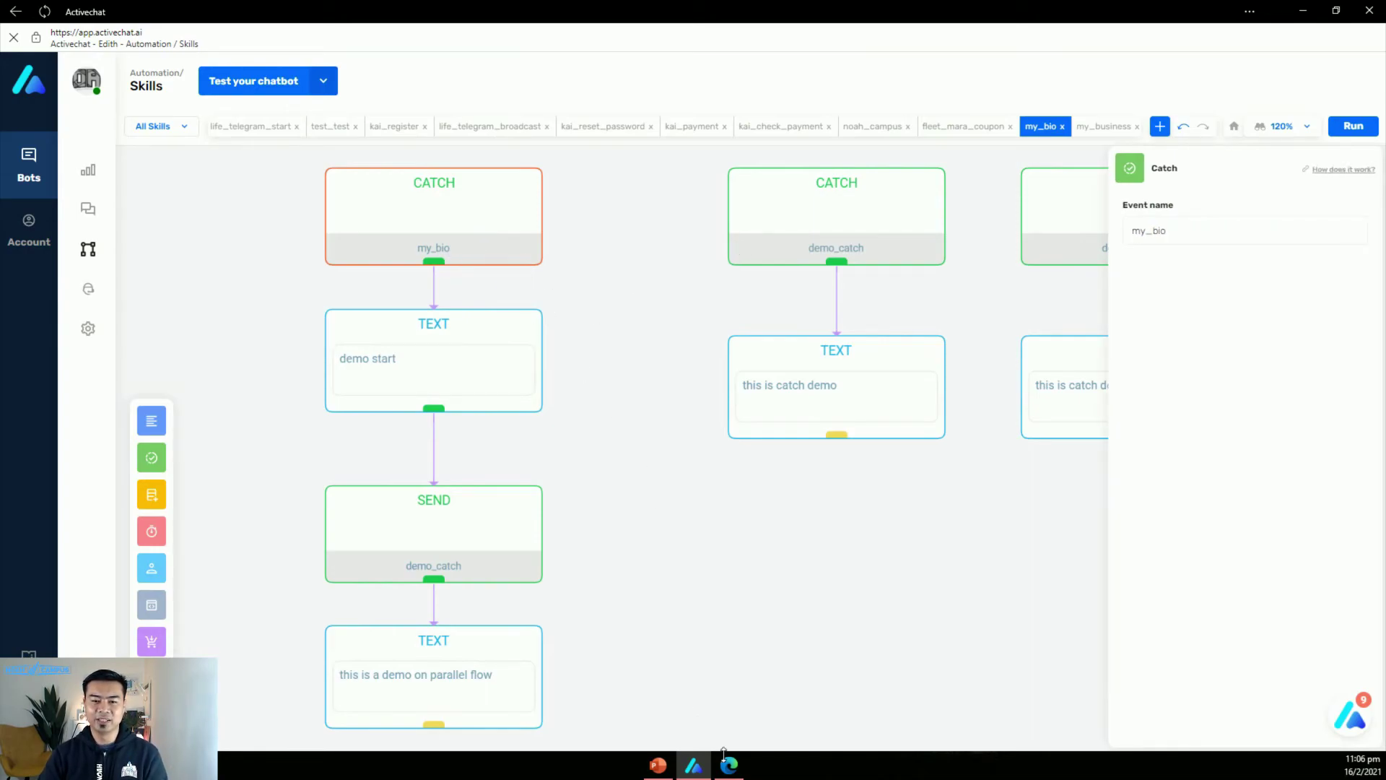
pyautogui.click(740, 770)
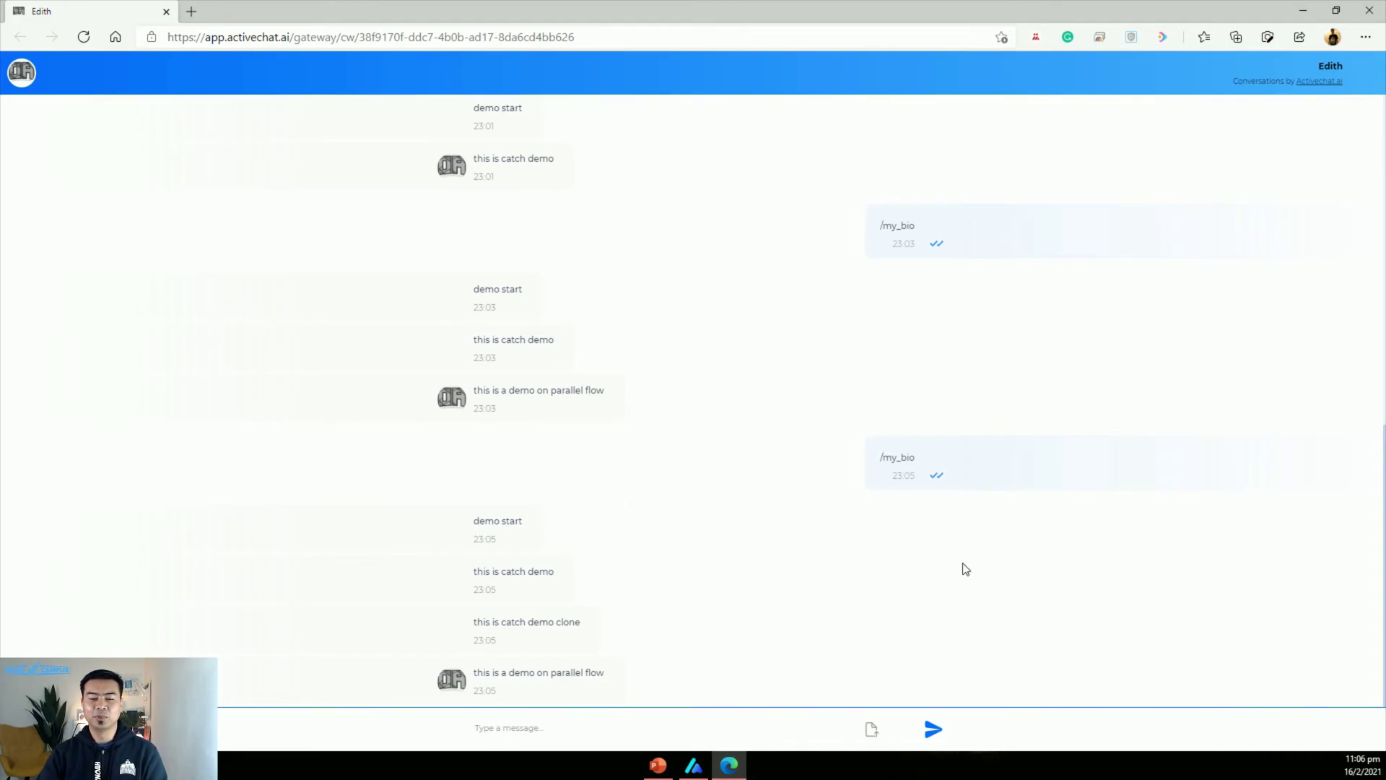
pyautogui.hotkey('alt', 'Tab')
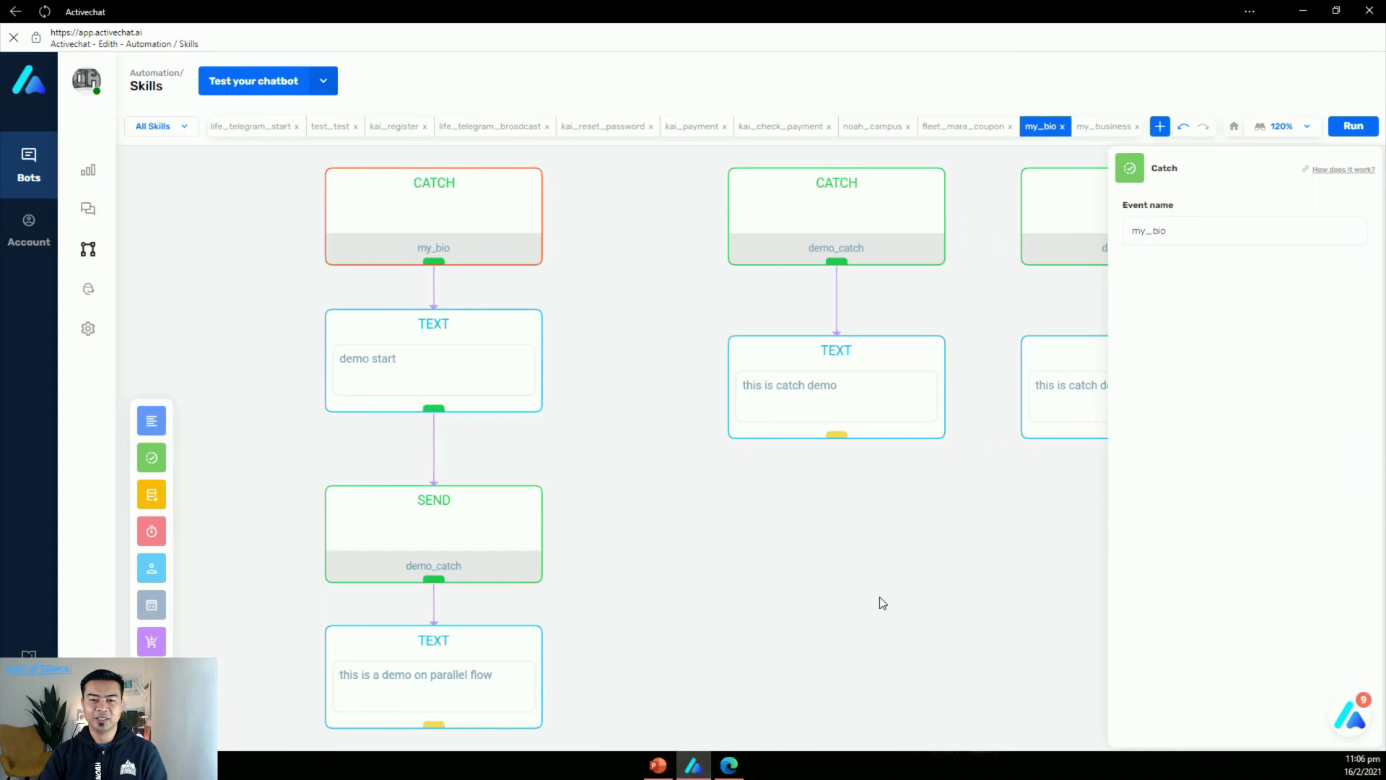
pyautogui.click(903, 602)
pyautogui.moveTo(933, 606); pyautogui.dragTo(894, 608)
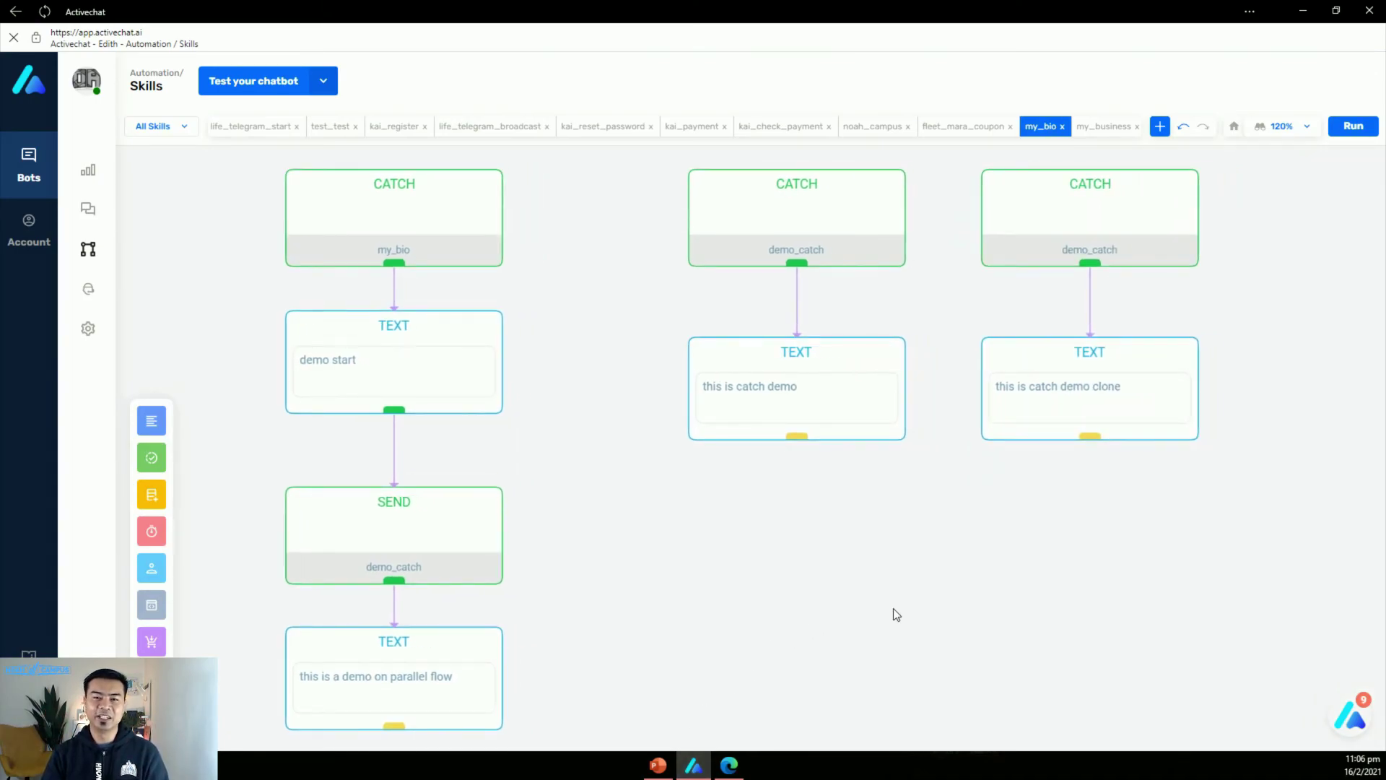
# Change the event name of the original Catch block above "this is catch demo" to demo_catch_8082.
pyautogui.click(821, 234)
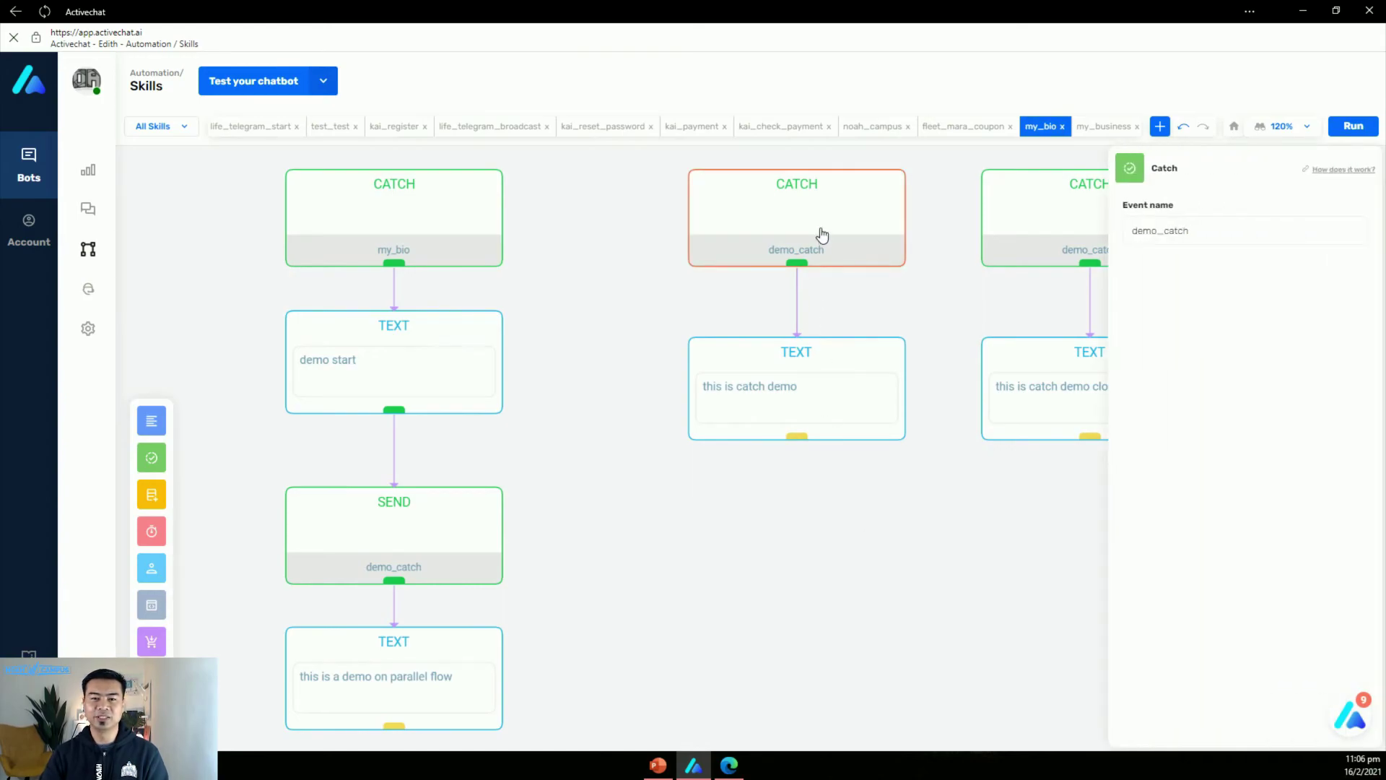
pyautogui.click(1262, 237)
pyautogui.write('_8082')
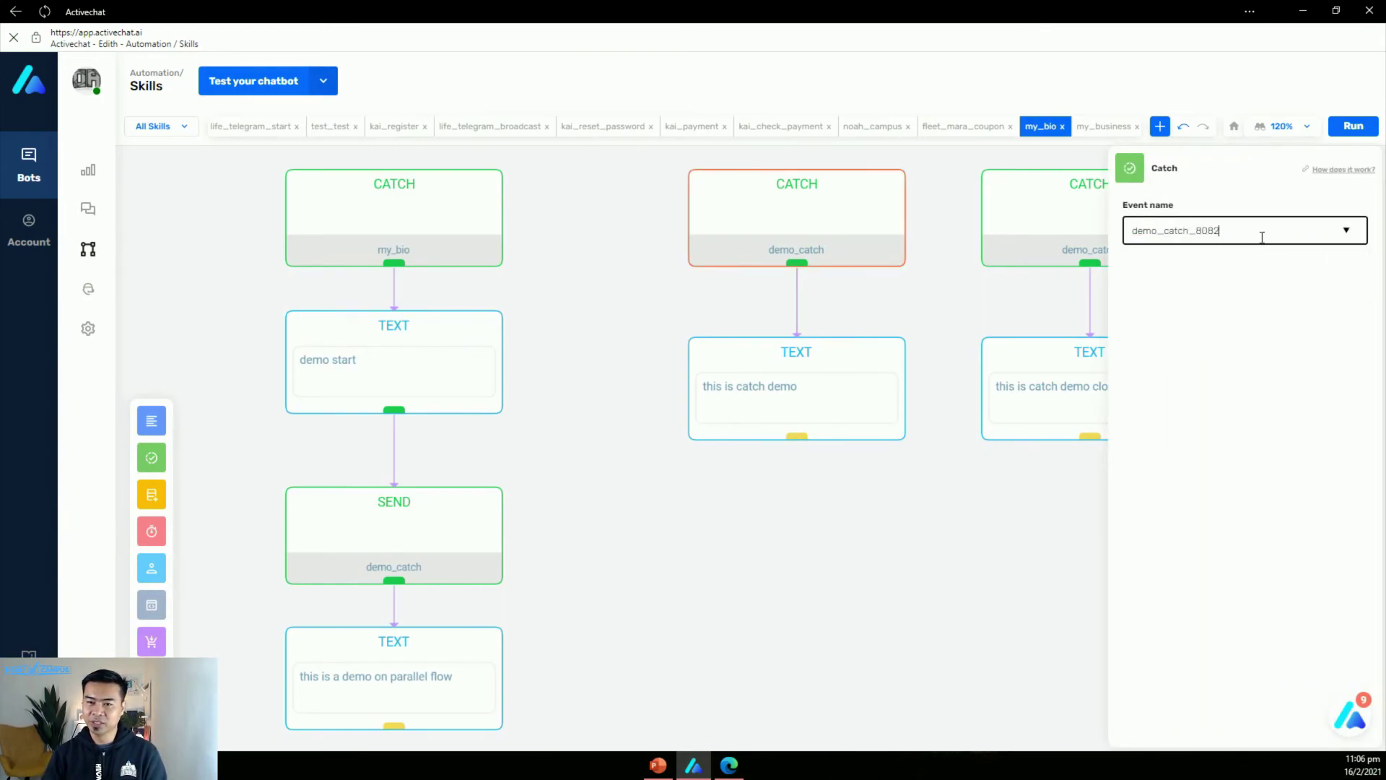
pyautogui.click(1298, 338)
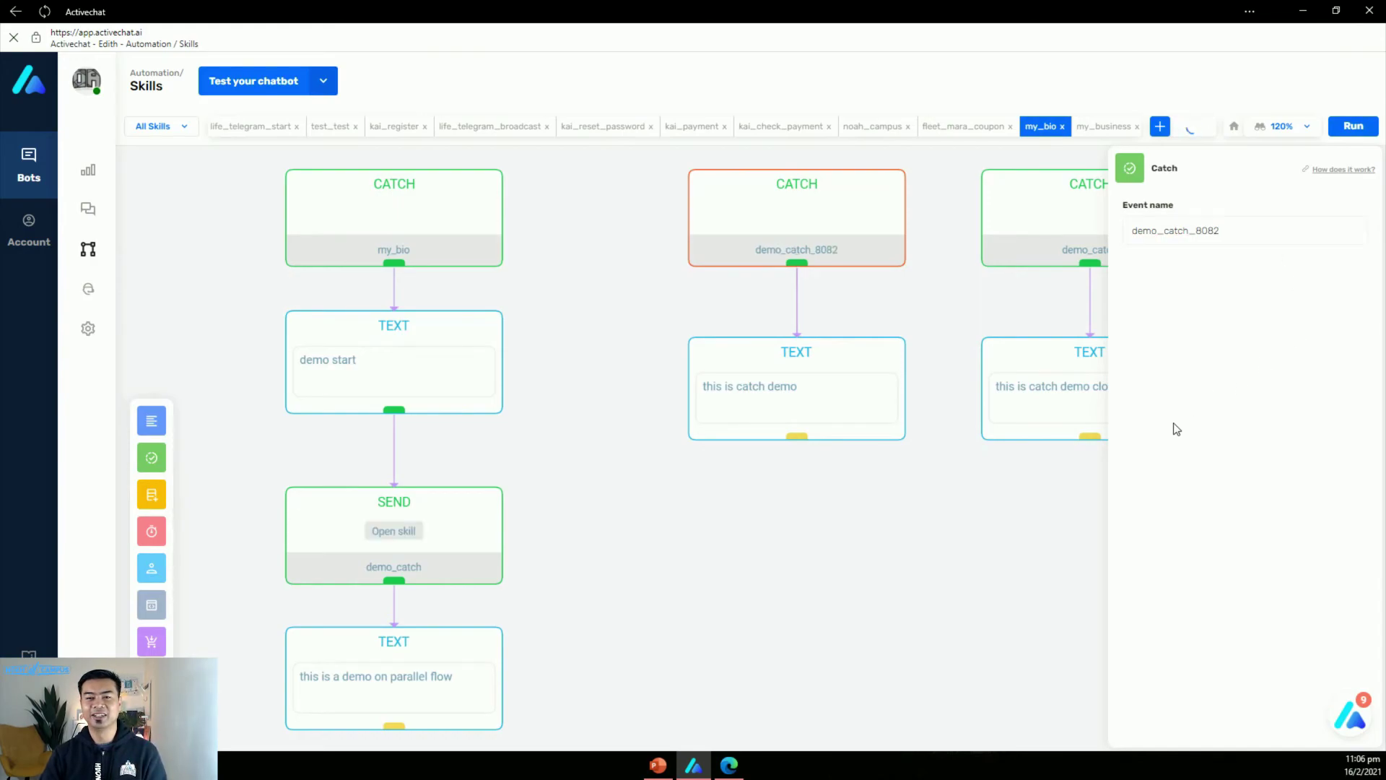
pyautogui.click(1036, 543)
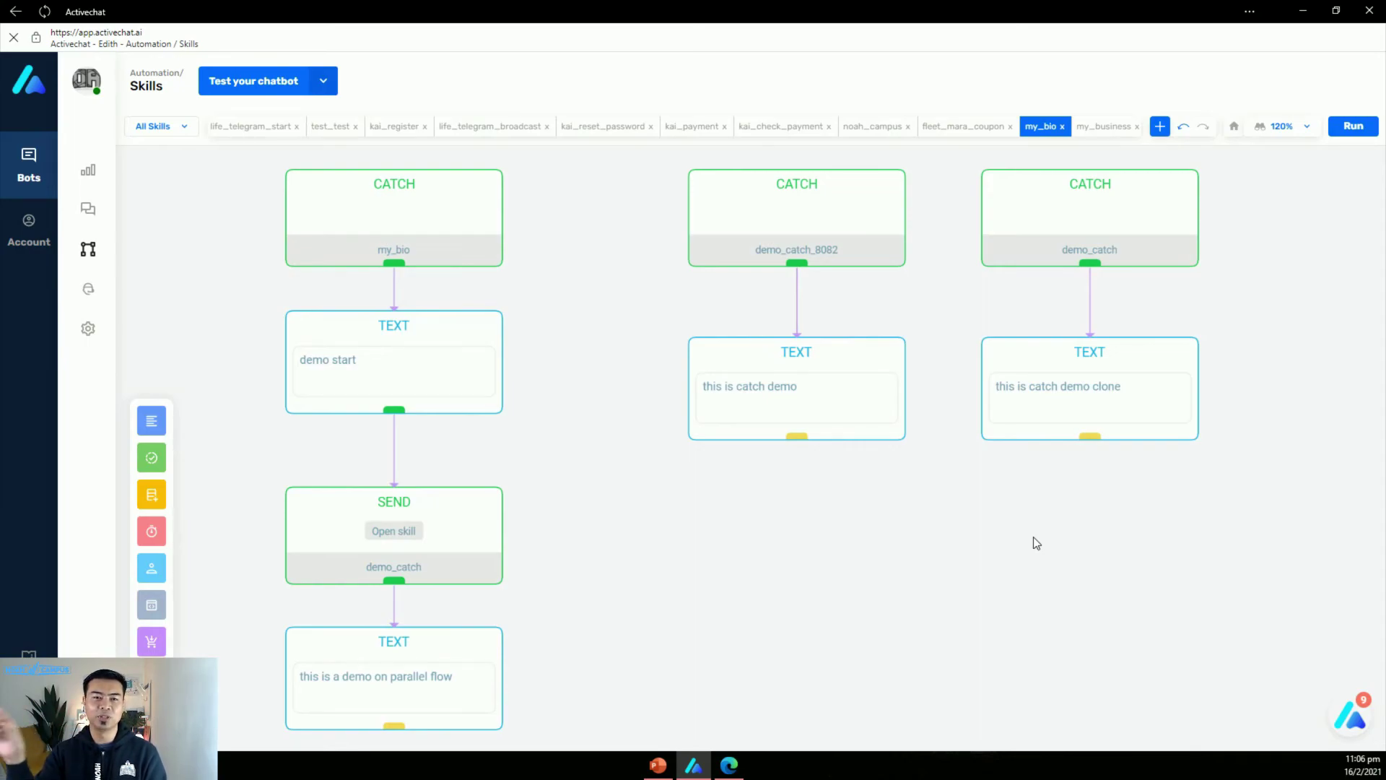
# Set the event name of the Catch block above "this is catch demo" back to demo_catch.
pyautogui.click(818, 233)
pyautogui.click(1266, 228)
pyautogui.press('BackSpace')
pyautogui.press('BackSpace')
pyautogui.press('BackSpace')
pyautogui.press('BackSpace')
pyautogui.press('BackSpace')
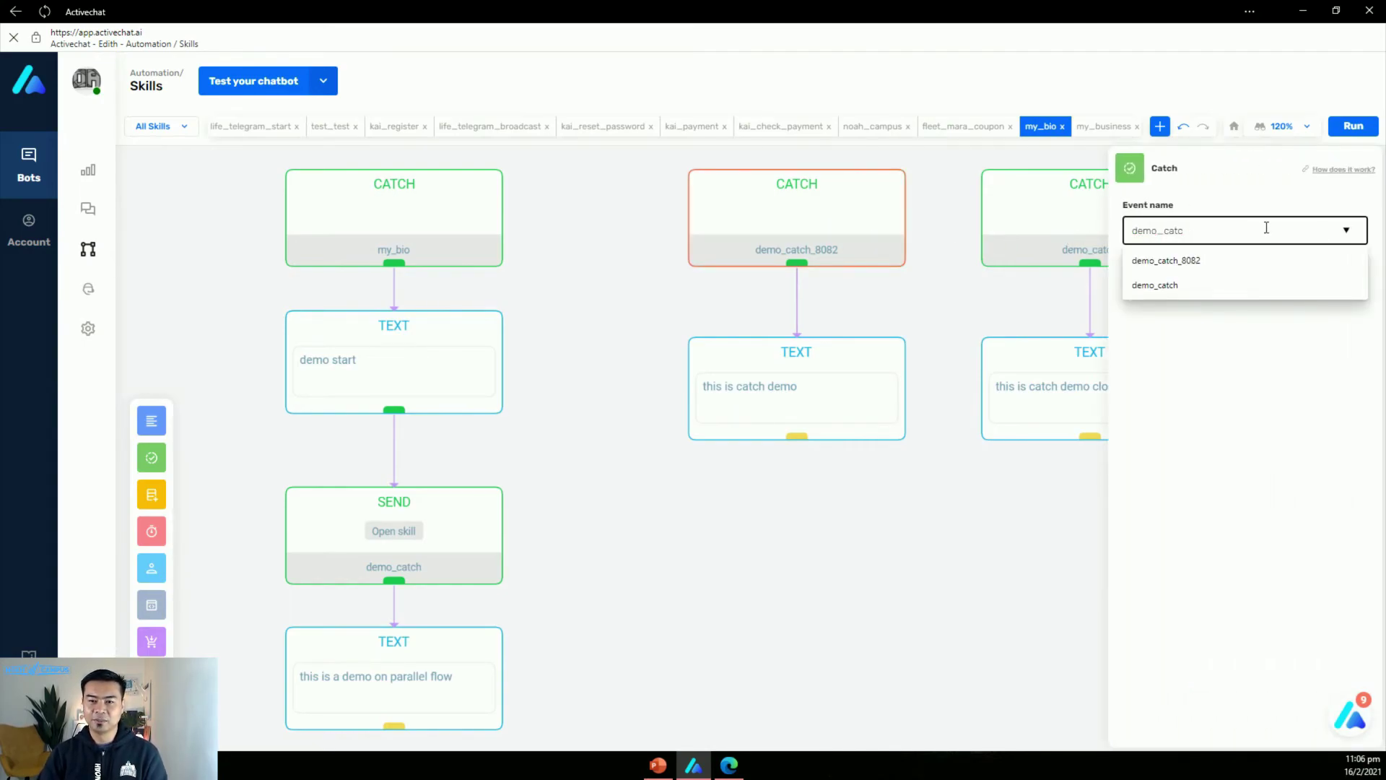
pyautogui.write('h')
pyautogui.press('Return')
pyautogui.click(923, 555)
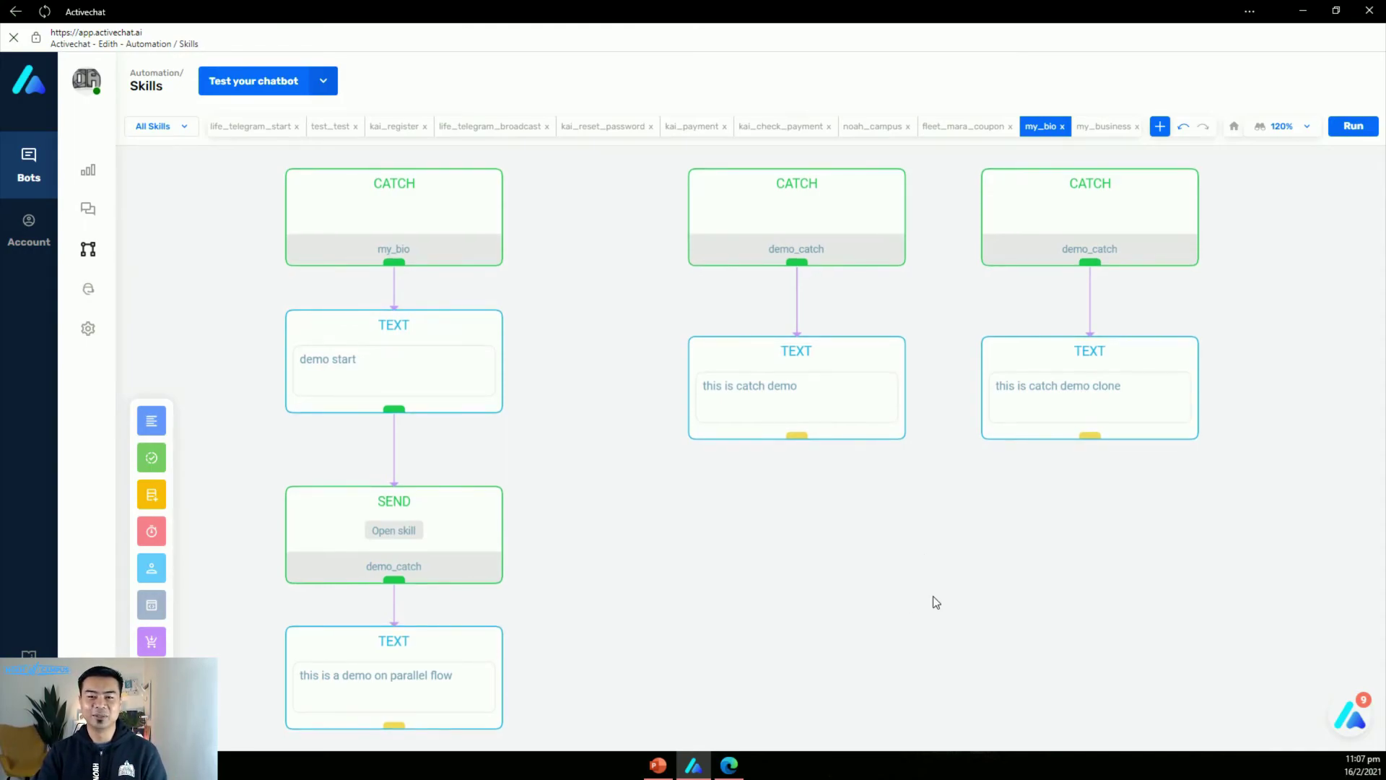
# Switch to PowerPoint, start the slide show from the current slide with the laser pointer on, and advance to the TRIGGER Block slide.
pyautogui.moveTo(948, 569); pyautogui.dragTo(994, 556)
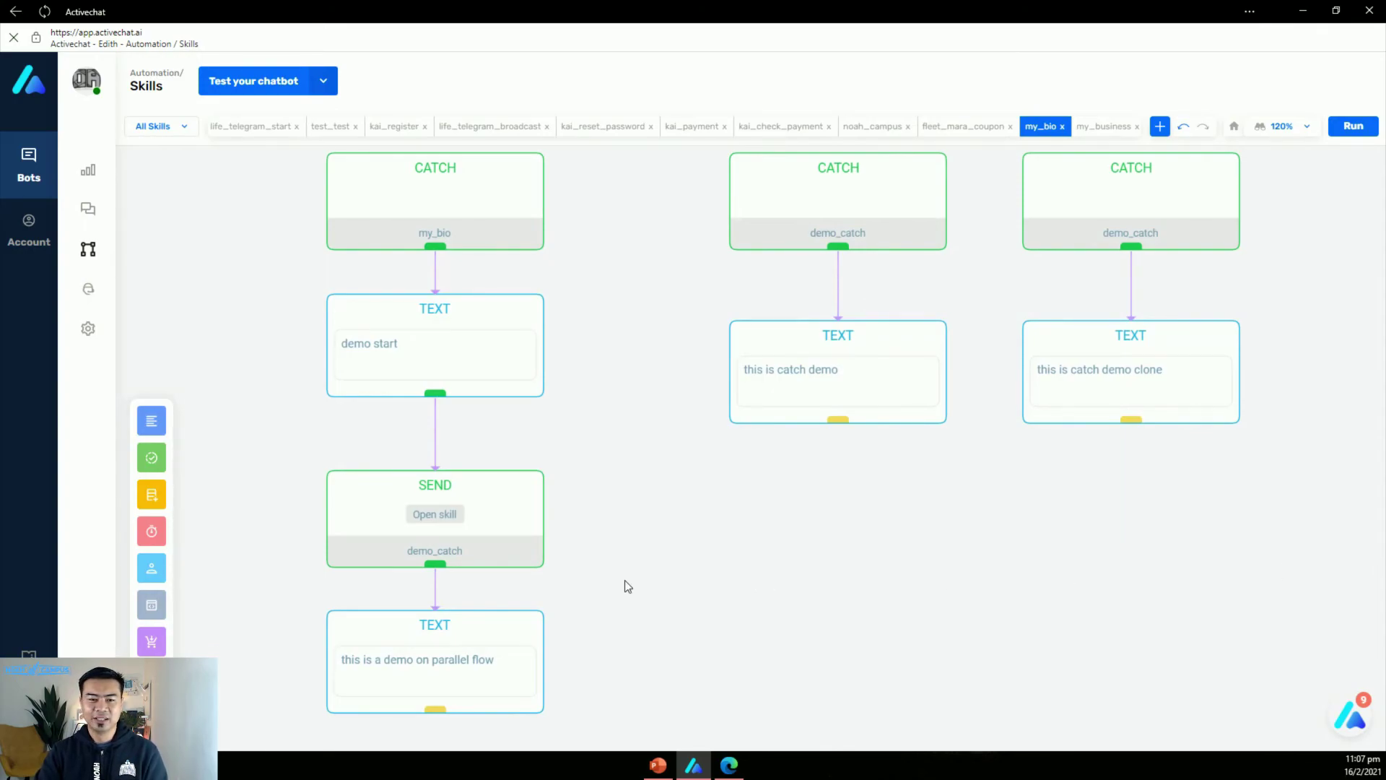
pyautogui.click(658, 765)
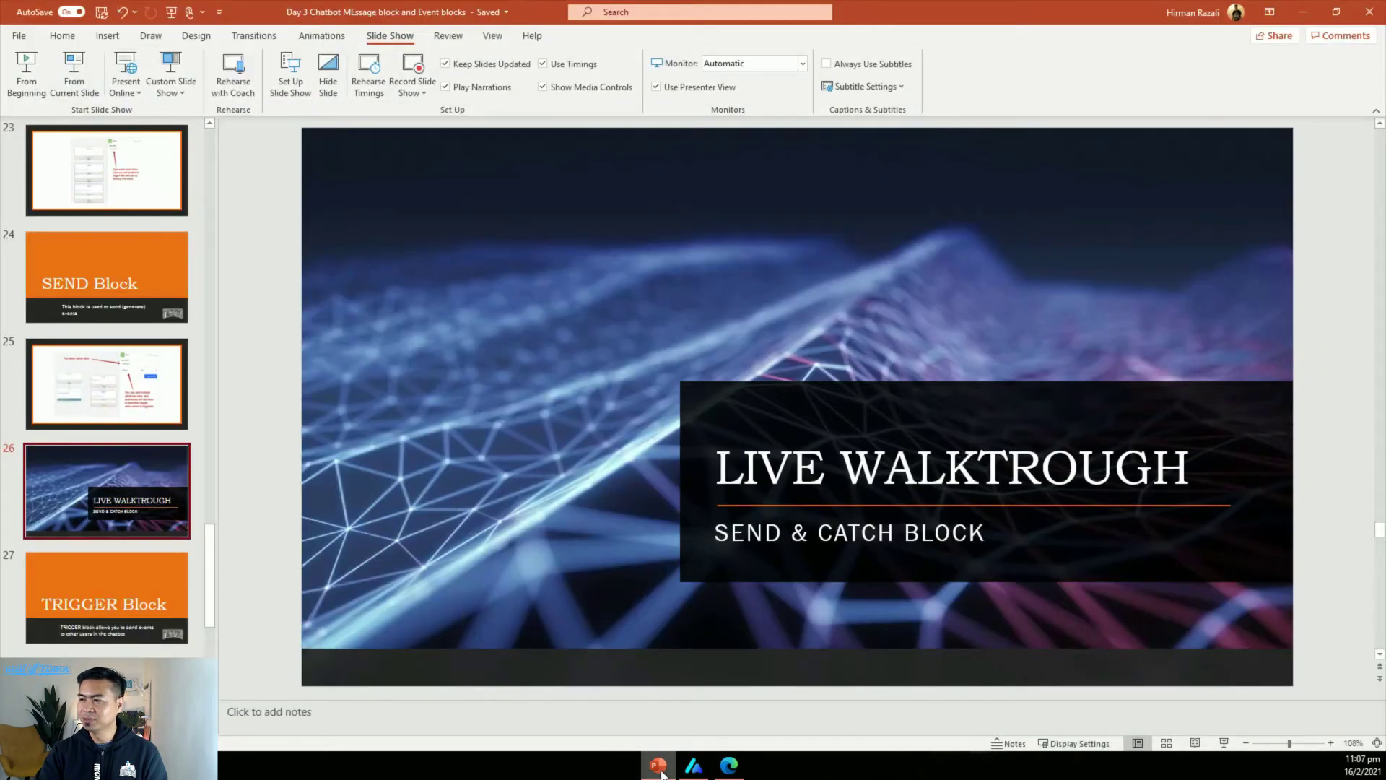
pyautogui.click(81, 69)
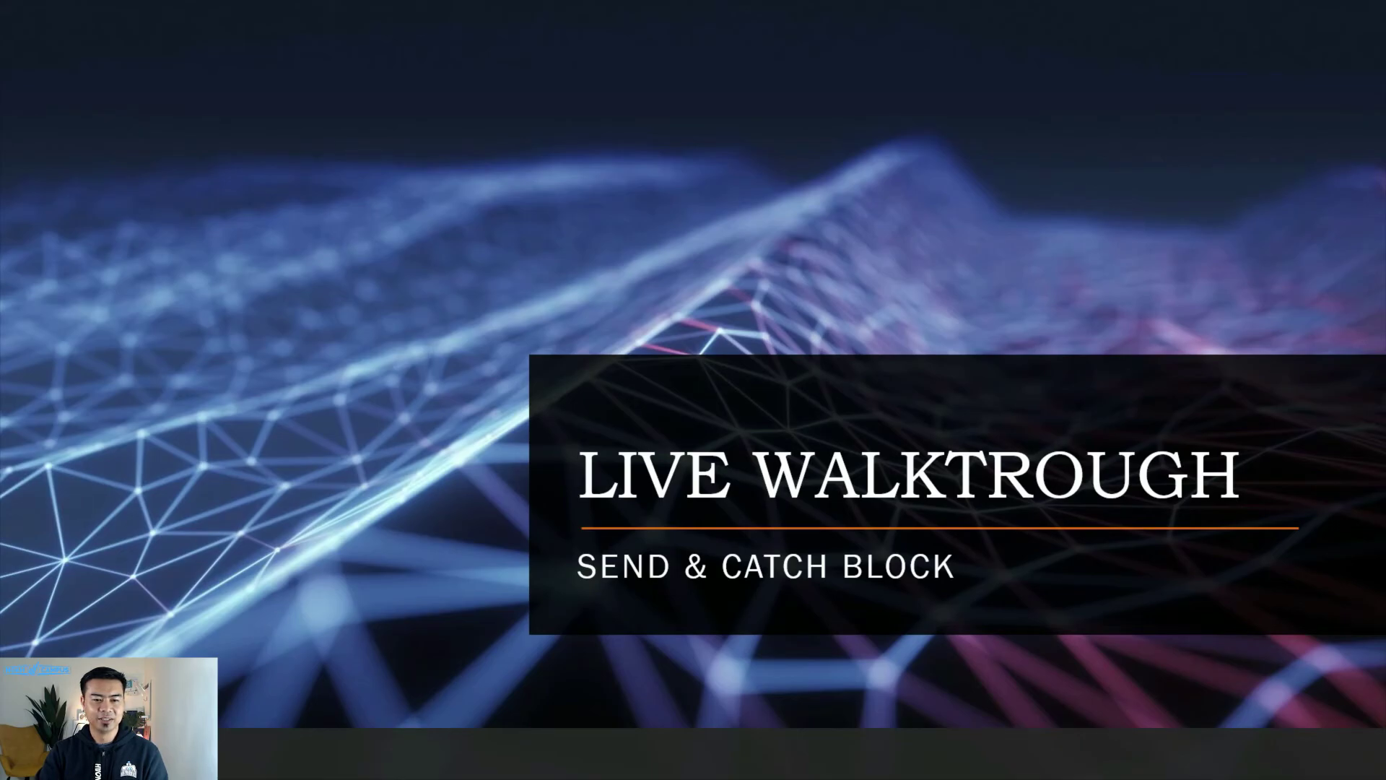
pyautogui.hotkey('ctrl', 'l')
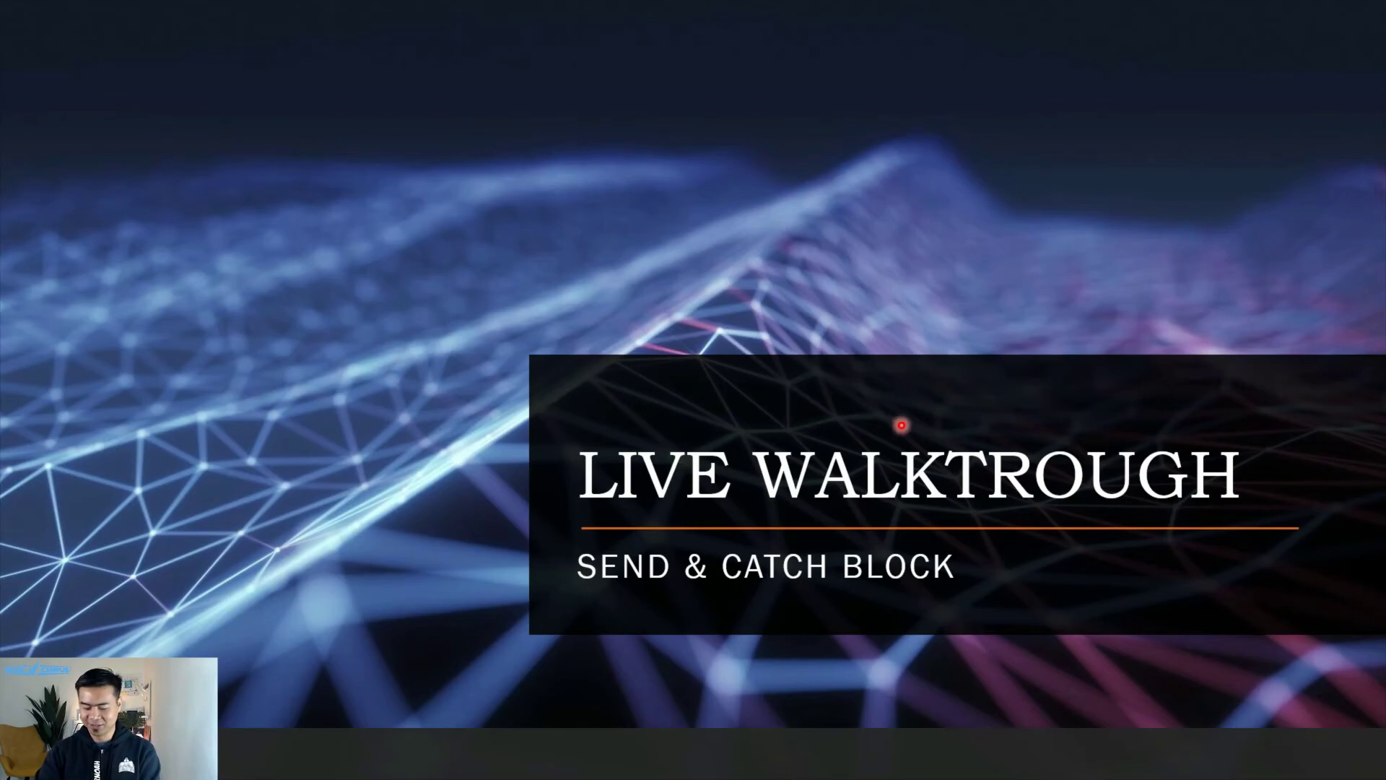
pyautogui.press('Right')
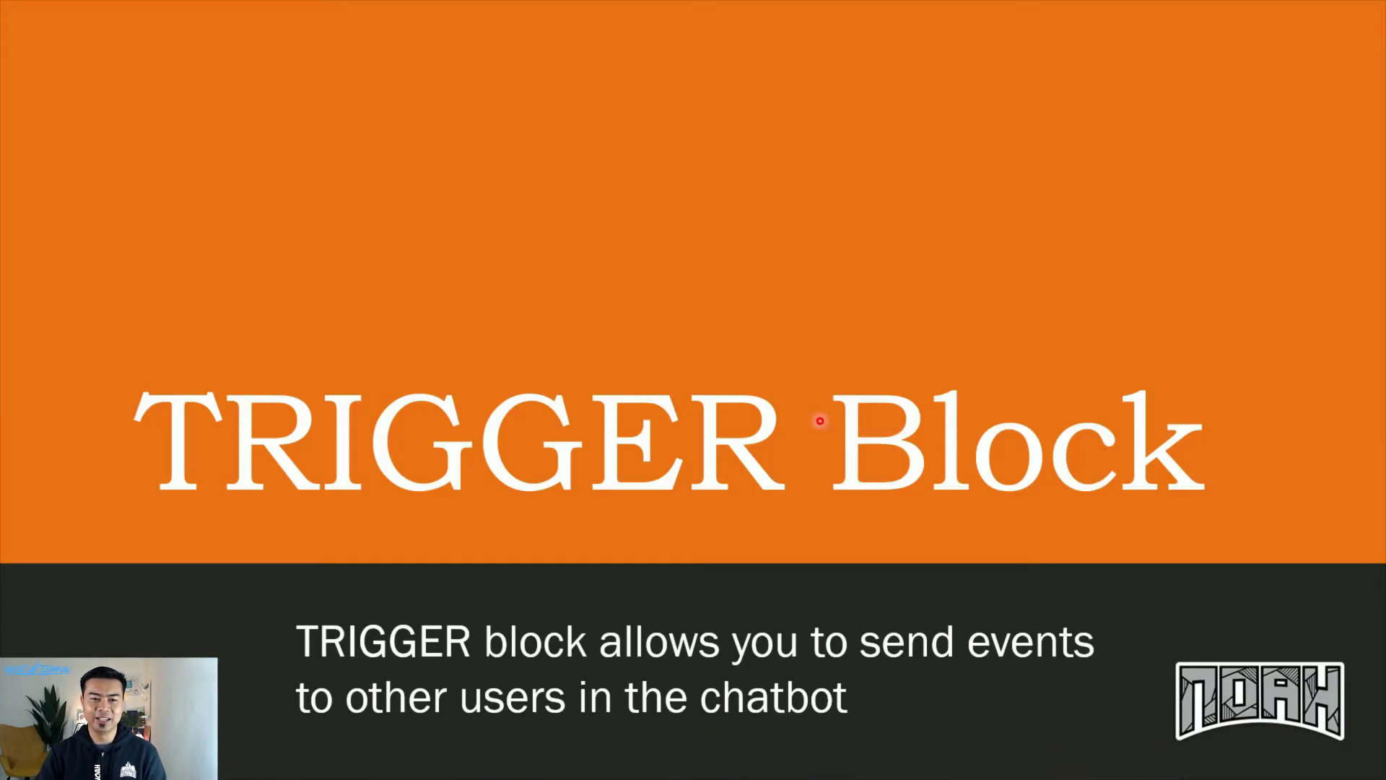